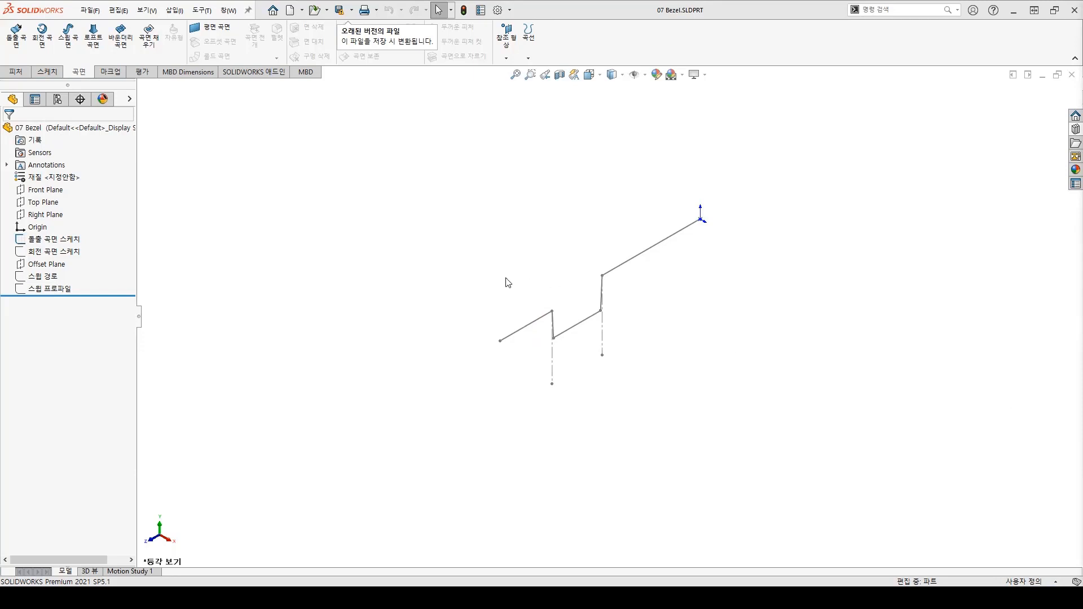
Extrude the sketch 돌출 곡면 스케치 as a mid-plane surface 90 mm deep and hide its sketch.
{"action": "left_click", "coordinate": [87, 242]}
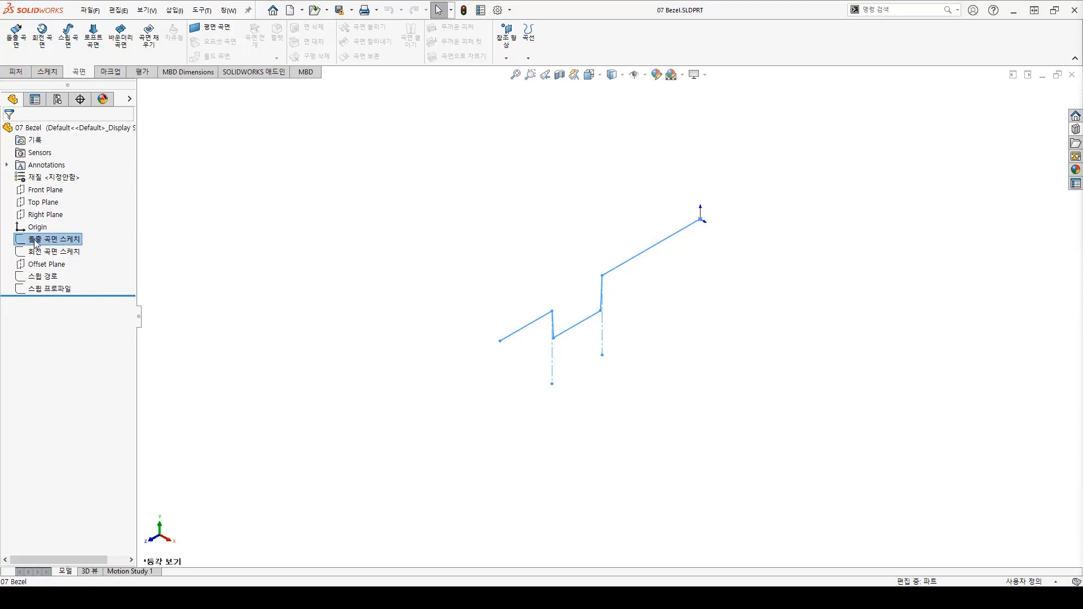
{"action": "left_click", "coordinate": [16, 71]}
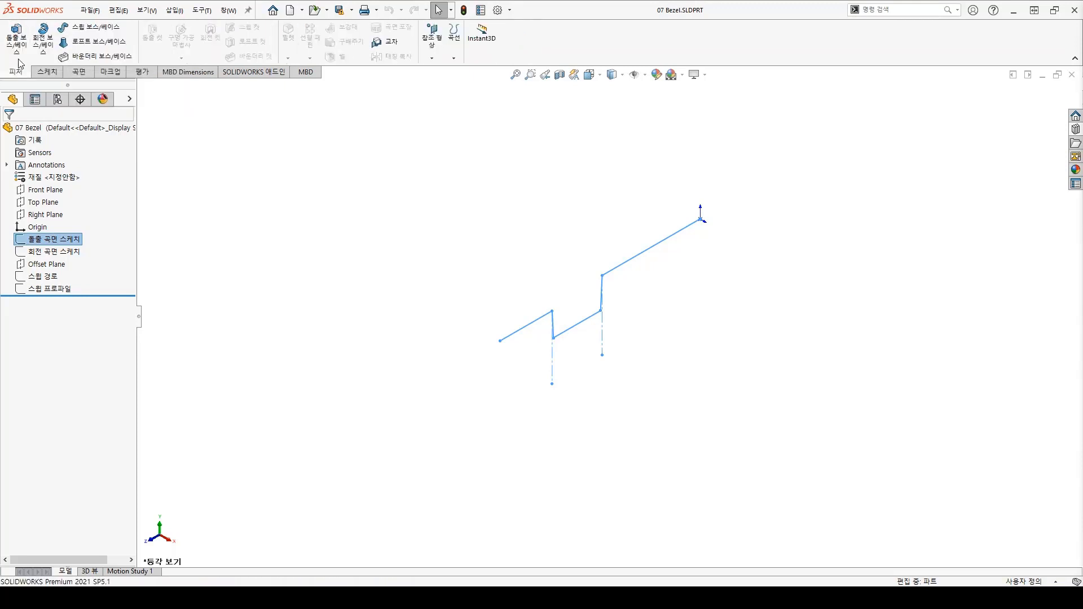
{"action": "left_click", "coordinate": [89, 77]}
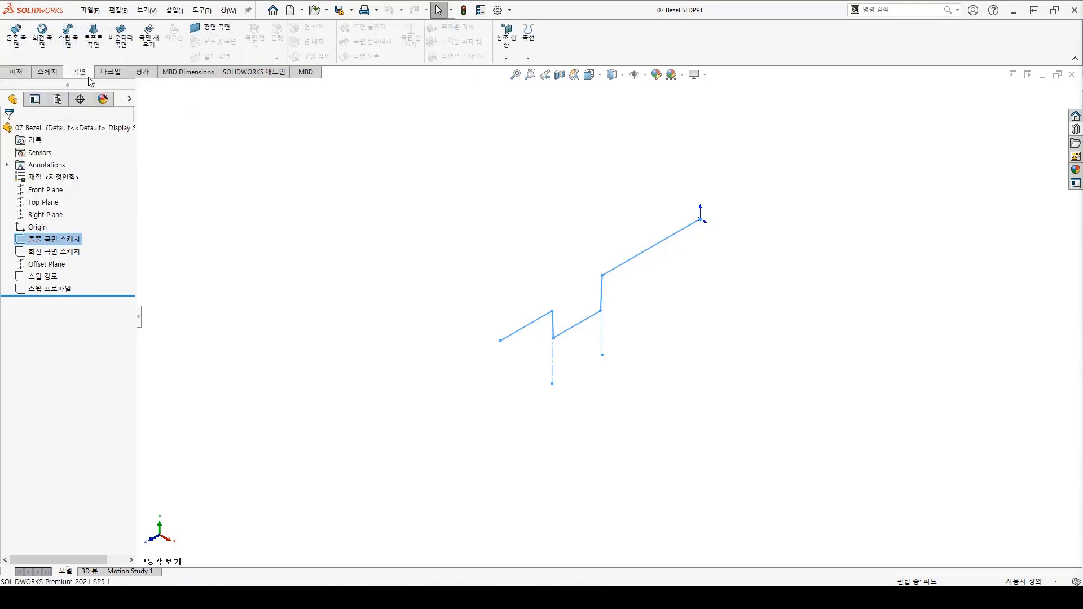
{"action": "left_click", "coordinate": [24, 53]}
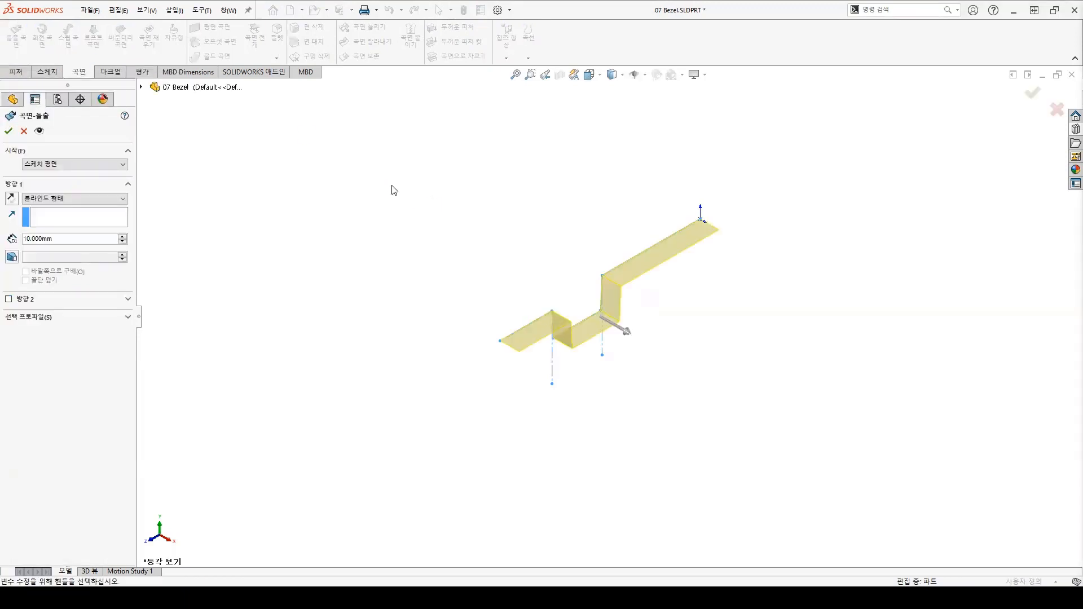
{"action": "left_click", "coordinate": [110, 200]}
{"action": "left_click", "coordinate": [90, 245]}
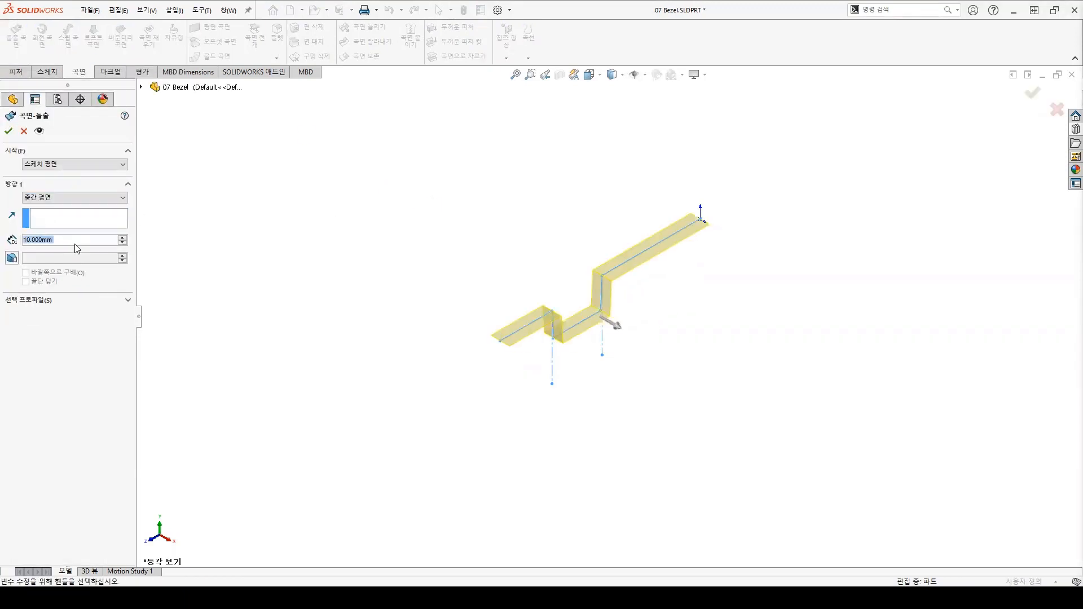
{"action": "type", "text": "90"}
{"action": "key", "text": "Return"}
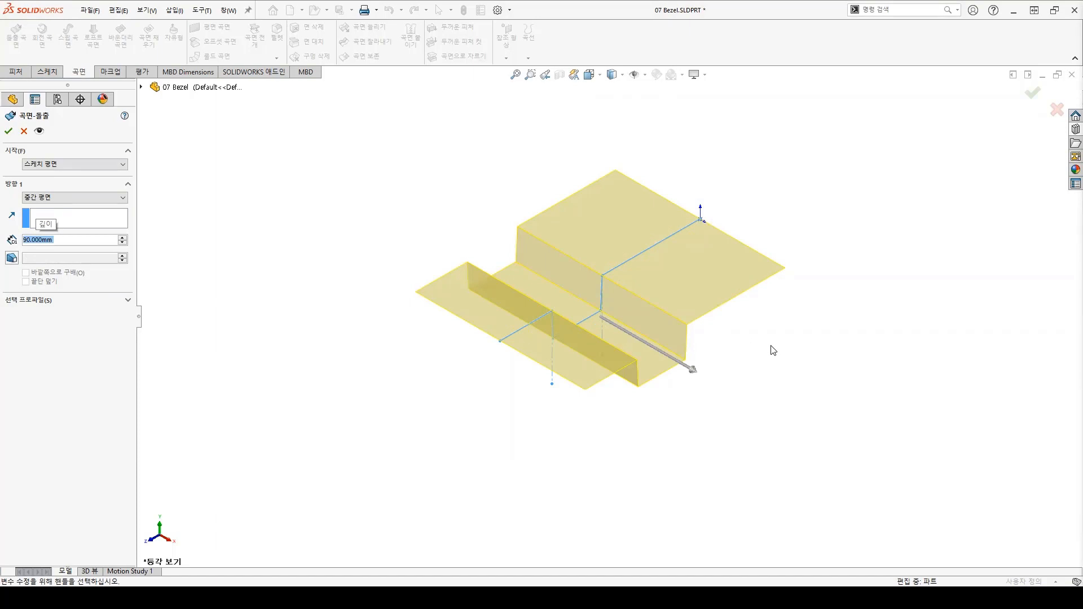
{"action": "left_click", "coordinate": [1036, 94]}
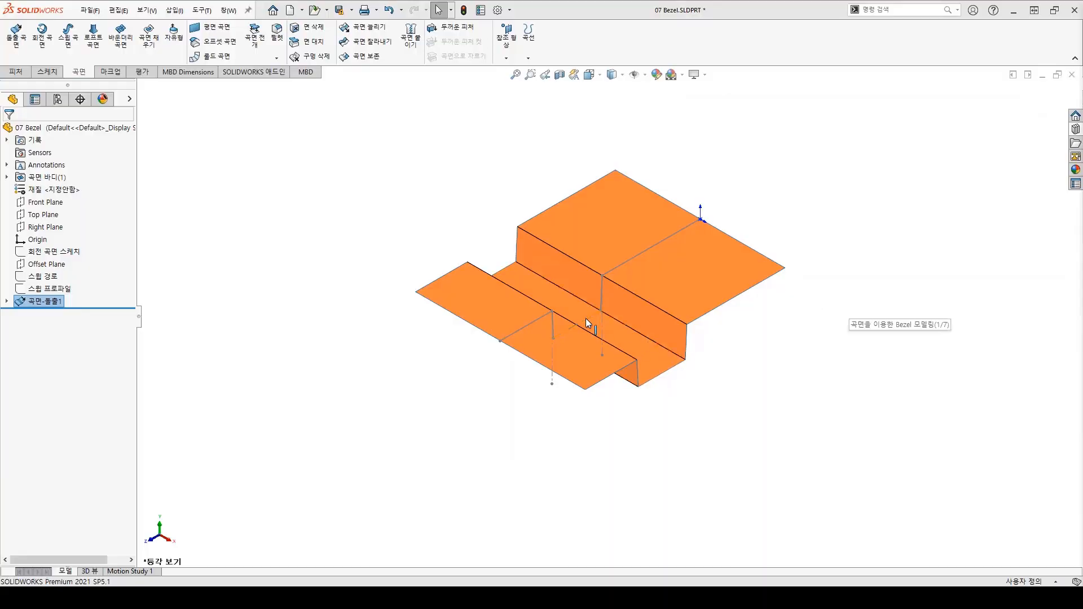
{"action": "left_click", "coordinate": [585, 318]}
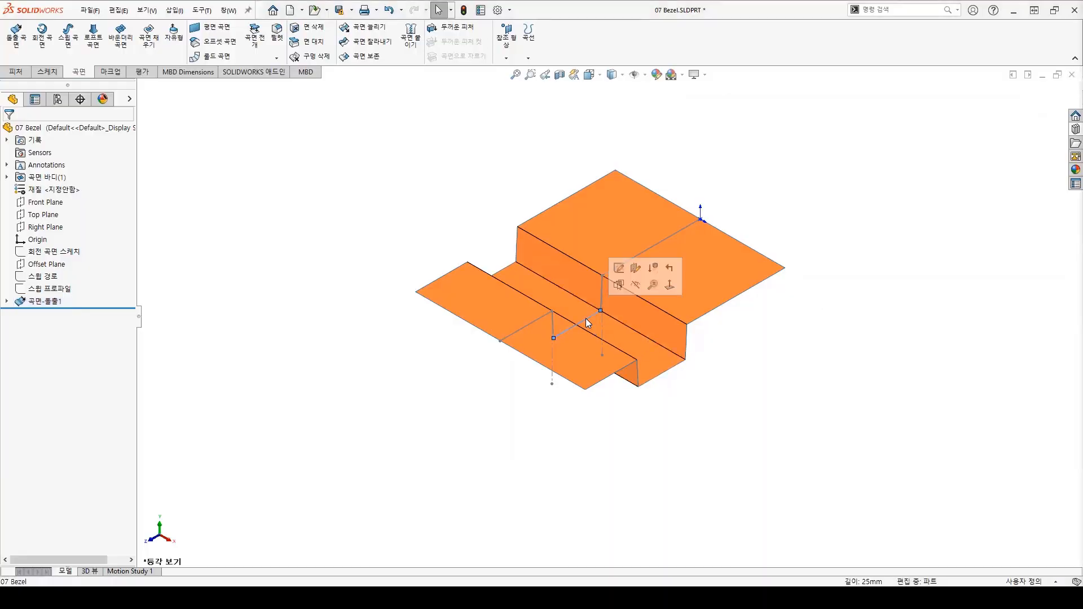
{"action": "left_click", "coordinate": [639, 285]}
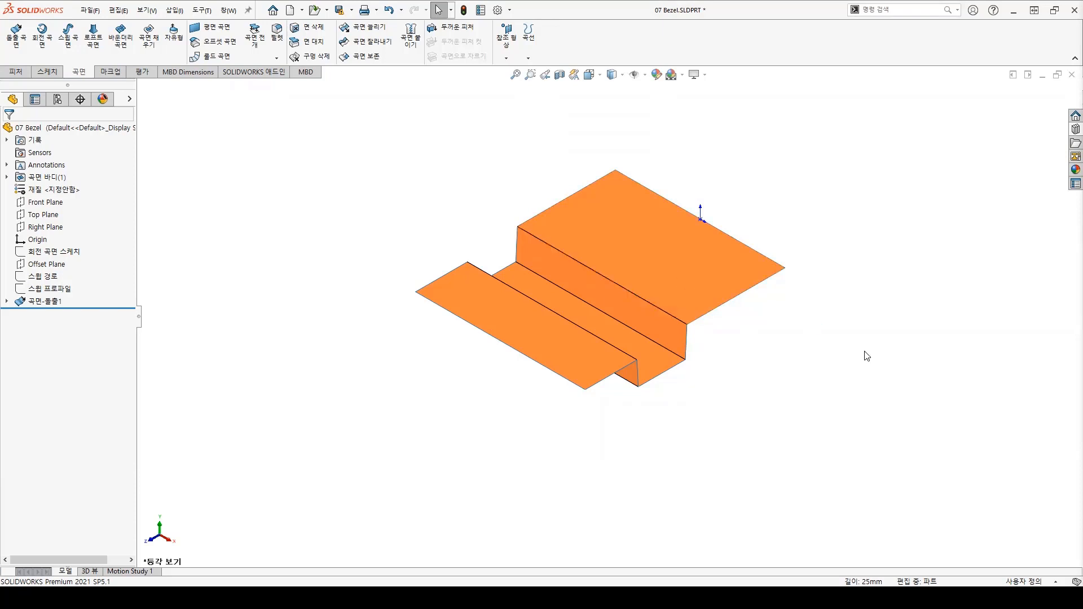
Open the sketch 회전 곡면 스케치 to review its profile and dimensions, leave it and return to an angled view.
{"action": "left_click", "coordinate": [59, 253]}
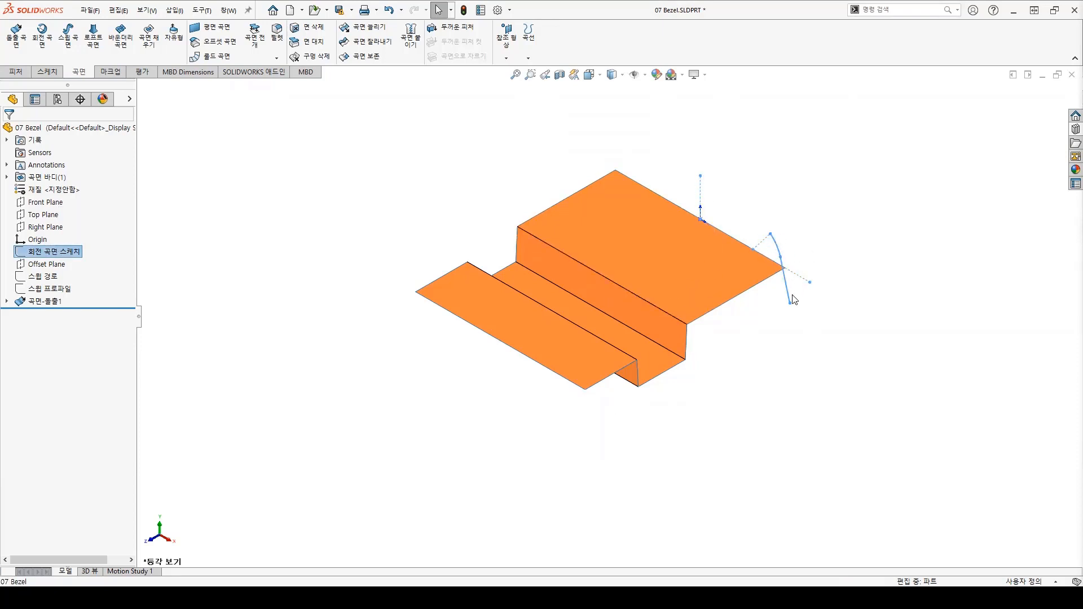
{"action": "left_click", "coordinate": [49, 253]}
{"action": "left_click", "coordinate": [57, 219]}
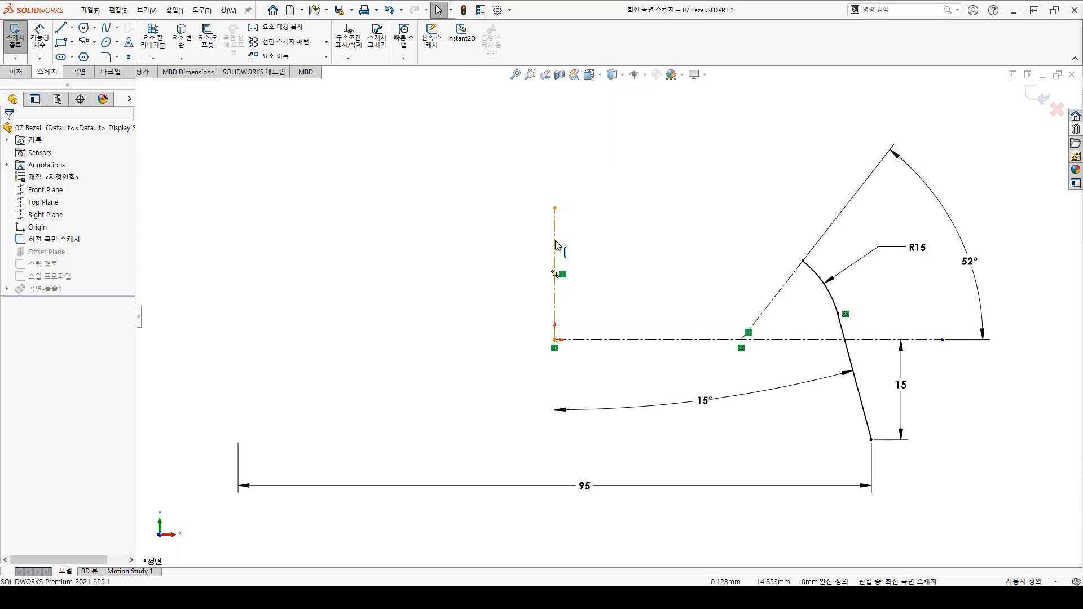
{"action": "left_click", "coordinate": [1040, 97]}
{"action": "scroll", "coordinate": [611, 365], "scroll_direction": "up", "scroll_amount": 5}
{"action": "mouse_move", "coordinate": [745, 354]}
{"action": "middle_mouse_down"}
{"action": "mouse_move", "coordinate": [684, 368]}
{"action": "mouse_move", "coordinate": [668, 419]}
{"action": "mouse_move", "coordinate": [677, 438]}
{"action": "middle_mouse_up"}
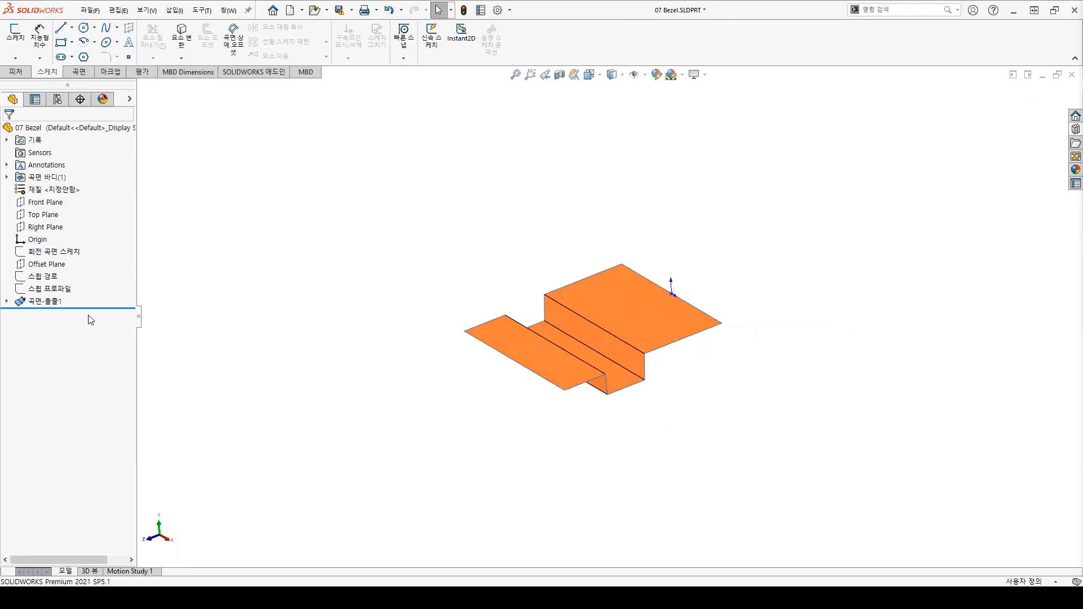
Revolve the sketch 회전 곡면 스케치 as a surface through 360 degrees about its vertical centerline.
{"action": "left_click", "coordinate": [34, 255]}
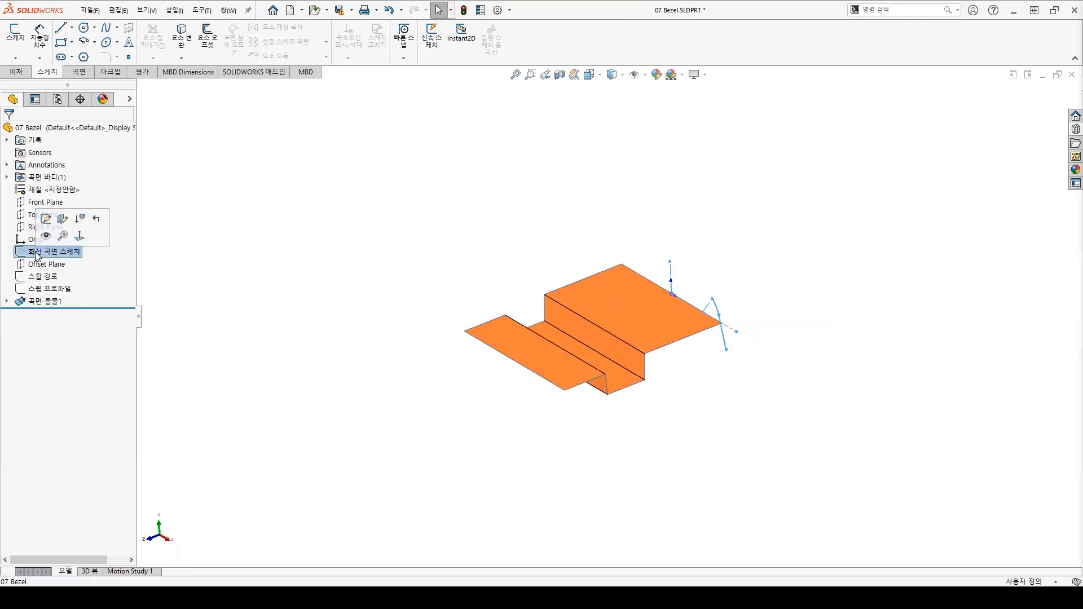
{"action": "left_click", "coordinate": [79, 72]}
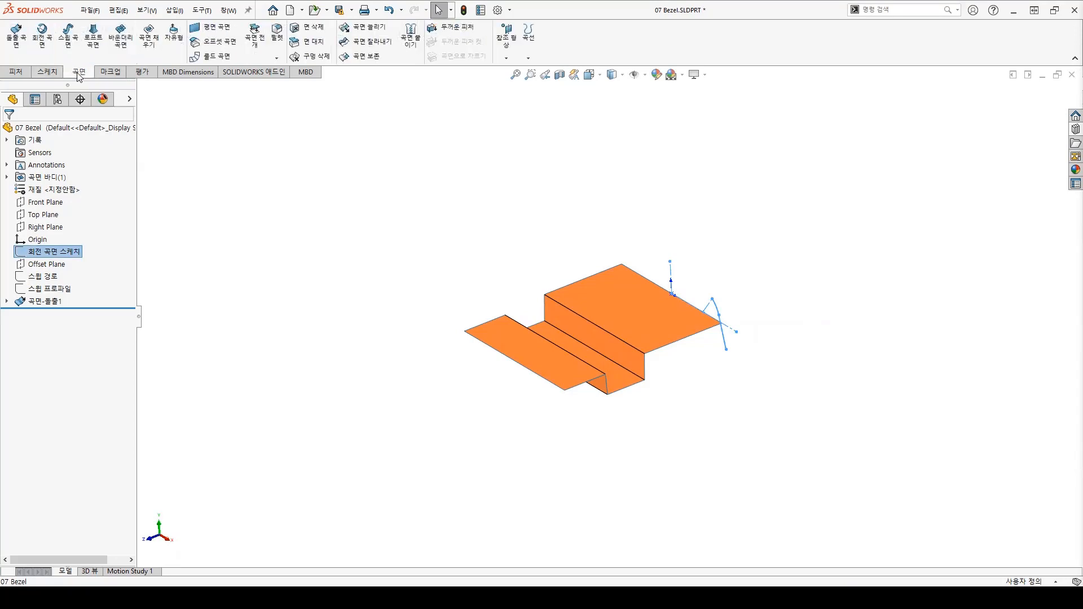
{"action": "left_click", "coordinate": [42, 35]}
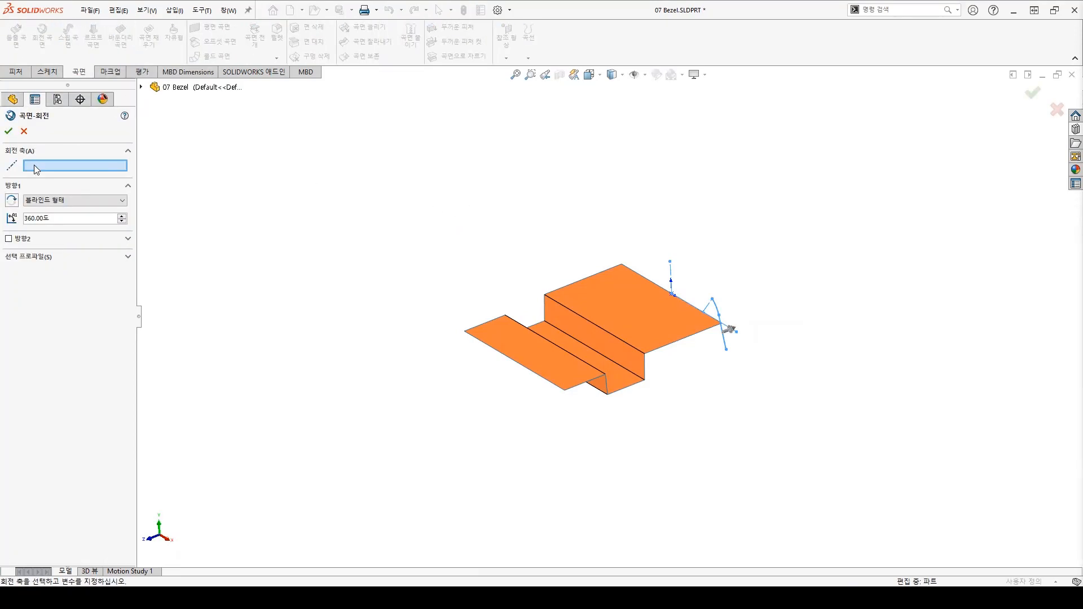
{"action": "left_click", "coordinate": [671, 280]}
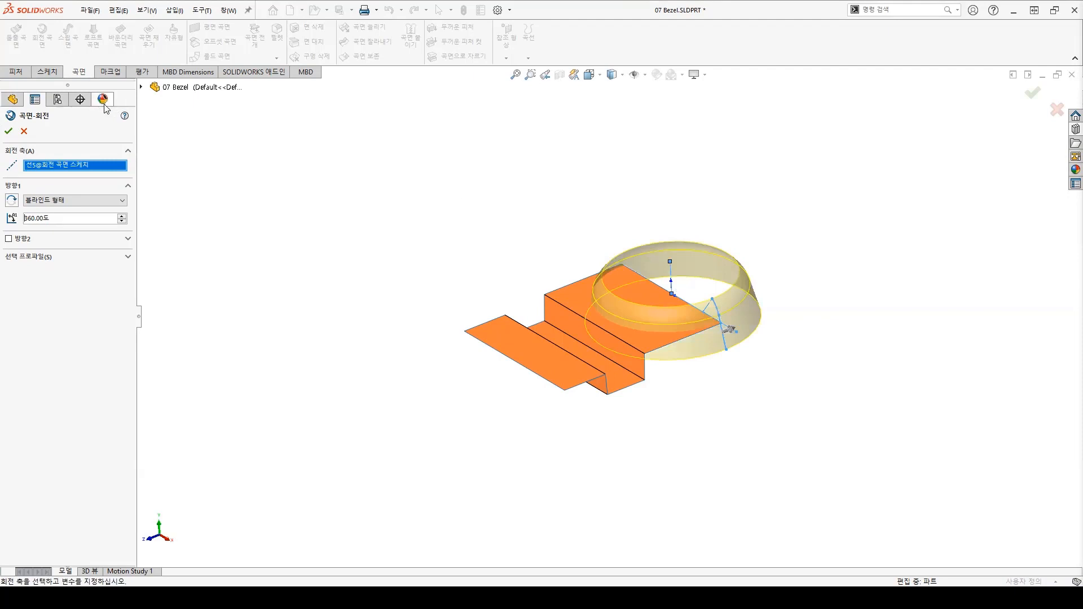
{"action": "left_click", "coordinate": [8, 132]}
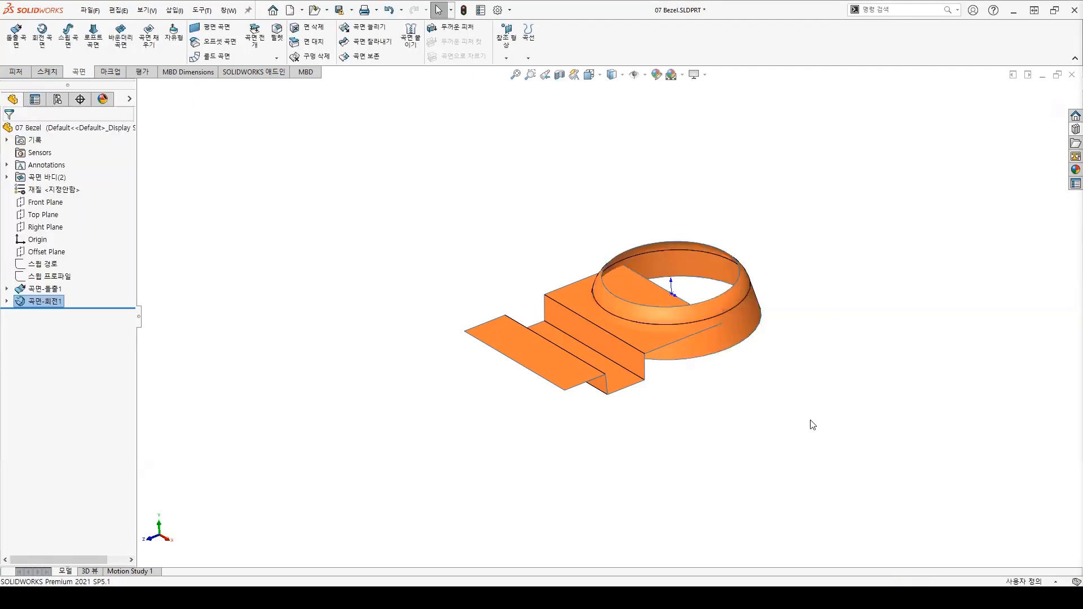
{"action": "scroll", "coordinate": [724, 309], "scroll_direction": "down", "scroll_amount": 3}
{"action": "scroll", "coordinate": [723, 305], "scroll_direction": "down", "scroll_amount": 1}
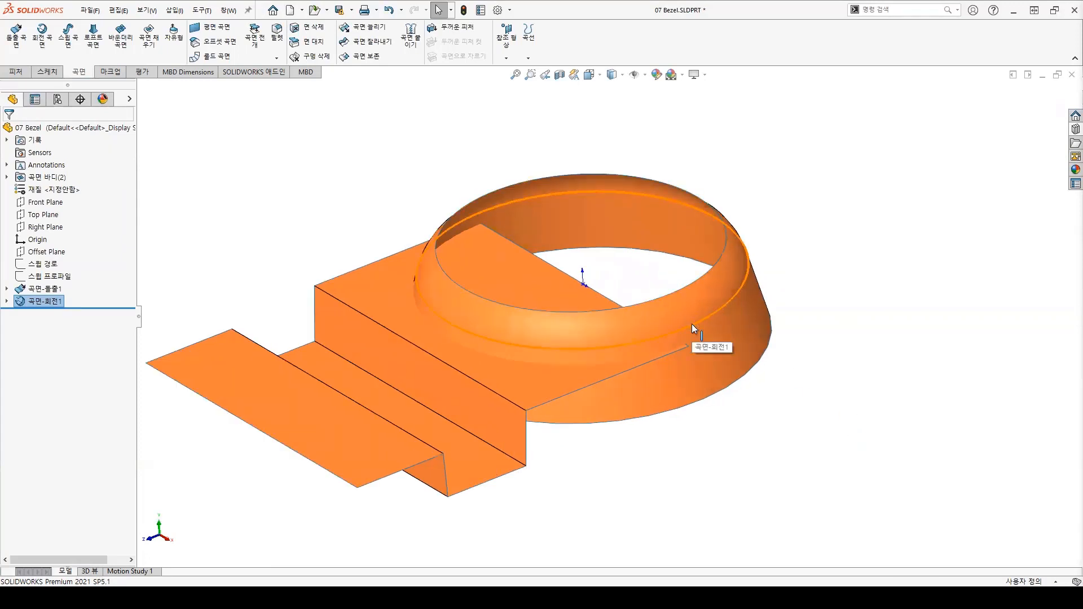
{"action": "left_click", "coordinate": [834, 441]}
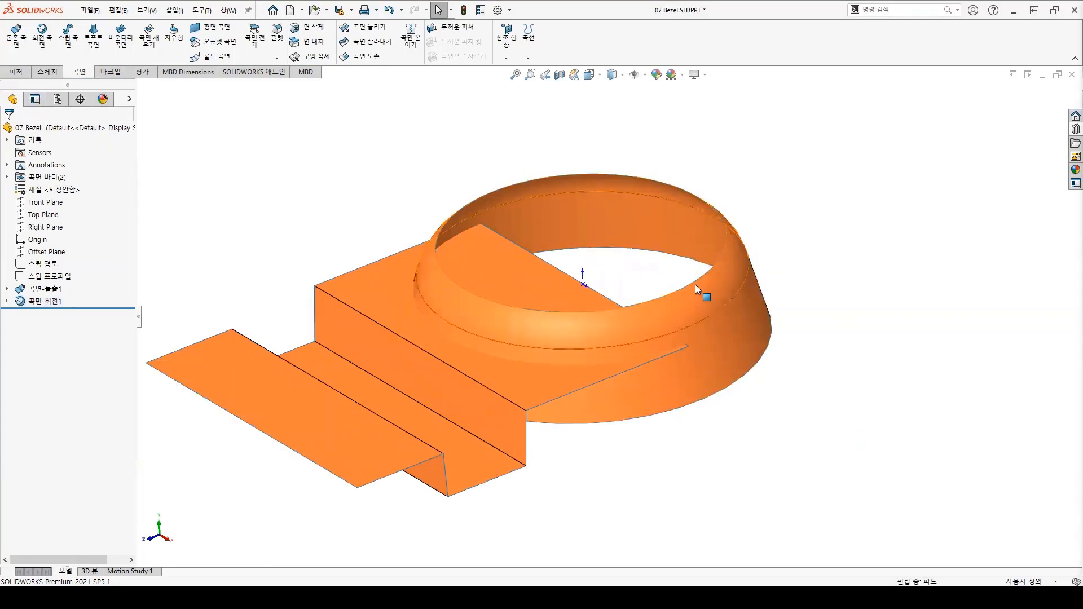
Edit the revolved surface's sketch and fit an open, constrained spline through the slanted line and the R15 arc, keeping the original geometry.
{"action": "left_click", "coordinate": [7, 301]}
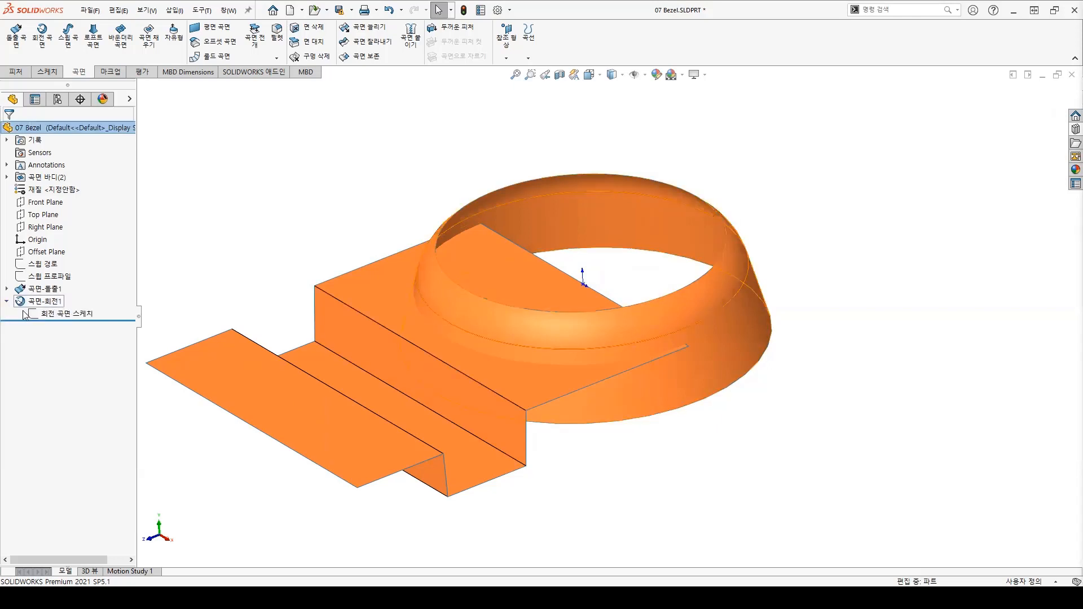
{"action": "left_click", "coordinate": [61, 314]}
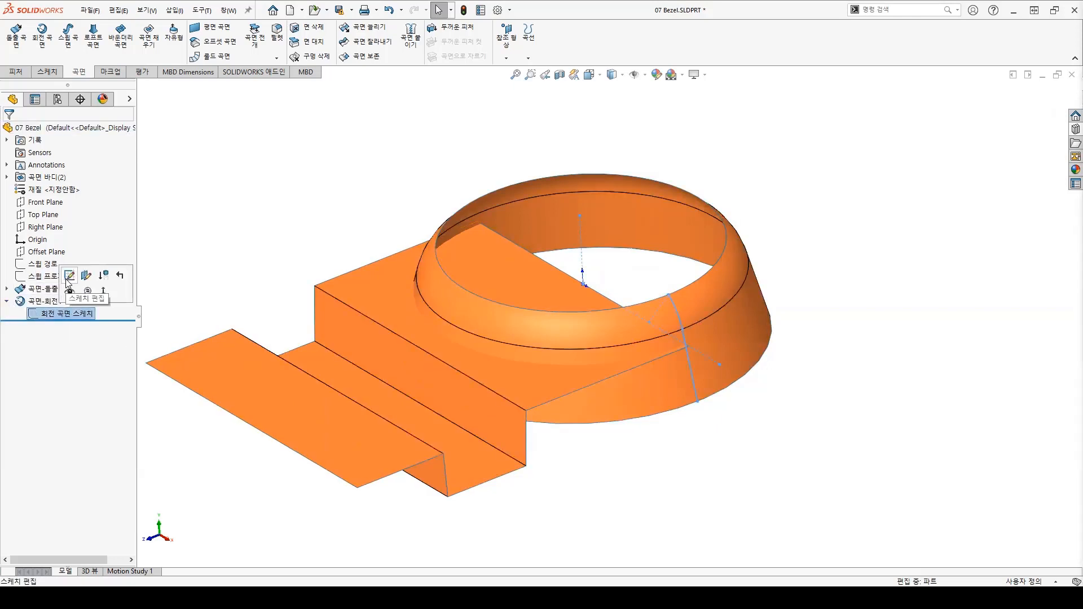
{"action": "left_click", "coordinate": [68, 282]}
{"action": "scroll", "coordinate": [689, 307], "scroll_direction": "down", "scroll_amount": 5}
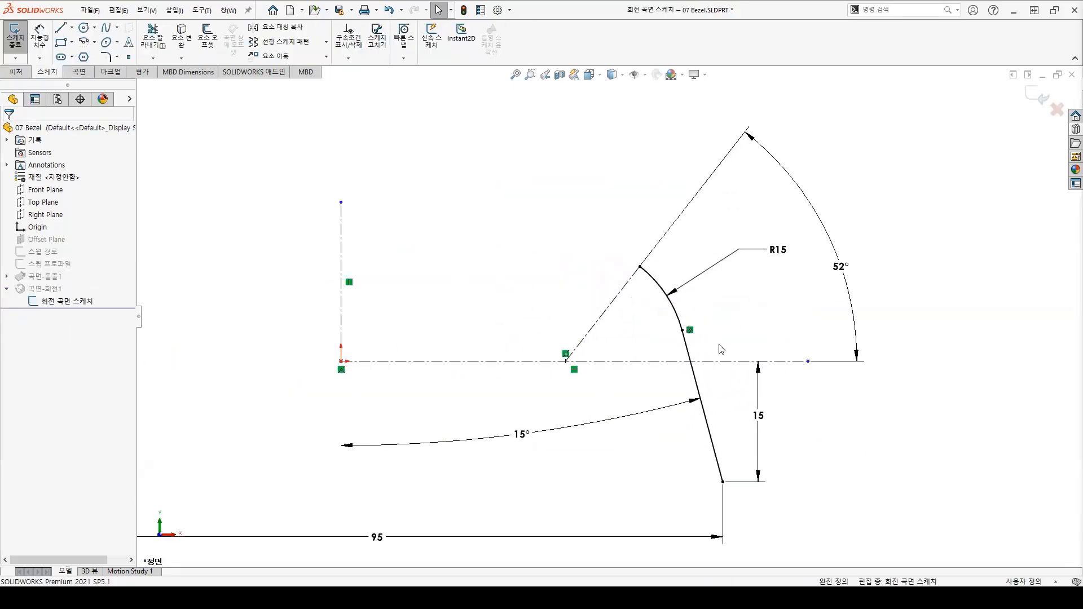
{"action": "left_click_drag", "start_coordinate": [697, 348], "coordinate": [662, 312]}
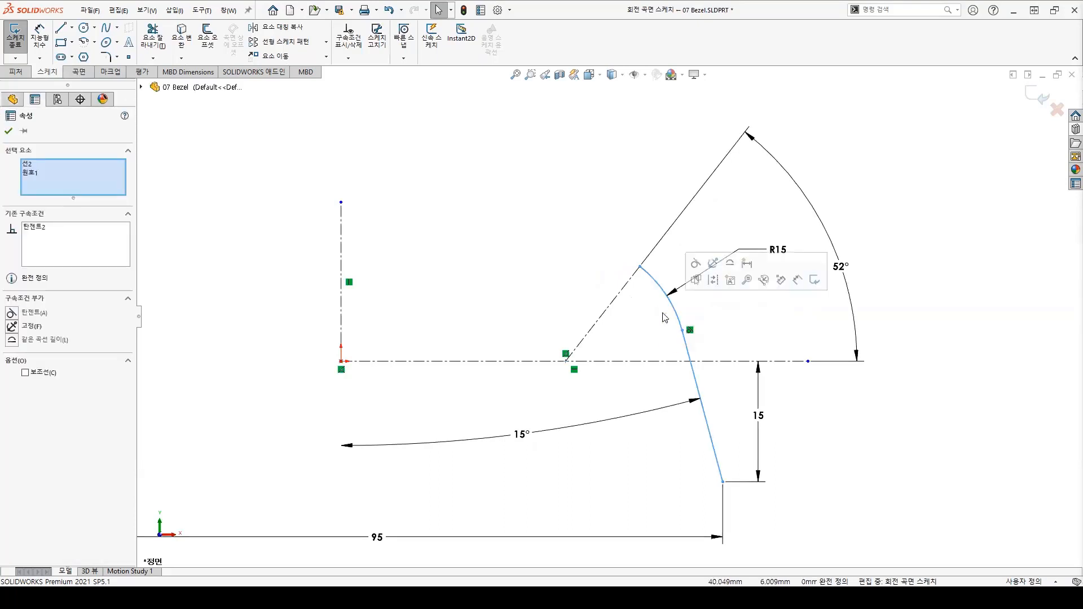
{"action": "left_click", "coordinate": [197, 11]}
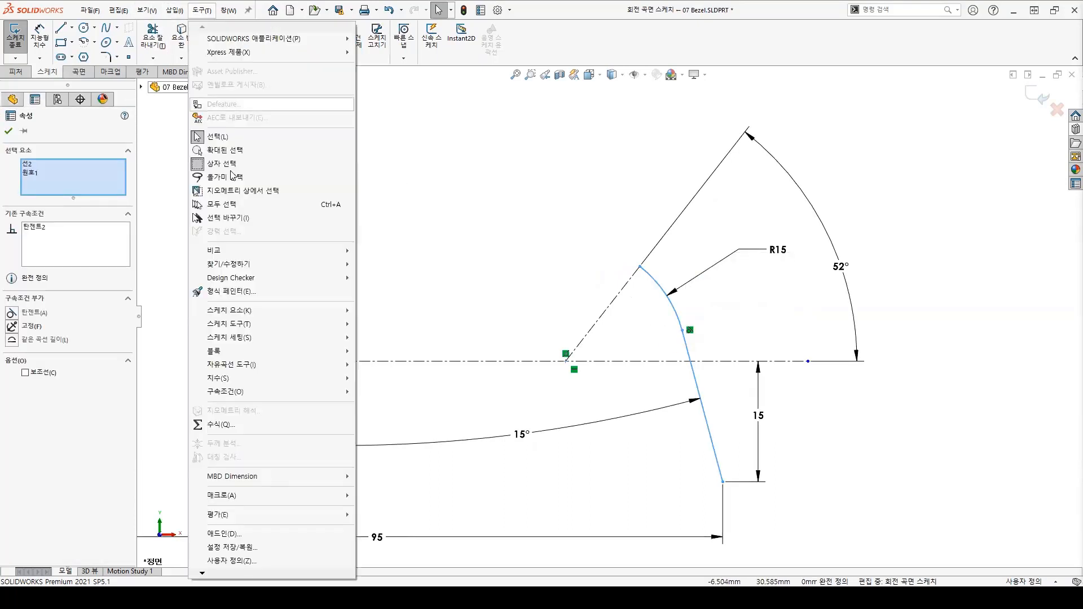
{"action": "mouse_move", "coordinate": [232, 370]}
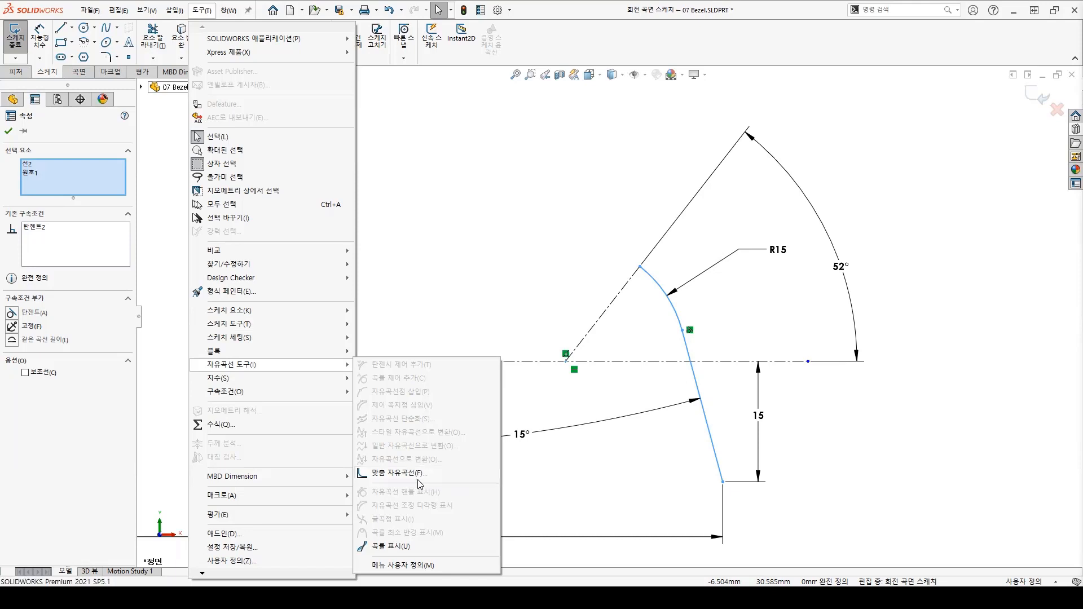
{"action": "left_click", "coordinate": [438, 477]}
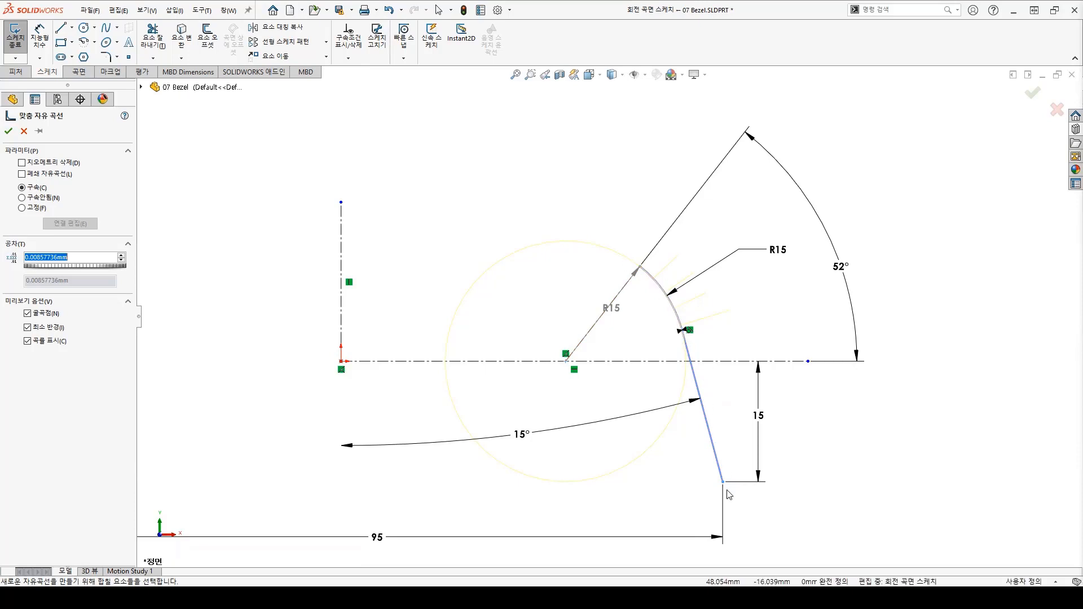
{"action": "left_click", "coordinate": [57, 176]}
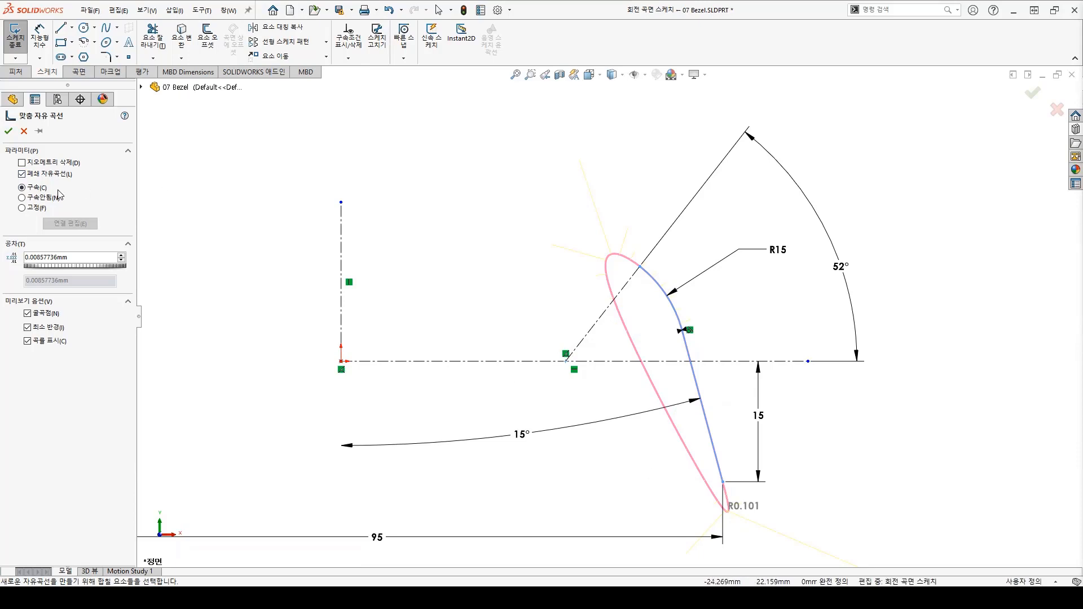
{"action": "left_click", "coordinate": [70, 177]}
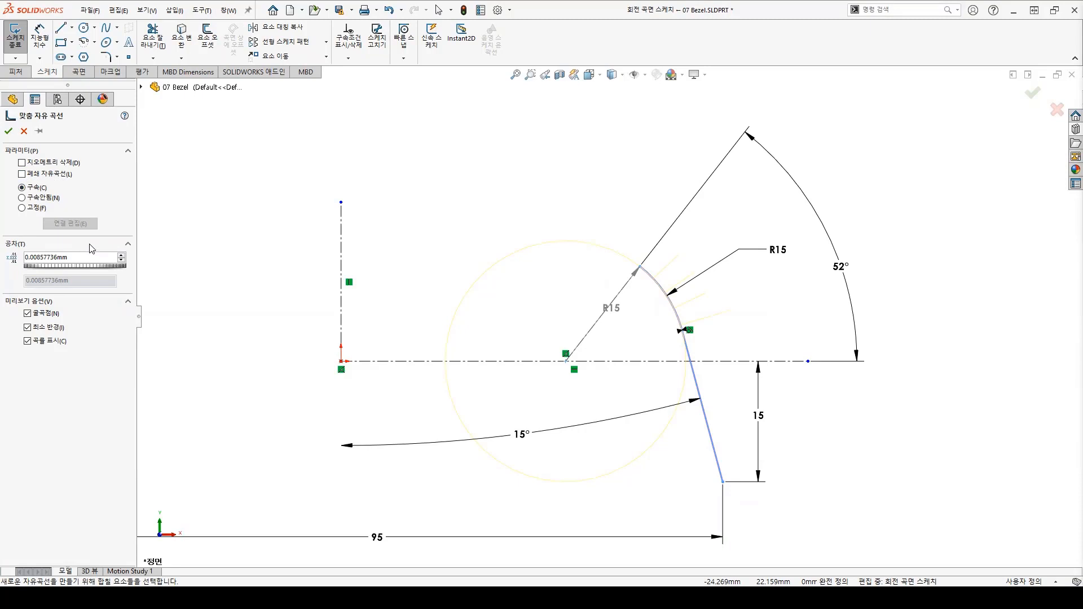
{"action": "left_click", "coordinate": [8, 131]}
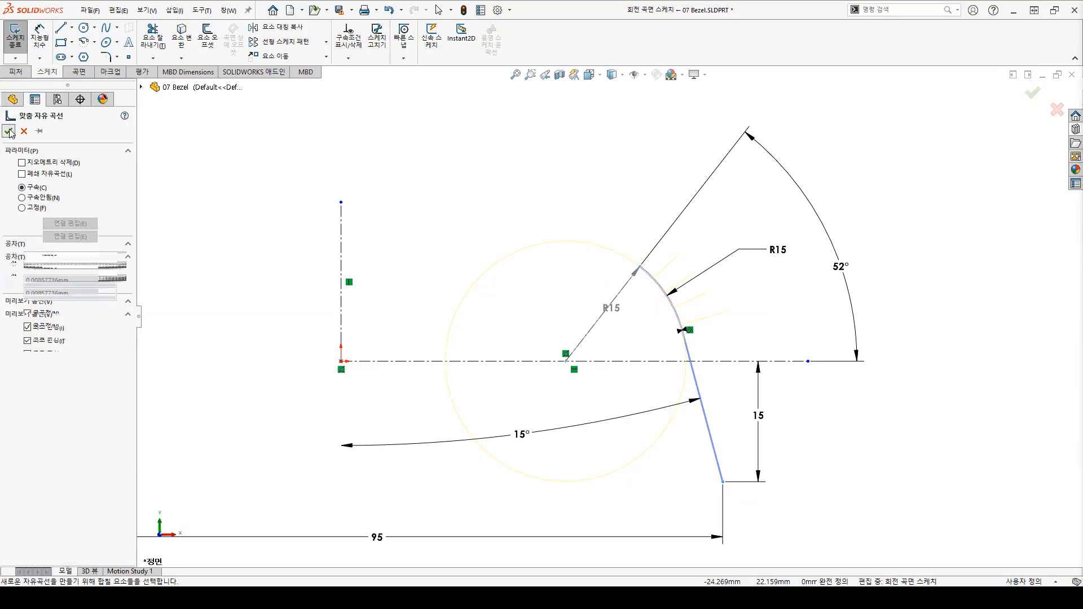
{"action": "left_click", "coordinate": [1038, 95]}
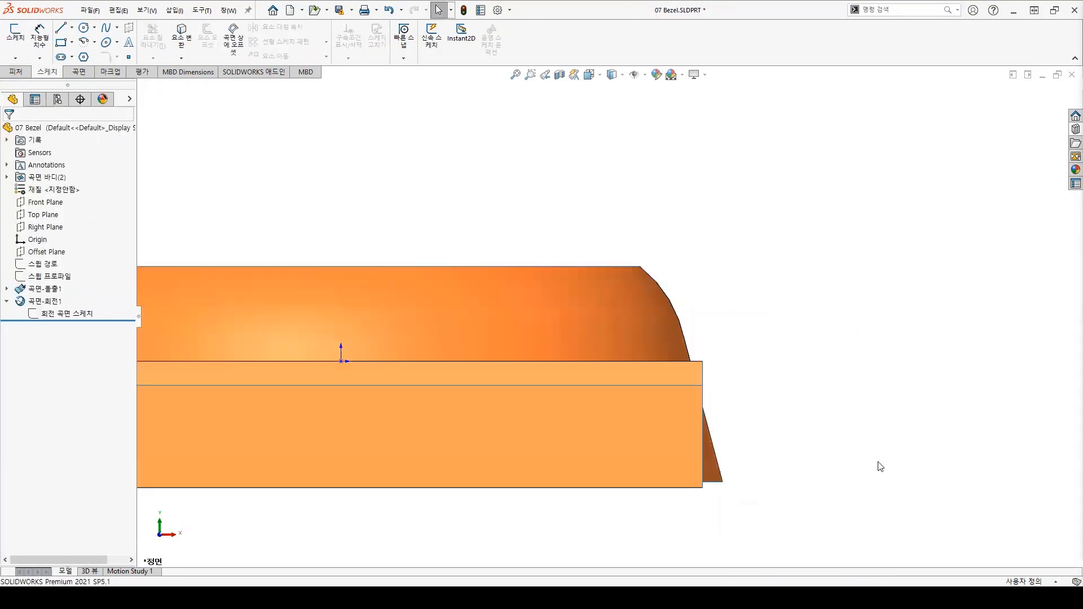
Examine the revolved surface from an angled view to check whether its outer wall is a single face.
{"action": "middle_click_drag", "start_coordinate": [684, 403], "coordinate": [590, 492]}
{"action": "left_click", "coordinate": [670, 326]}
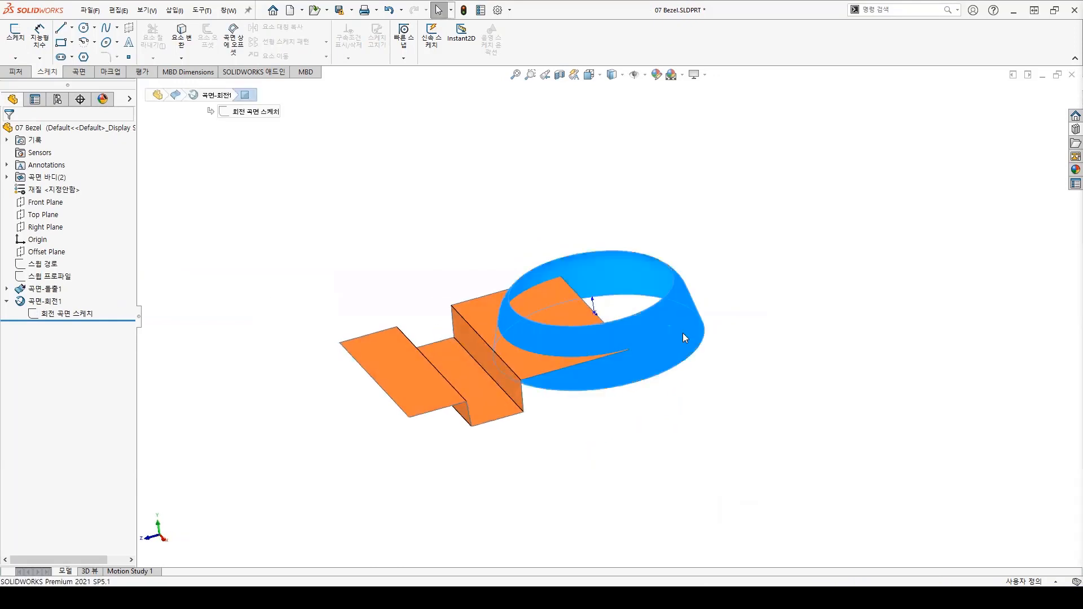
{"action": "left_click", "coordinate": [682, 403]}
{"action": "middle_click_drag", "start_coordinate": [681, 402], "coordinate": [662, 416]}
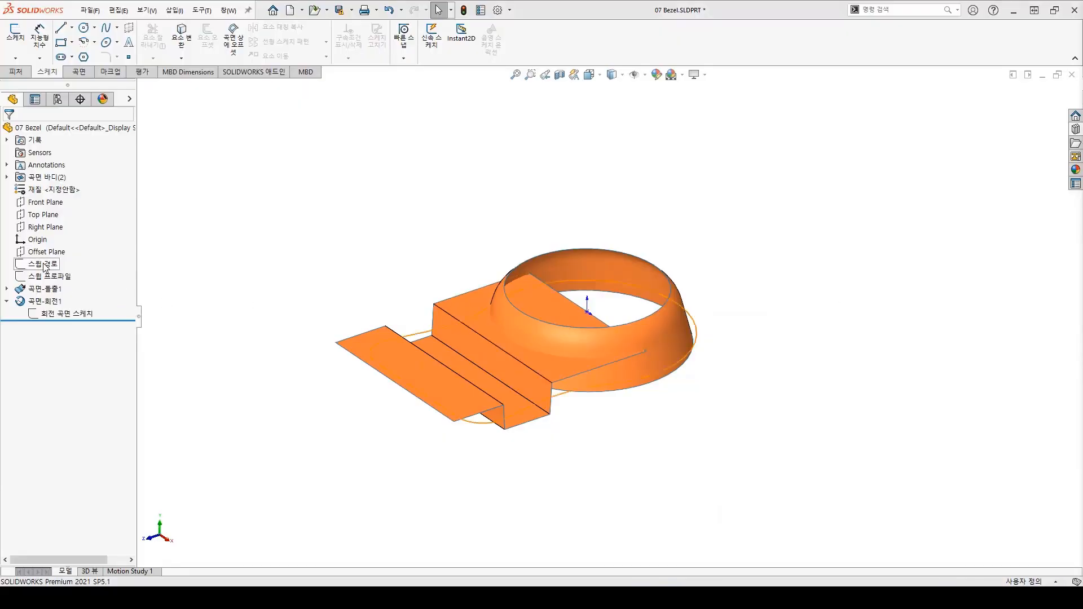
Create a swept surface from the profile sketch 스윕 프로파일 along the path sketch 스윕 경로.
{"action": "left_click", "coordinate": [6, 302]}
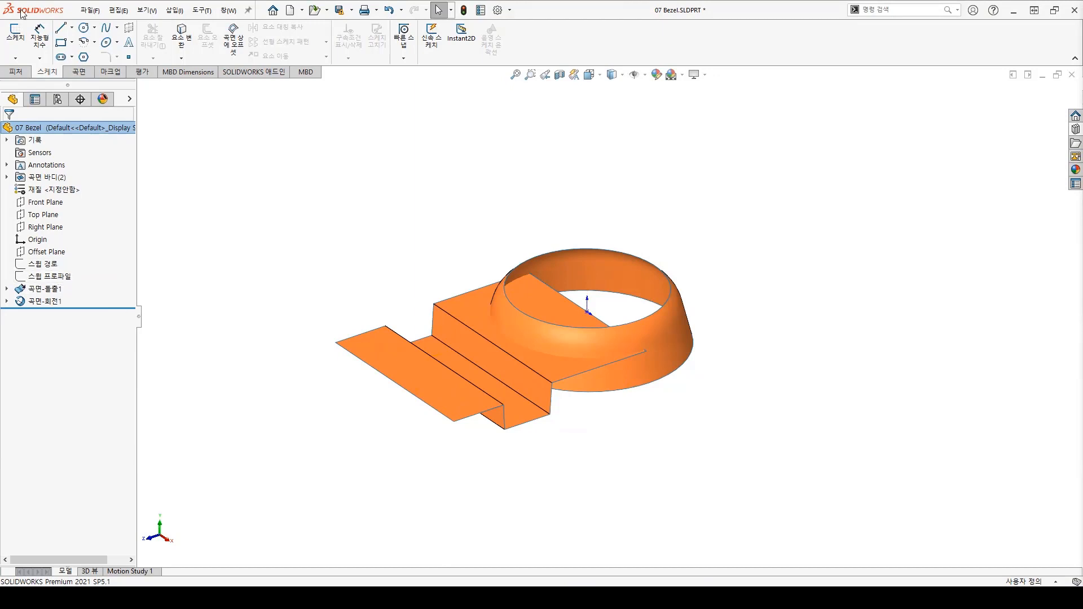
{"action": "left_click", "coordinate": [79, 73]}
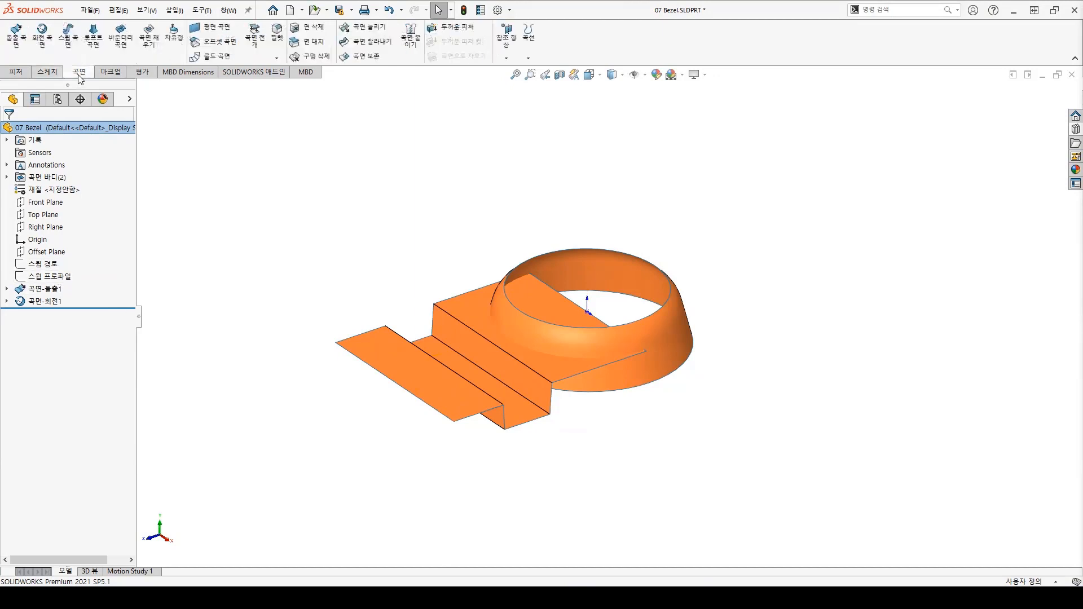
{"action": "left_click", "coordinate": [69, 39]}
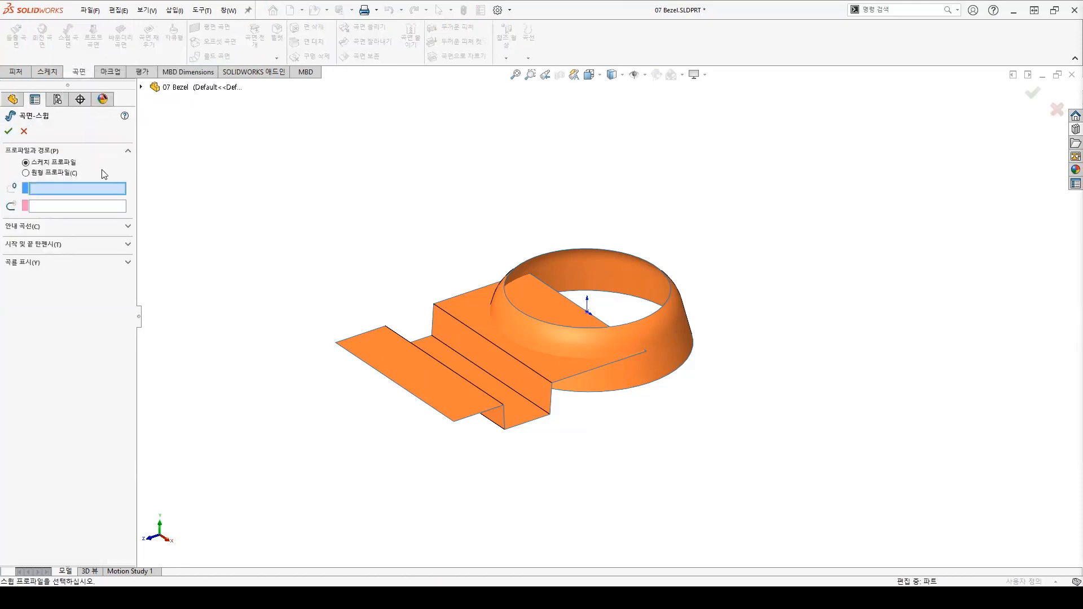
{"action": "left_click", "coordinate": [141, 87]}
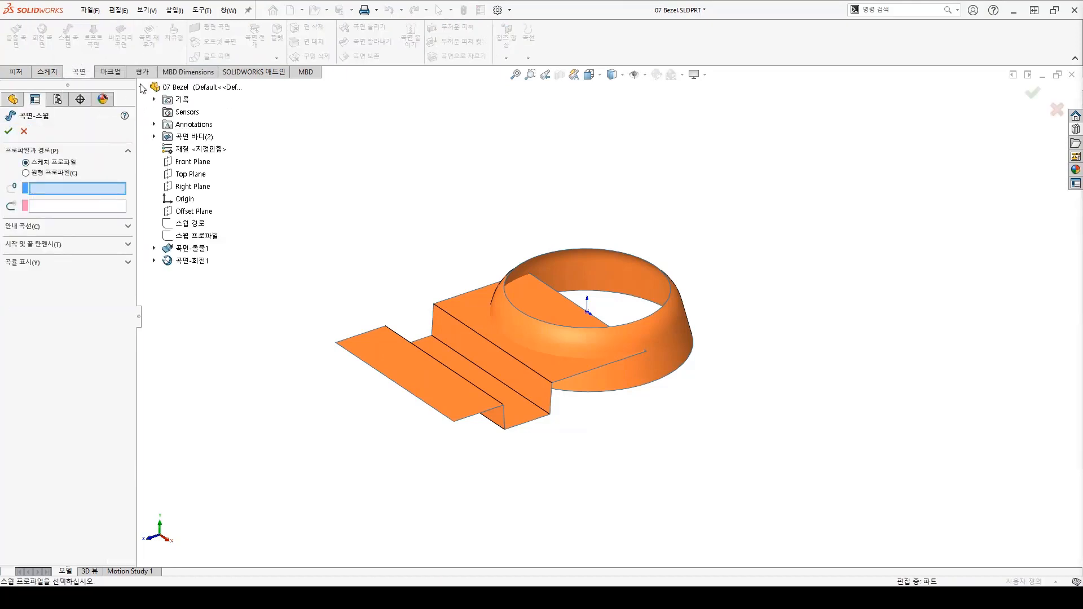
{"action": "left_click", "coordinate": [178, 237]}
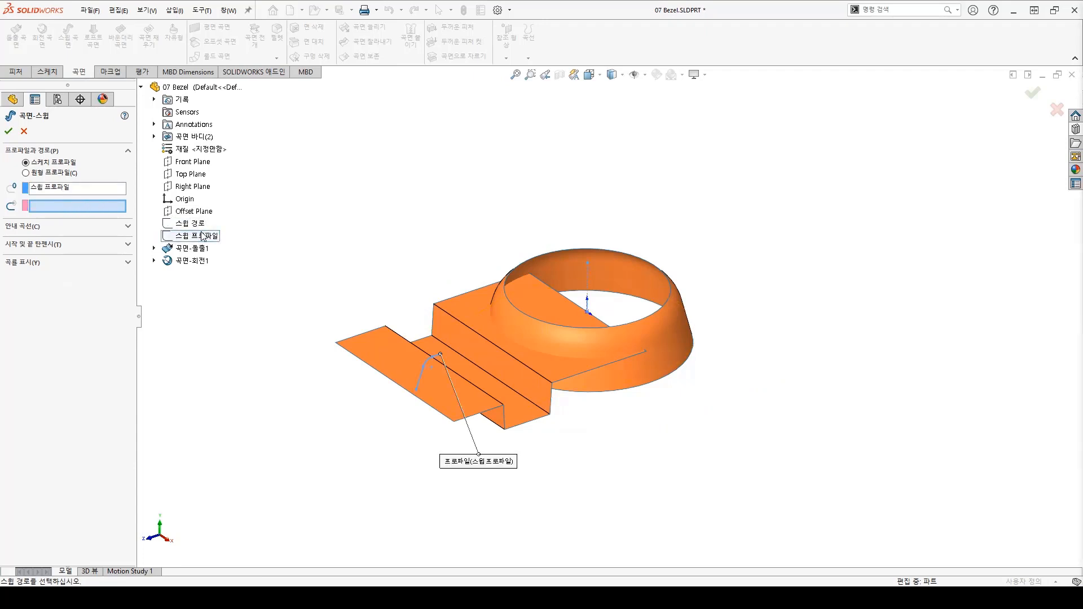
{"action": "left_click", "coordinate": [182, 224]}
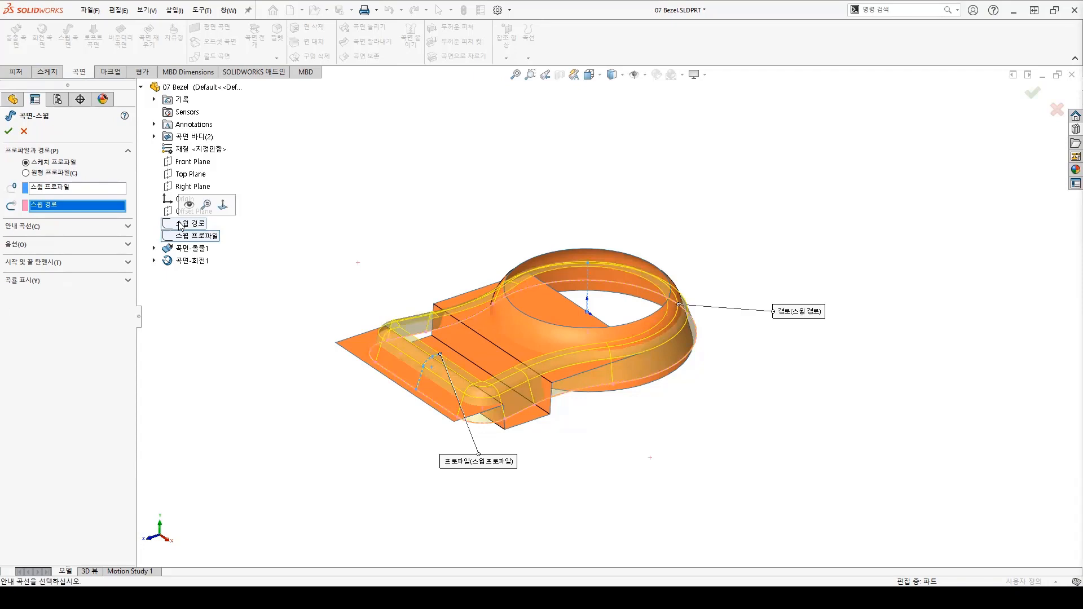
{"action": "left_click", "coordinate": [9, 131]}
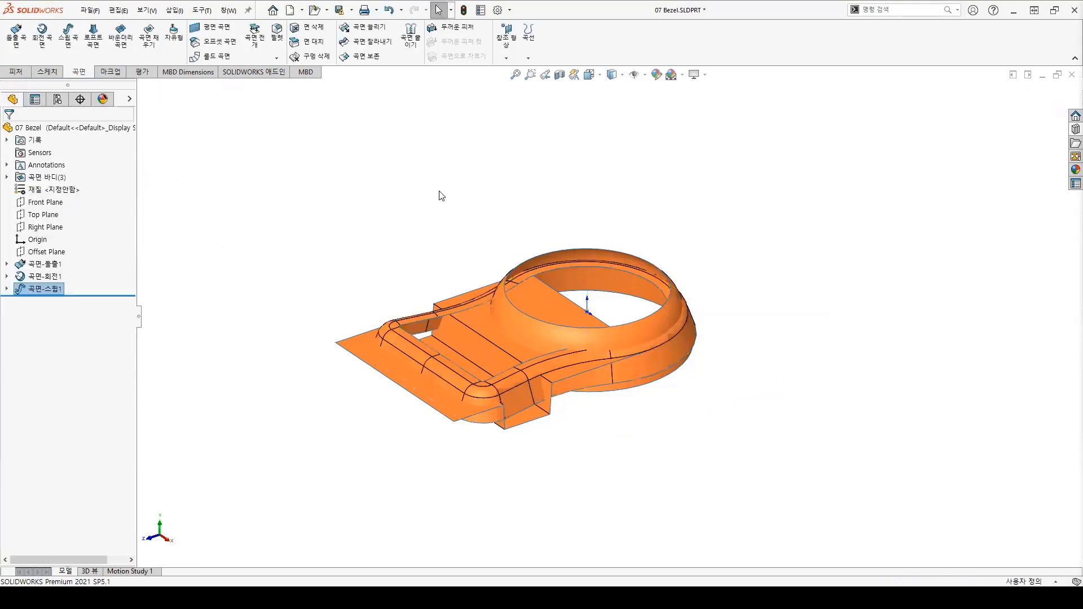
Highlight the individual surface bodies and examine from above and at an angle how the extruded, revolved and swept surfaces intersect.
{"action": "left_click", "coordinate": [7, 177]}
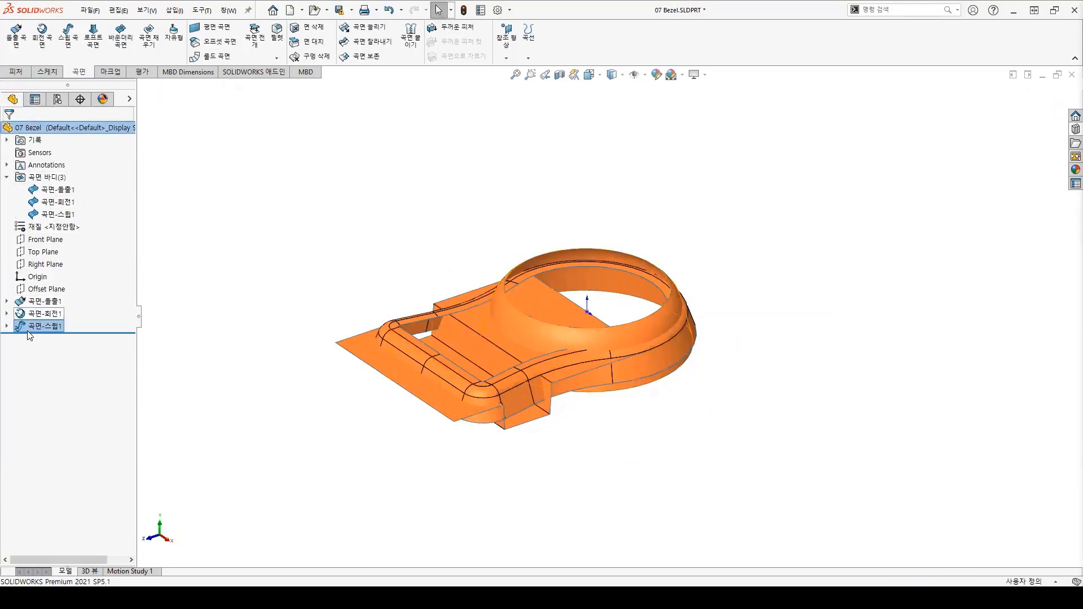
{"action": "left_click", "coordinate": [51, 202]}
{"action": "left_click", "coordinate": [42, 192]}
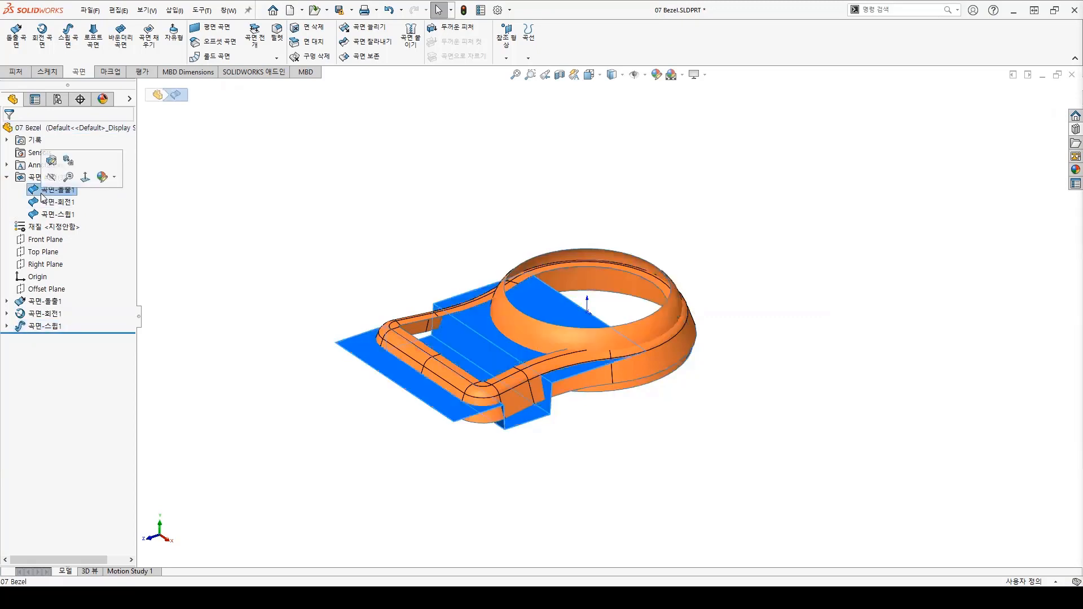
{"action": "left_click", "coordinate": [52, 215]}
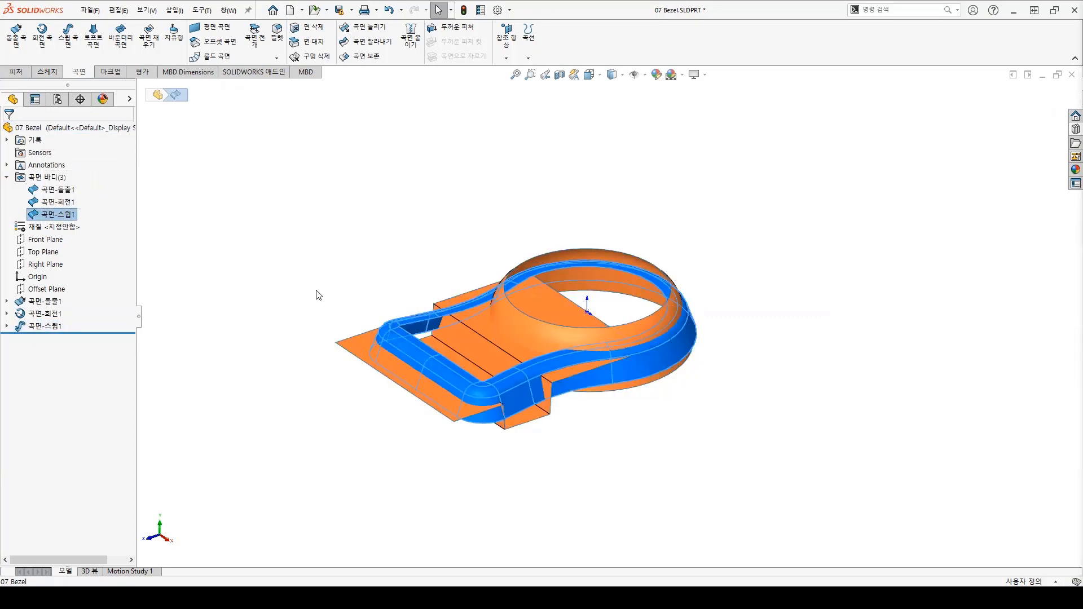
{"action": "left_click", "coordinate": [316, 294]}
{"action": "middle_click_drag", "start_coordinate": [767, 413], "coordinate": [592, 481]}
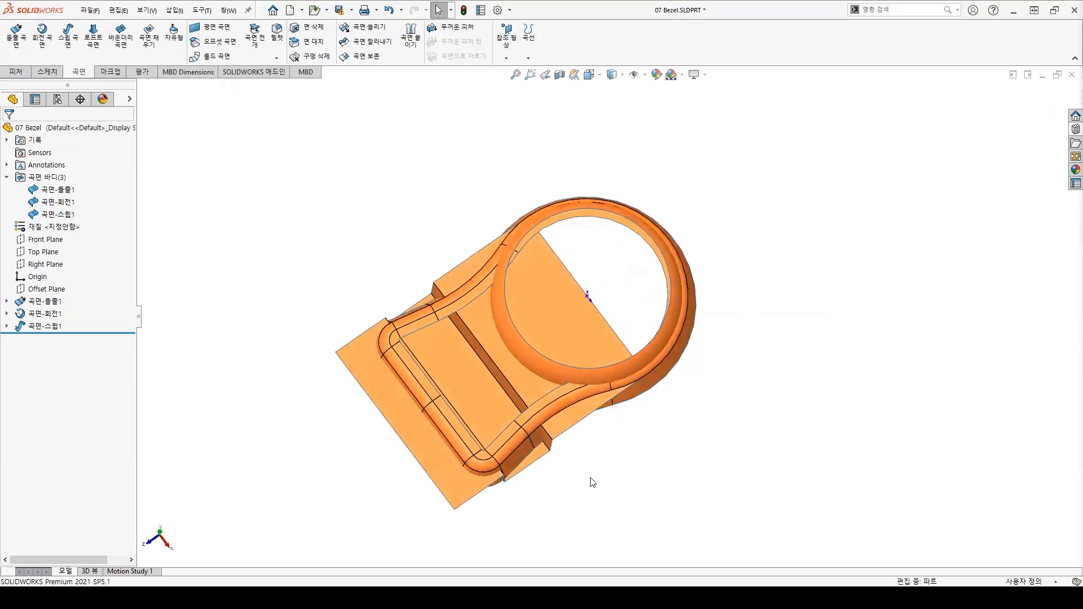
{"action": "left_click", "coordinate": [567, 420]}
{"action": "left_click", "coordinate": [624, 503]}
{"action": "middle_click_drag", "start_coordinate": [624, 503], "coordinate": [560, 227]}
{"action": "left_click", "coordinate": [571, 335]}
{"action": "middle_click_drag", "start_coordinate": [571, 335], "coordinate": [605, 486]}
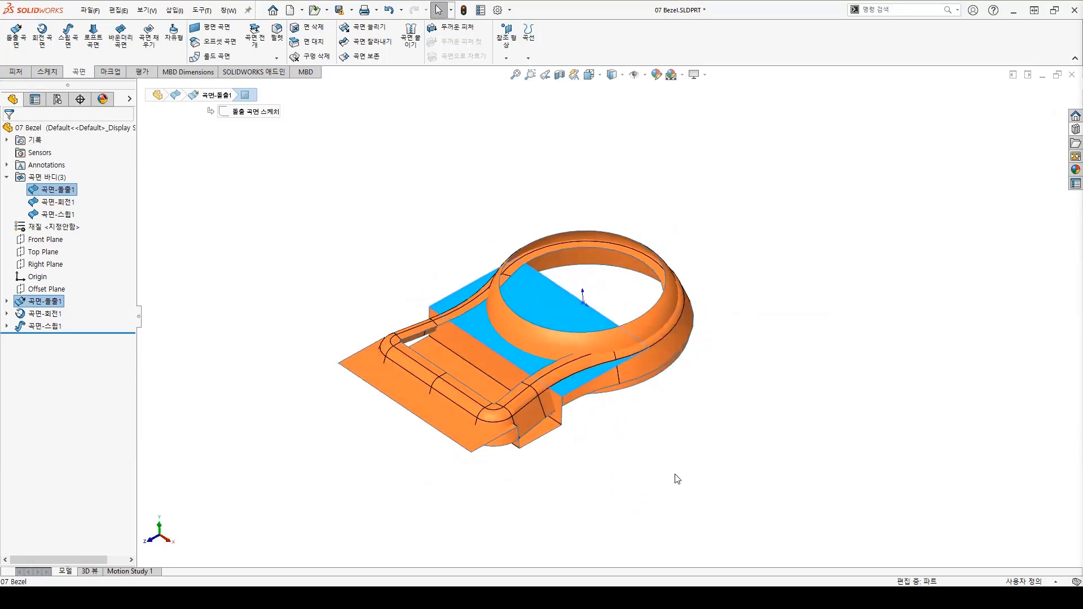
{"action": "key", "text": "Escape"}
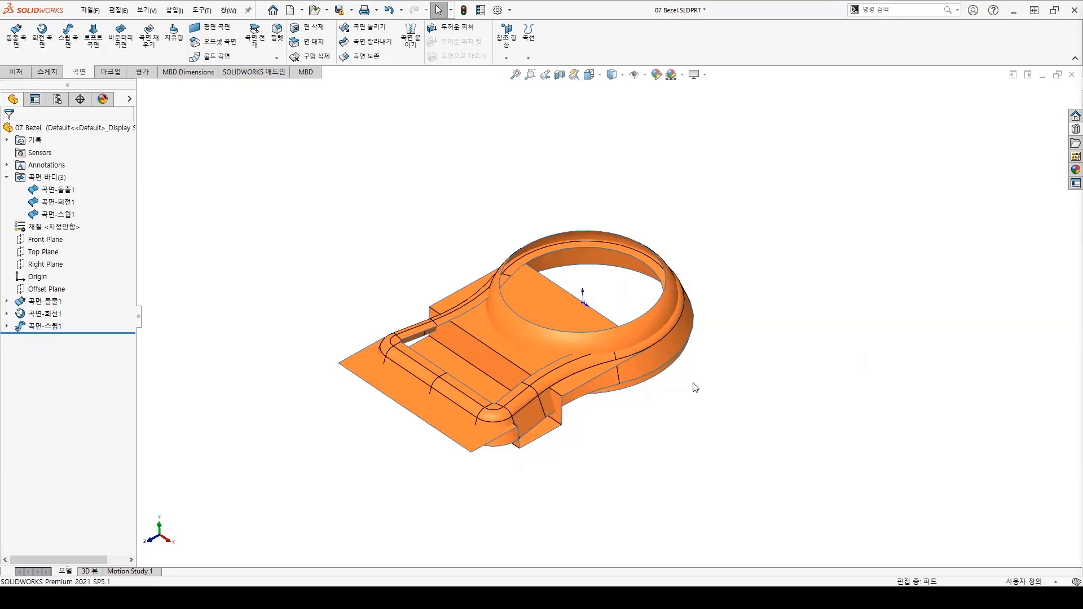
{"action": "left_click", "coordinate": [365, 45]}
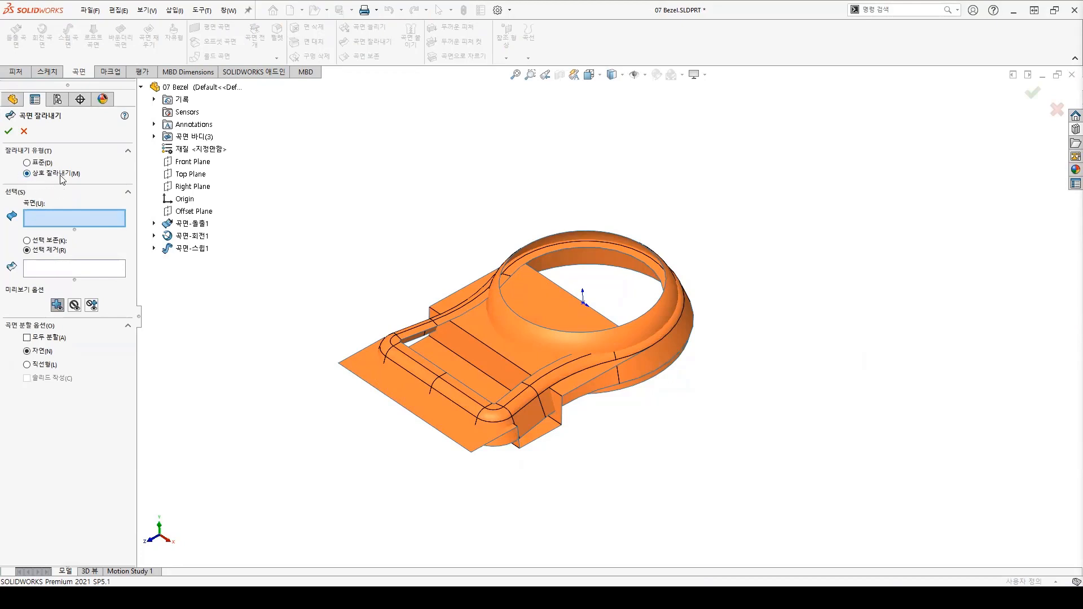
{"action": "left_click", "coordinate": [484, 337]}
{"action": "left_click", "coordinate": [506, 331]}
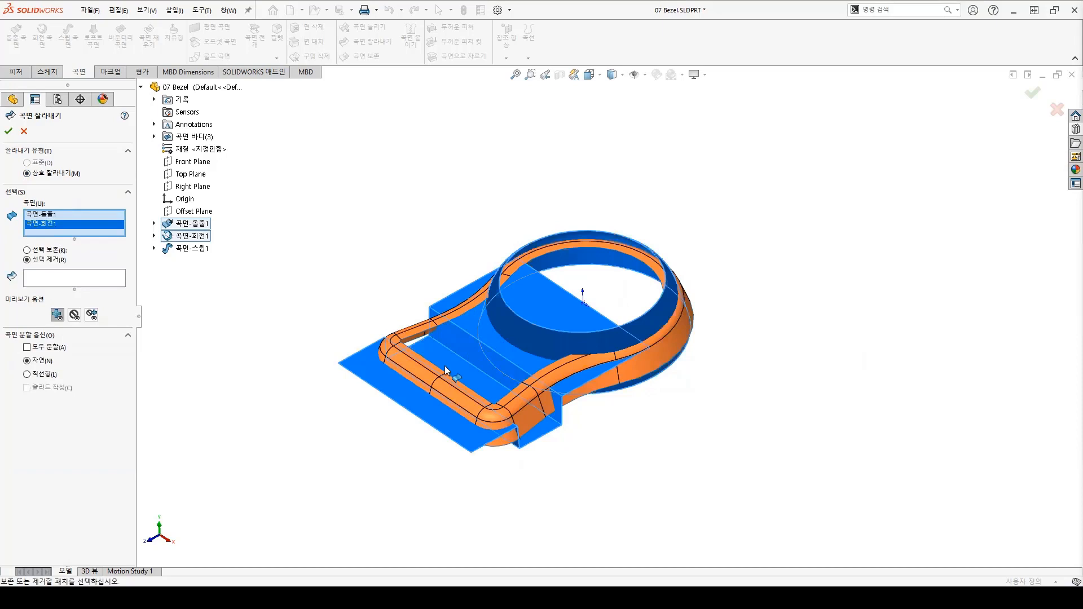
{"action": "left_click", "coordinate": [447, 395]}
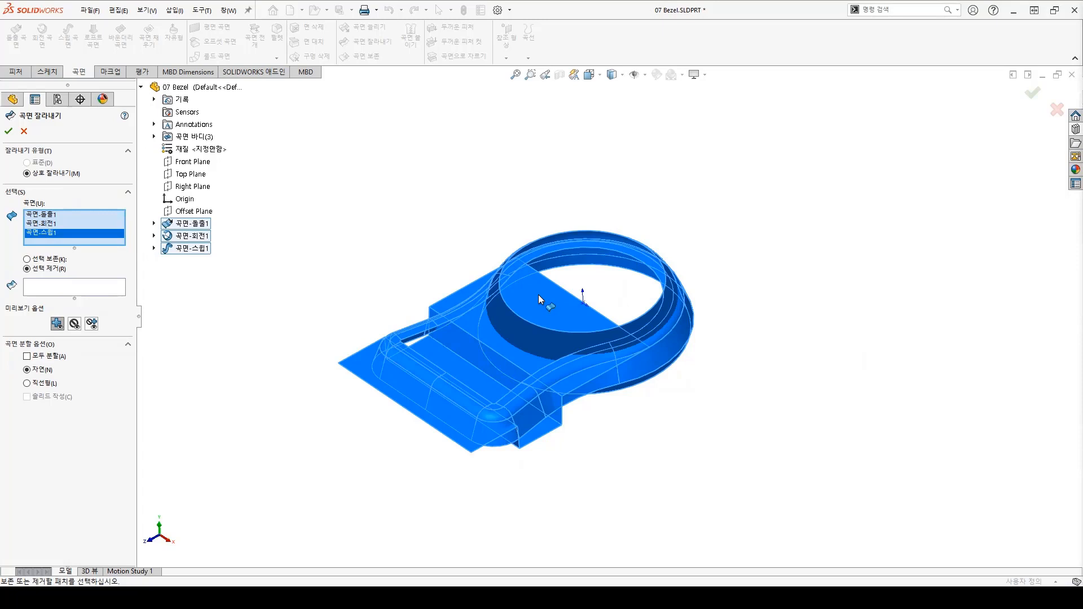
{"action": "left_click", "coordinate": [108, 284]}
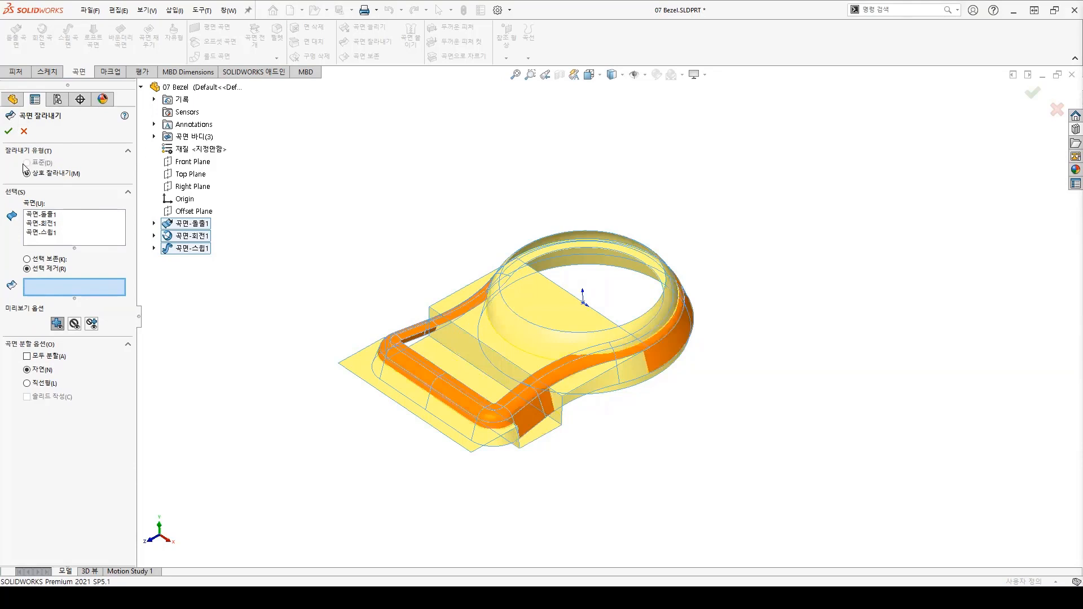
{"action": "left_click", "coordinate": [23, 132]}
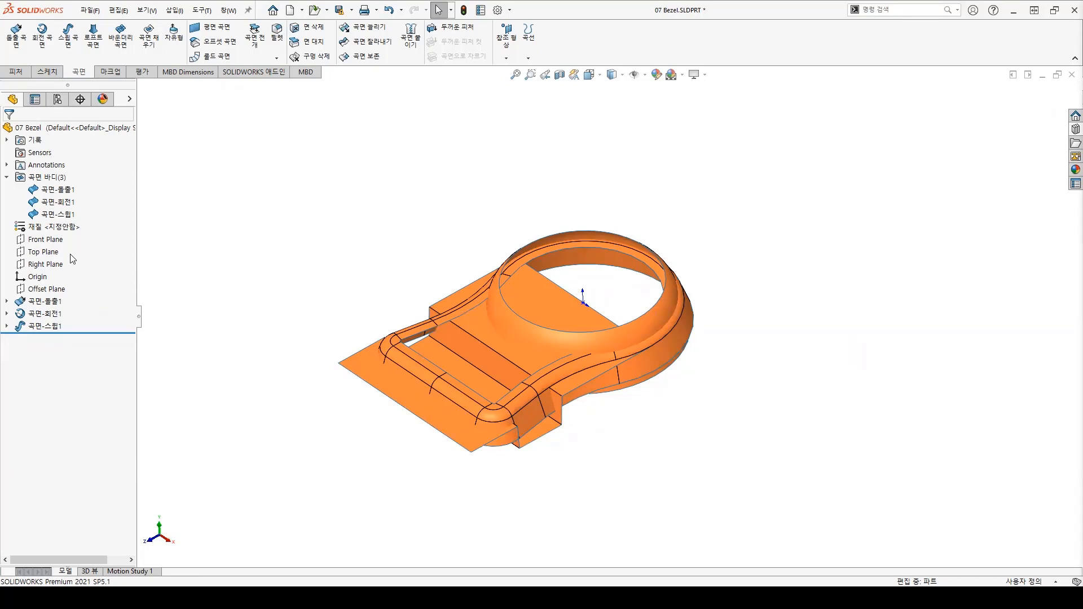
Start a sketch on the Front Plane and draw a vertical centerline about 105 mm long through the origin.
{"action": "left_click", "coordinate": [33, 243]}
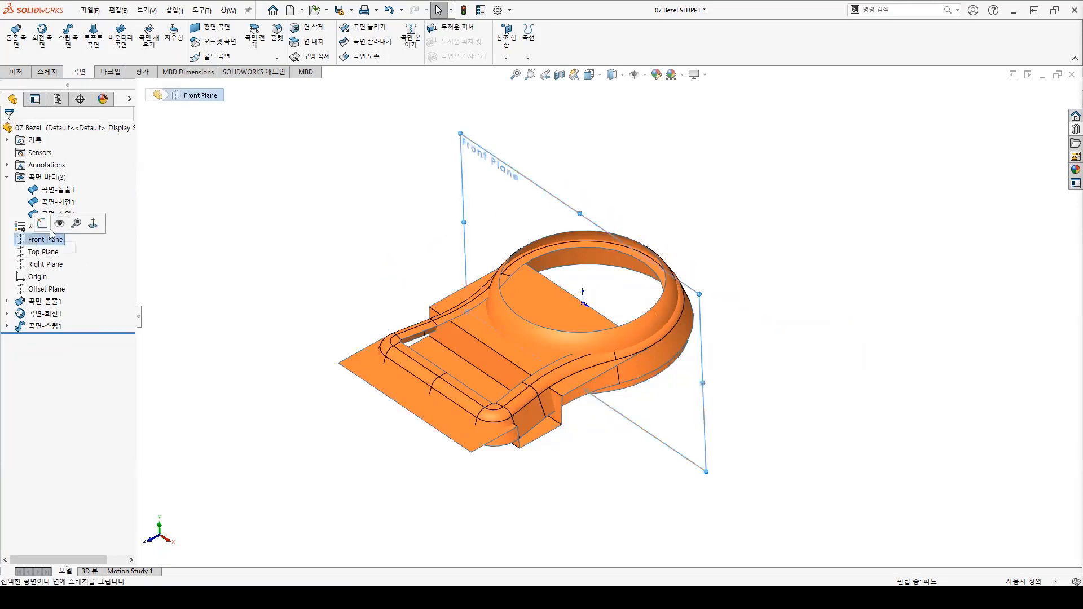
{"action": "left_click", "coordinate": [72, 228]}
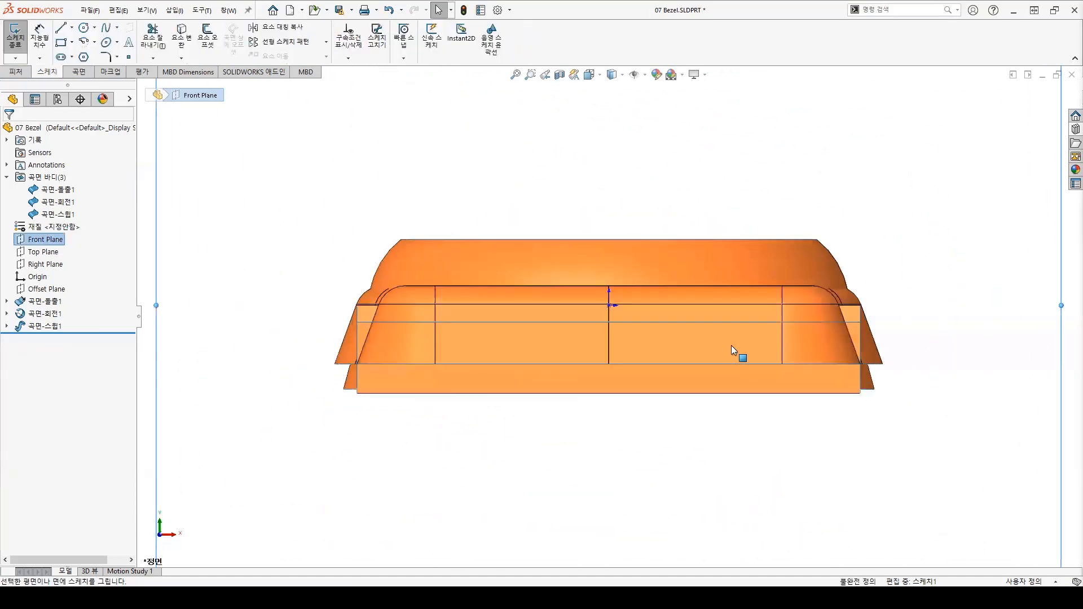
{"action": "left_click", "coordinate": [928, 356]}
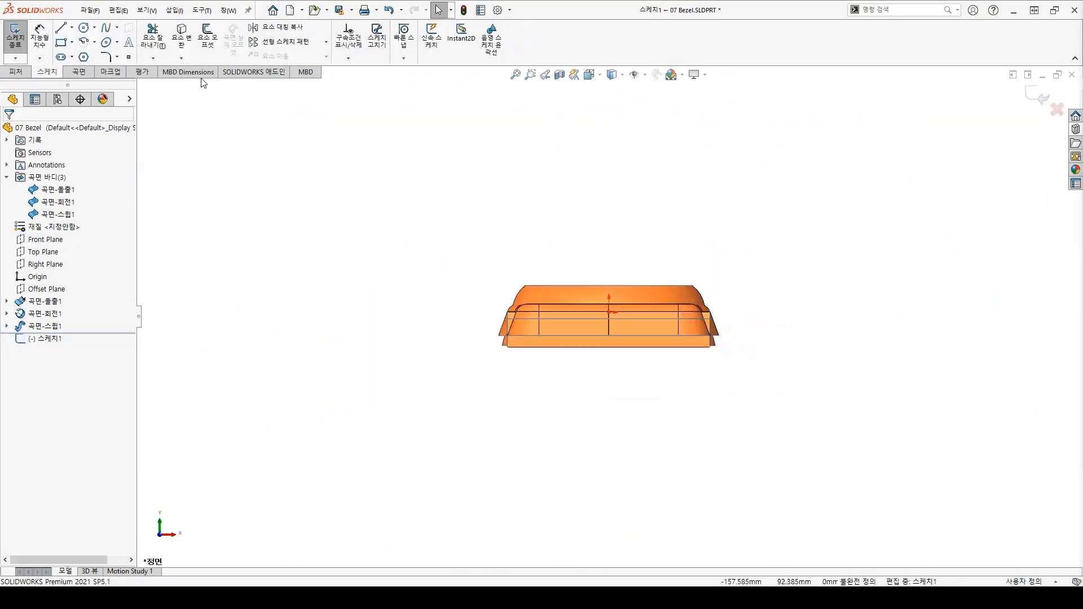
{"action": "left_click", "coordinate": [72, 27]}
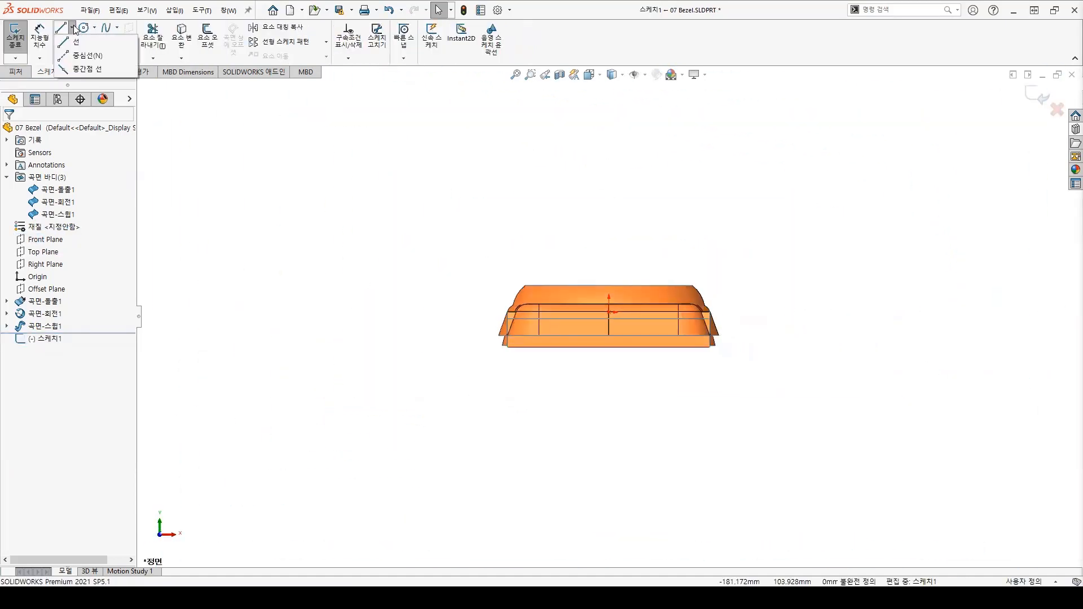
{"action": "left_click", "coordinate": [78, 56]}
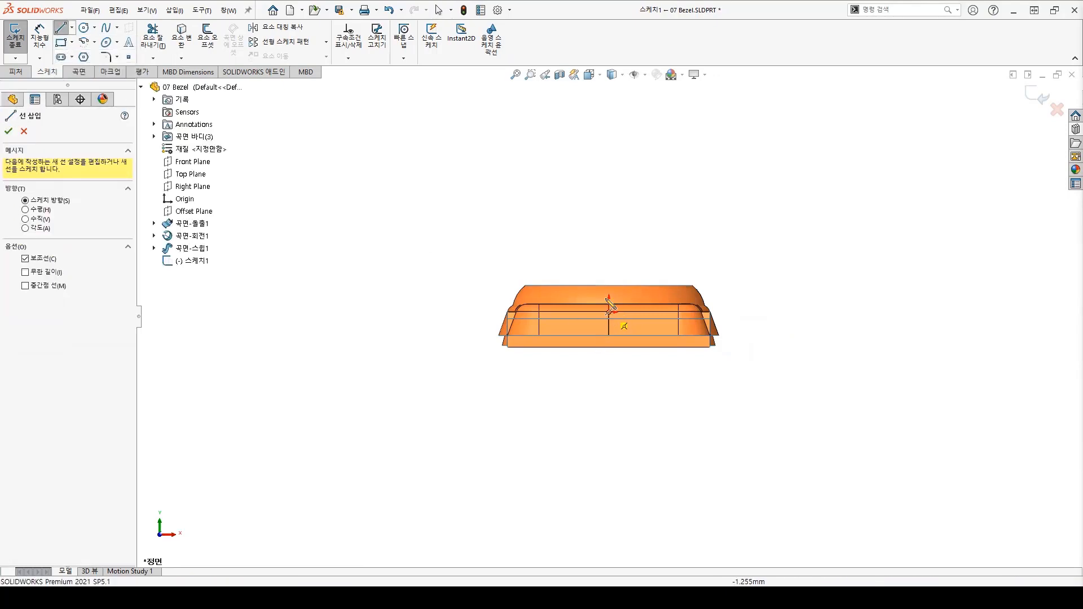
{"action": "left_click", "coordinate": [608, 219]}
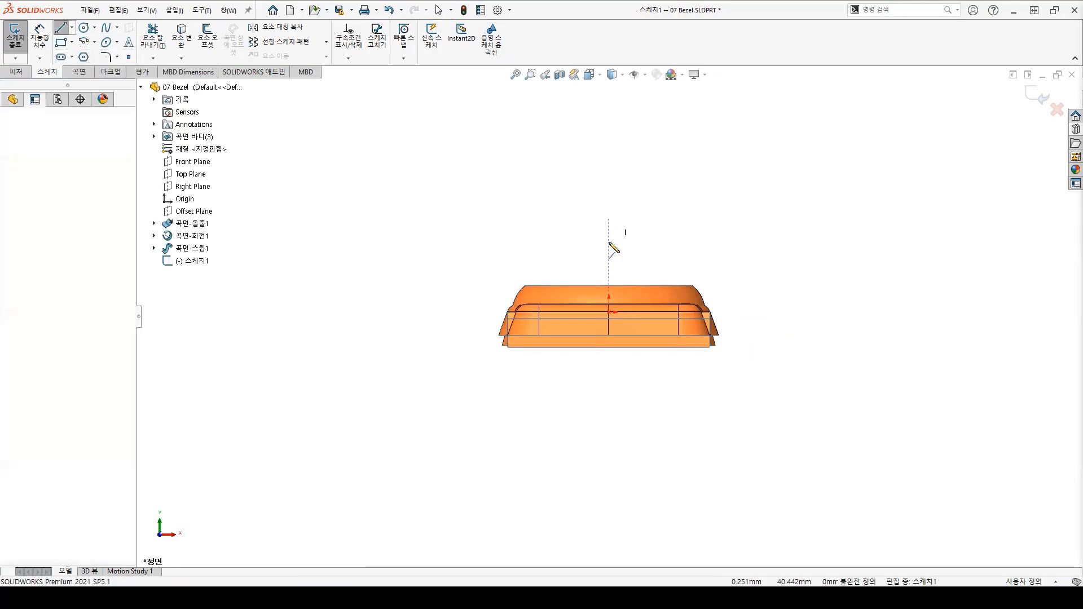
{"action": "left_click", "coordinate": [608, 453]}
{"action": "right_click", "coordinate": [841, 384]}
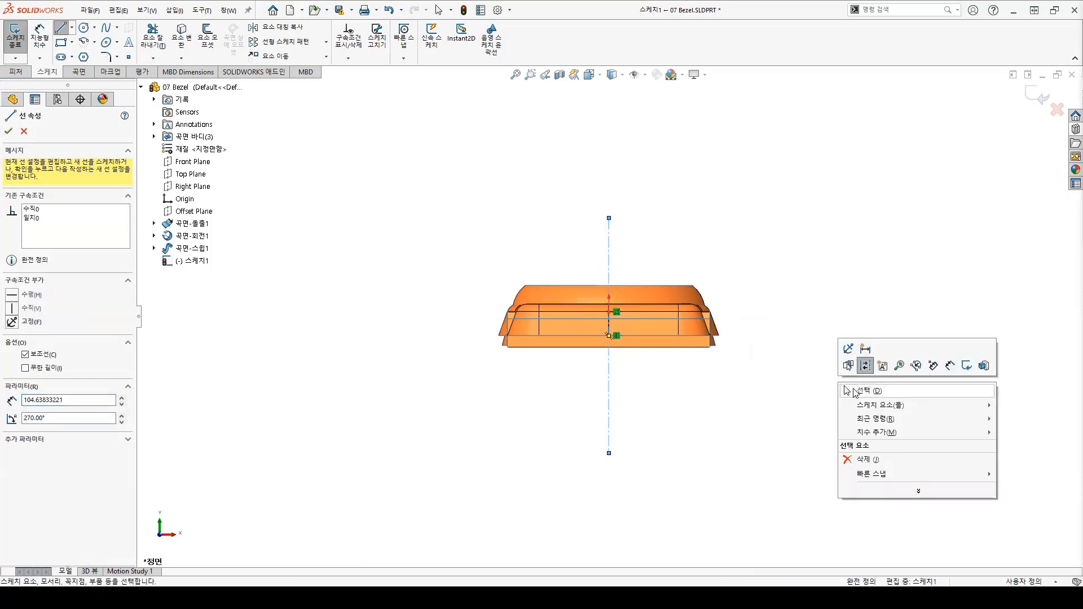
{"action": "left_click", "coordinate": [766, 236]}
{"action": "left_click_drag", "start_coordinate": [766, 235], "coordinate": [735, 312]}
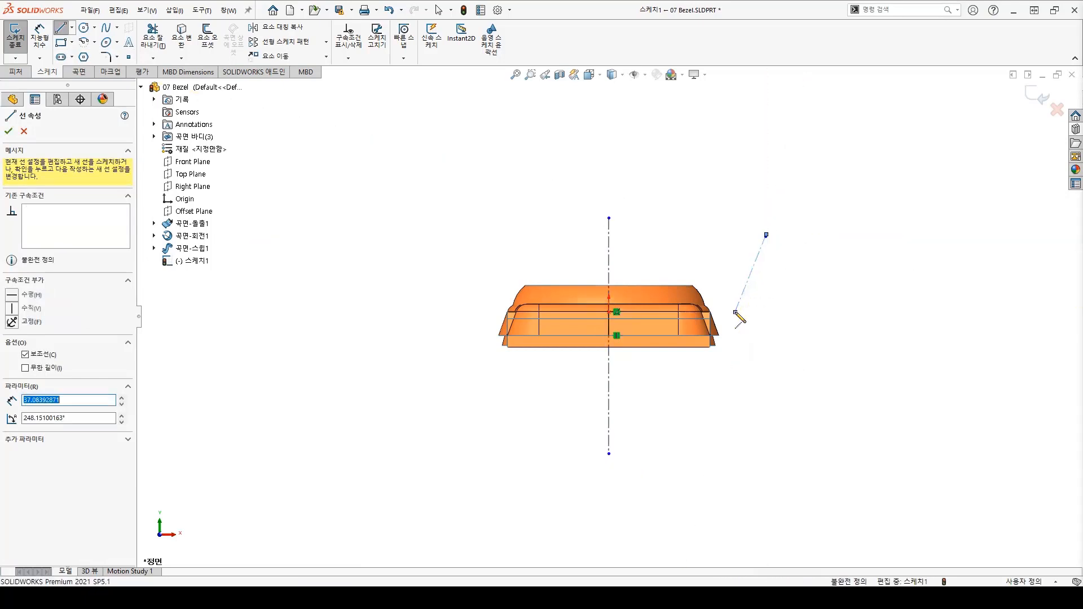
{"action": "key", "text": "Escape"}
{"action": "left_click", "coordinate": [762, 255]}
{"action": "key", "text": "Delete"}
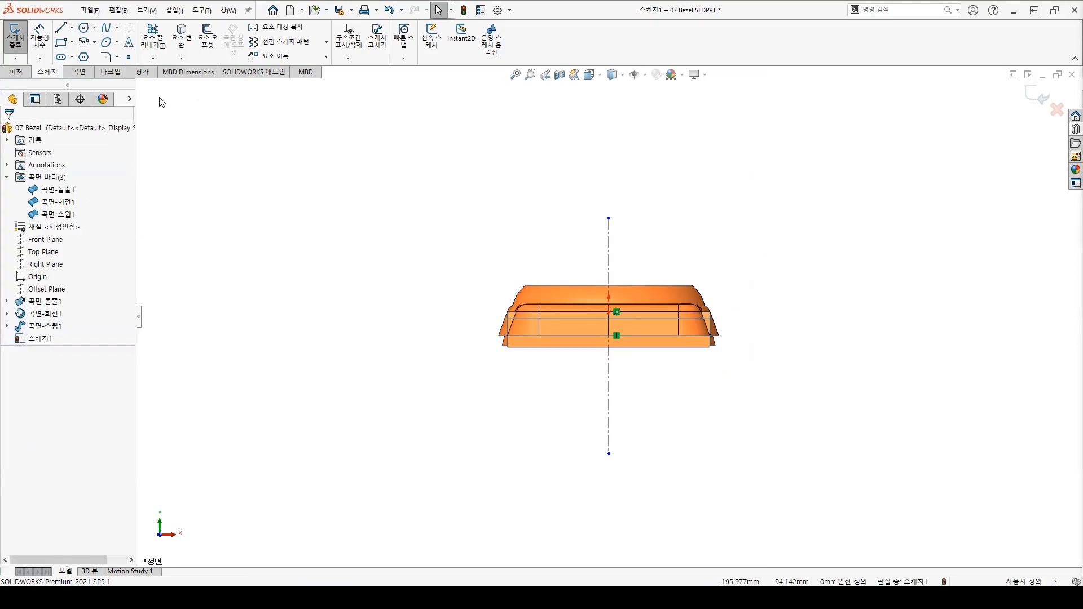
Draw a slanted line about 106 mm long across the body's outer edge and mirror it about the vertical centerline.
{"action": "left_click", "coordinate": [60, 27]}
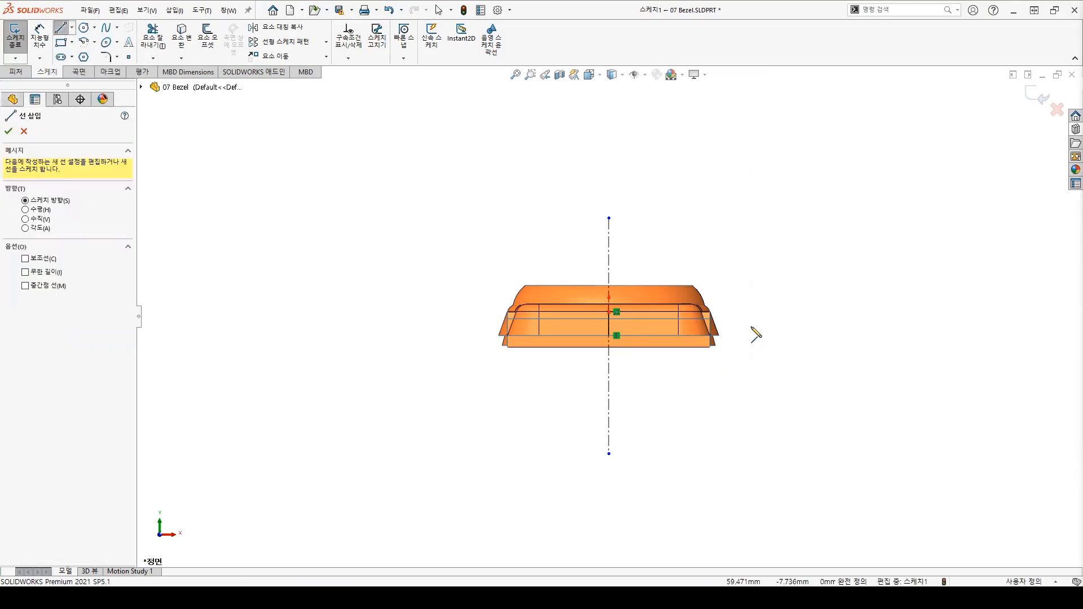
{"action": "left_click_drag", "start_coordinate": [770, 233], "coordinate": [679, 453]}
{"action": "key", "text": "Escape"}
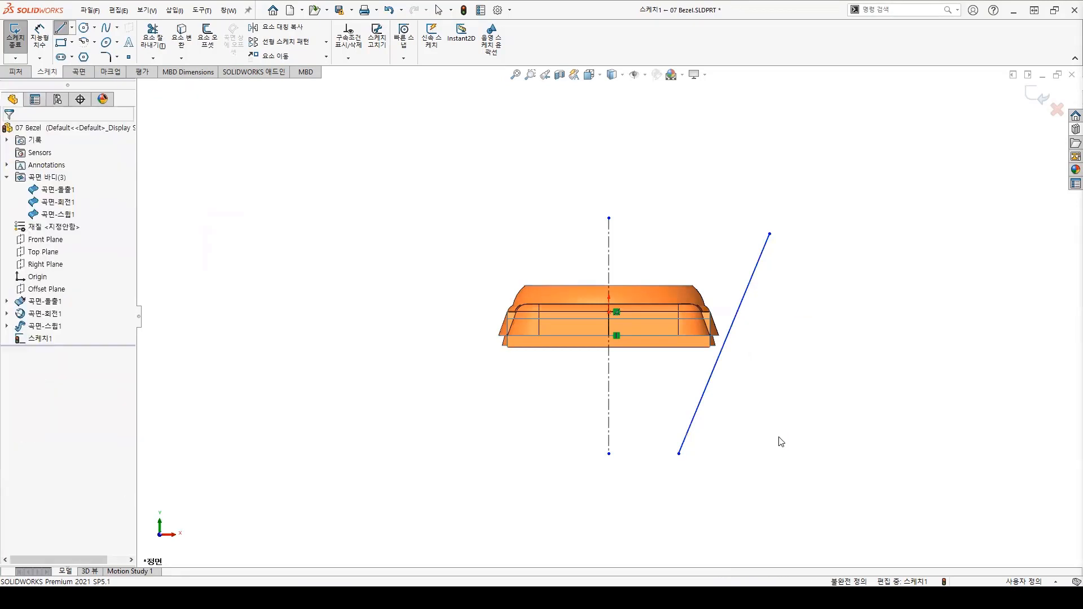
{"action": "mouse_move", "coordinate": [921, 511]}
{"action": "left_mouse_down"}
{"action": "mouse_move", "coordinate": [682, 296]}
{"action": "mouse_move", "coordinate": [592, 196]}
{"action": "left_mouse_up"}
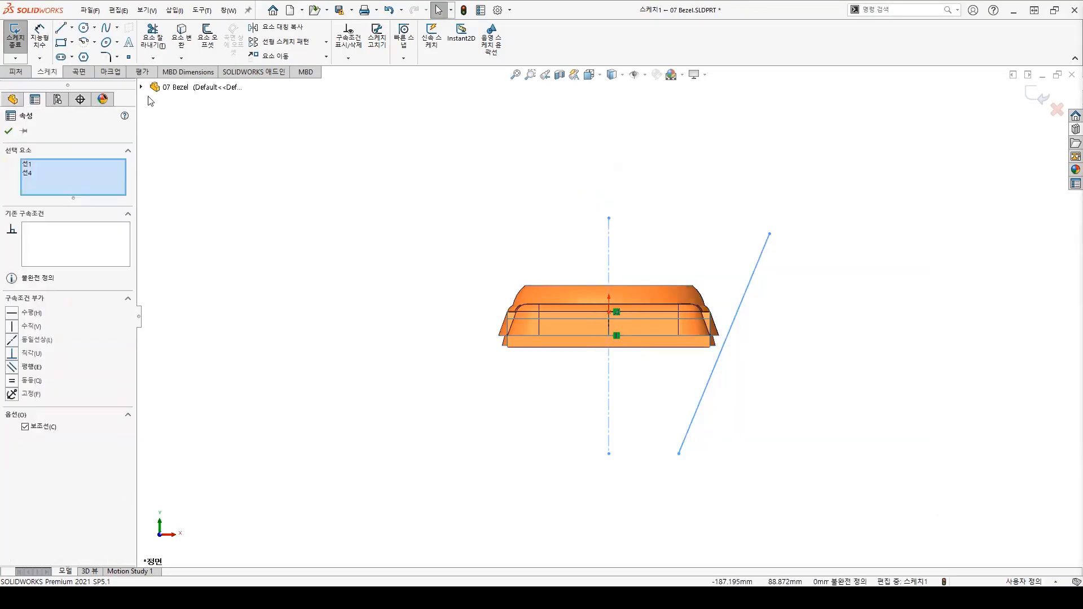
{"action": "left_click", "coordinate": [291, 30]}
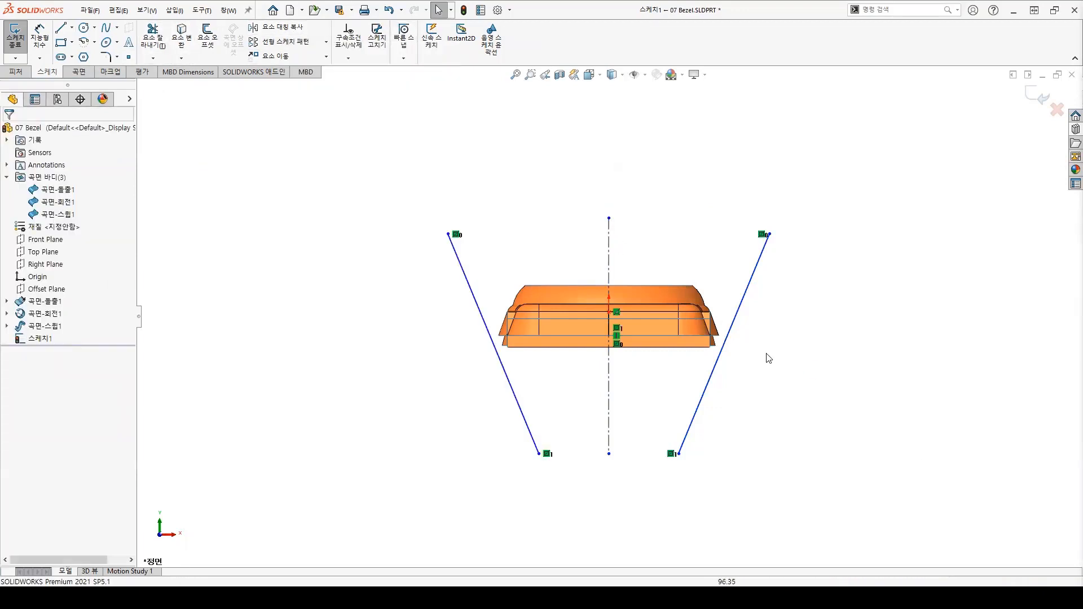
Move the mirrored slanted lines closer to the centerline and dimension the angle between them as 6 degrees.
{"action": "mouse_move", "coordinate": [747, 308]}
{"action": "left_mouse_down"}
{"action": "mouse_move", "coordinate": [777, 317]}
{"action": "mouse_move", "coordinate": [730, 290]}
{"action": "mouse_move", "coordinate": [694, 288]}
{"action": "mouse_move", "coordinate": [727, 294]}
{"action": "mouse_move", "coordinate": [725, 305]}
{"action": "mouse_move", "coordinate": [679, 305]}
{"action": "left_mouse_up"}
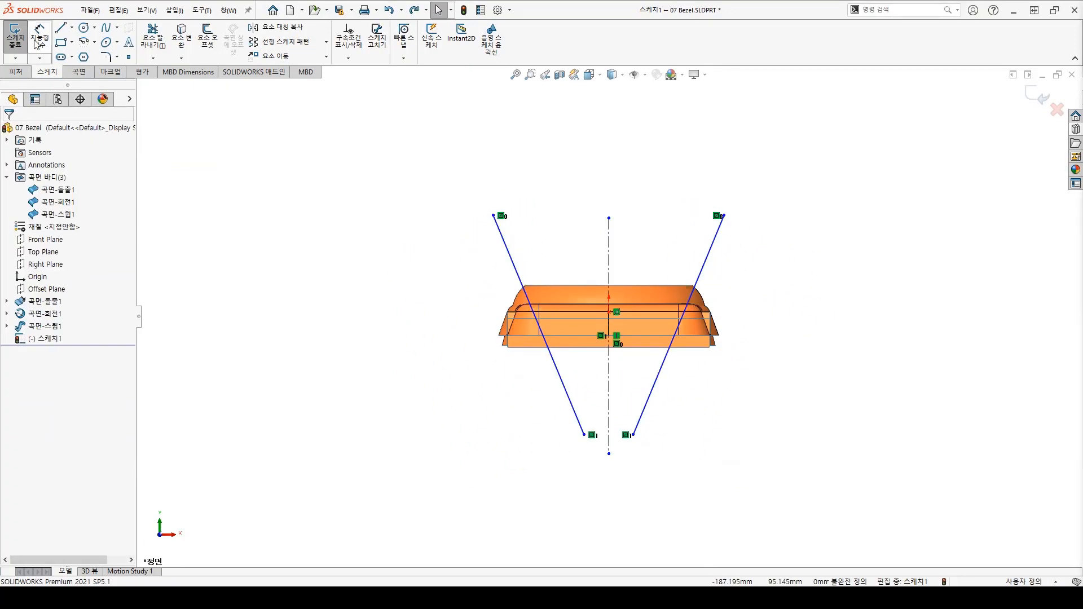
{"action": "left_click", "coordinate": [37, 39]}
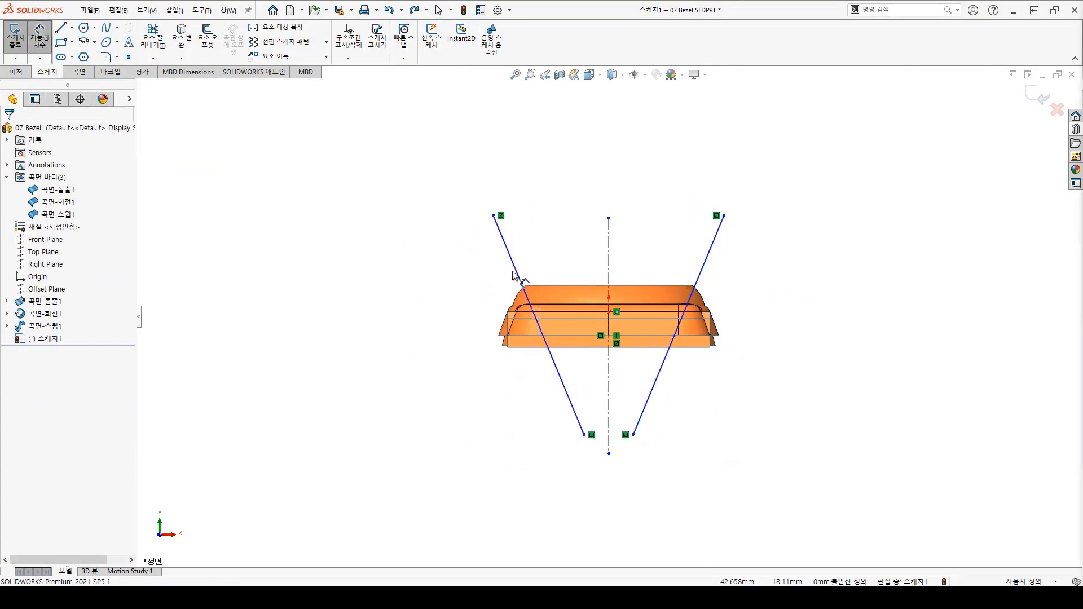
{"action": "left_click", "coordinate": [520, 283]}
{"action": "left_click", "coordinate": [712, 243]}
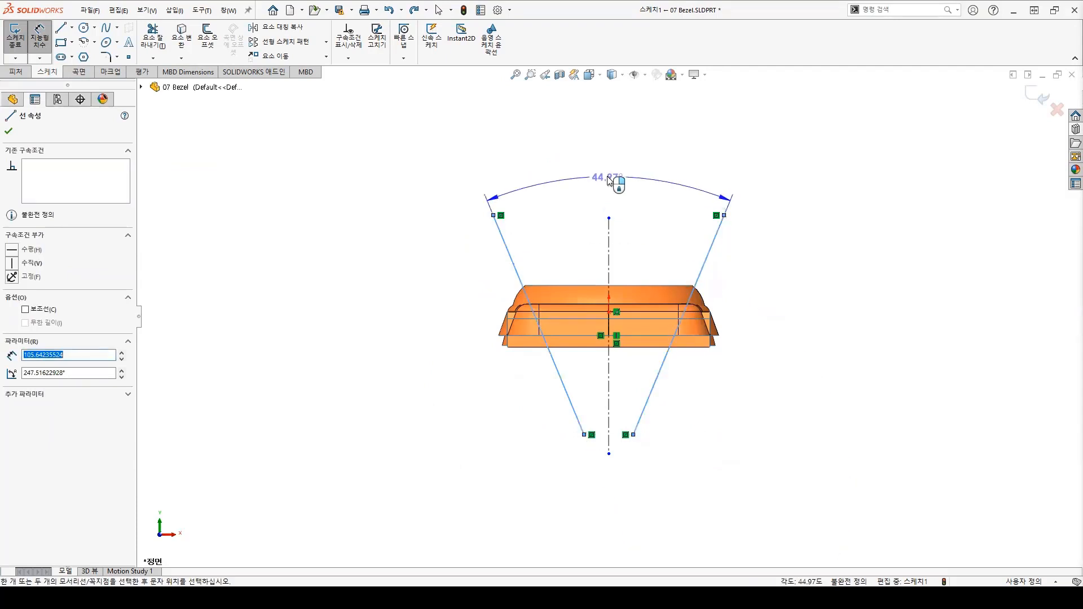
{"action": "left_click", "coordinate": [612, 180]}
{"action": "type", "text": "6"}
{"action": "key", "text": "Return"}
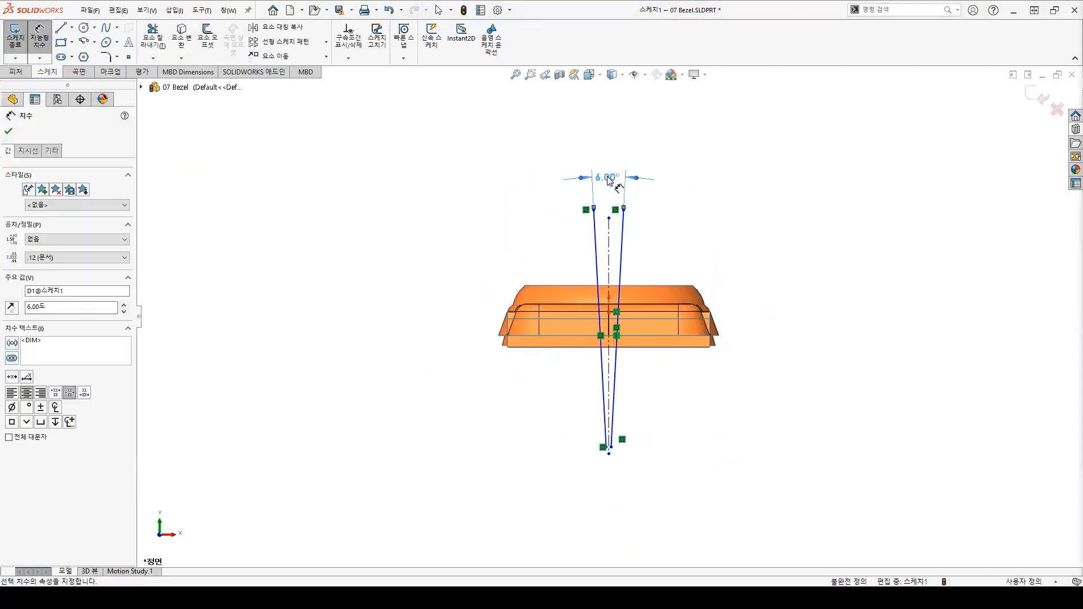
Spread the mirrored slanted lines apart so they cross the body about 64 mm from each other at its lower edge.
{"action": "right_click", "coordinate": [732, 282]}
{"action": "left_click", "coordinate": [768, 317]}
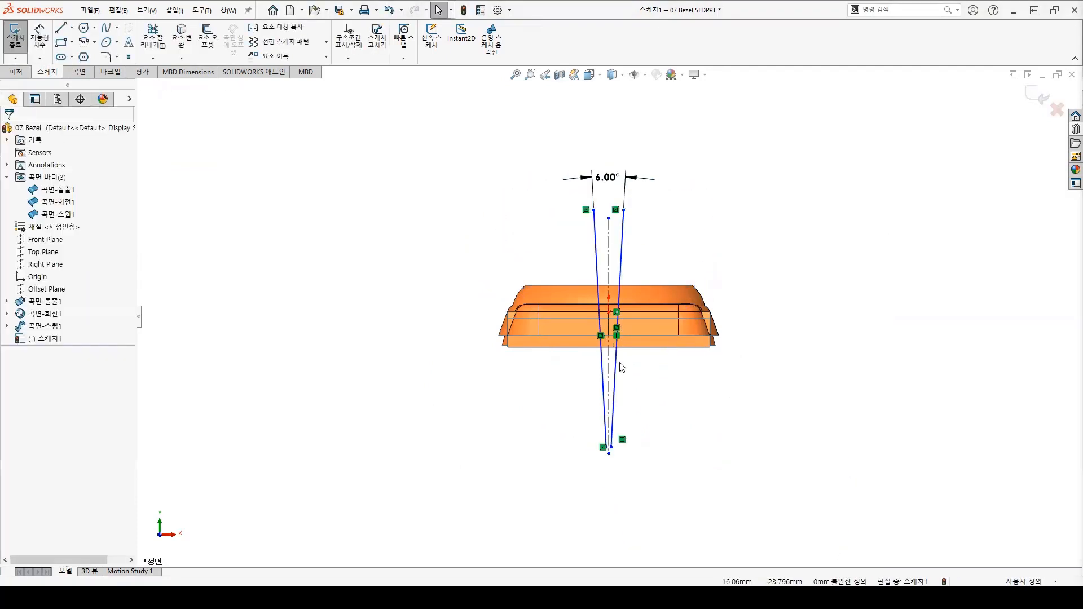
{"action": "left_click_drag", "start_coordinate": [616, 360], "coordinate": [681, 350]}
{"action": "left_click", "coordinate": [827, 418]}
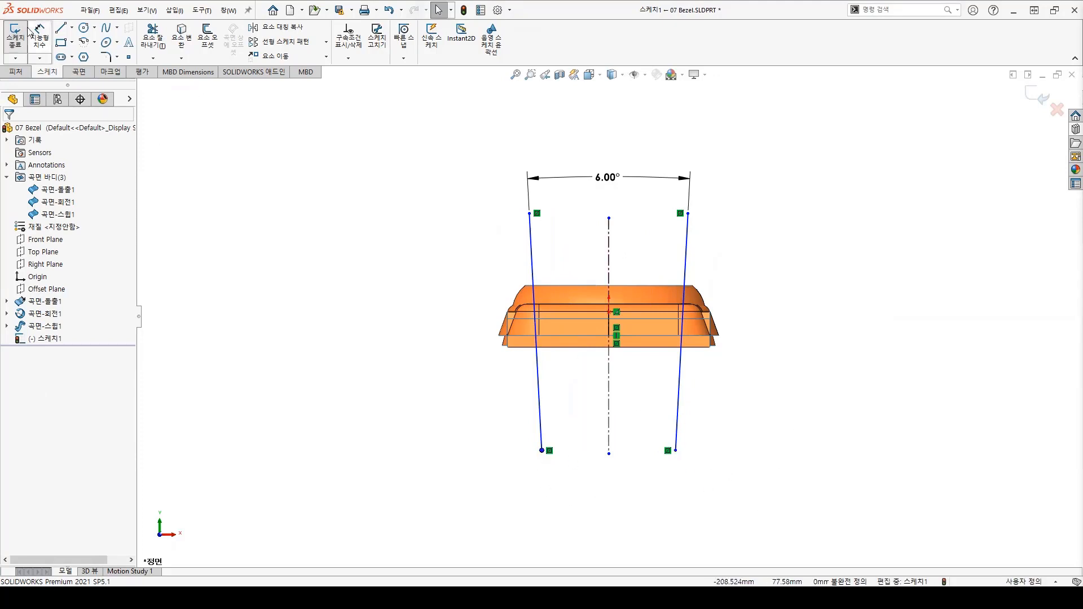
Draw a horizontal centerline about 64 mm long along the body's lower edge, connecting the two slanted lines.
{"action": "left_click", "coordinate": [72, 27]}
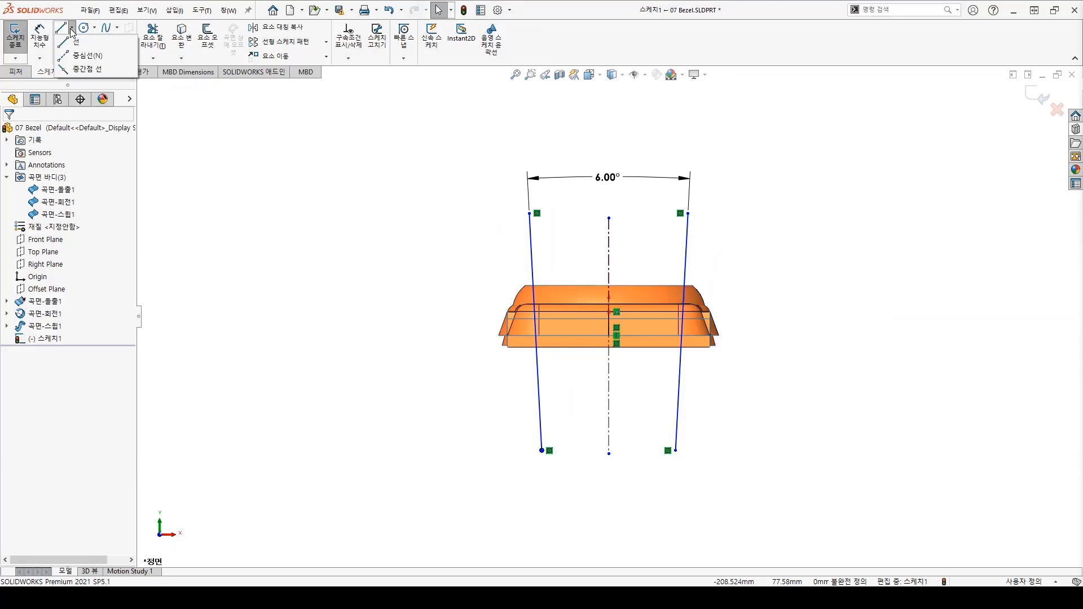
{"action": "left_click", "coordinate": [76, 56]}
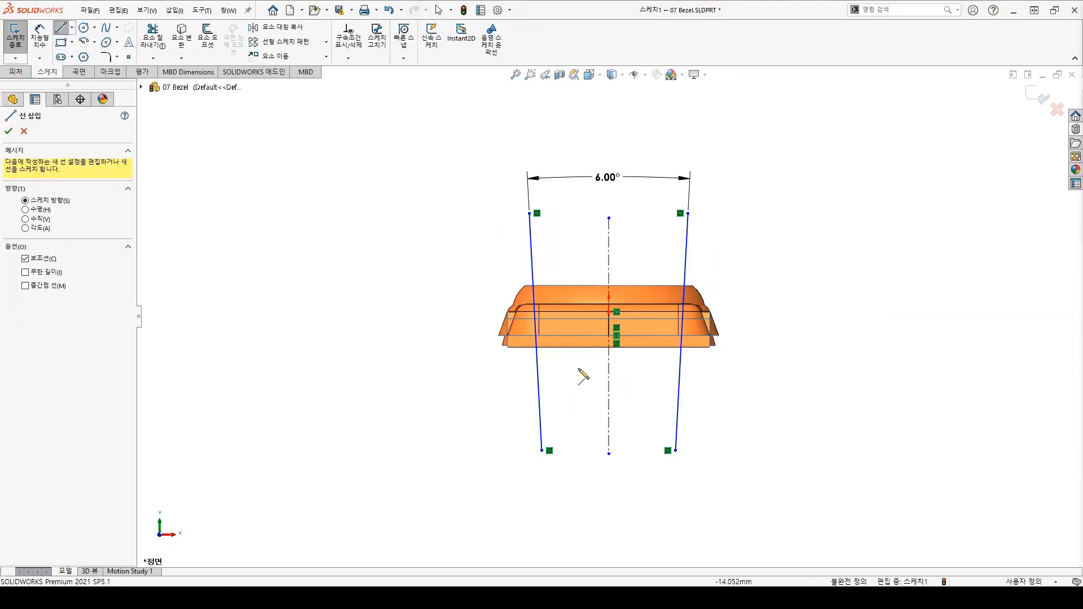
{"action": "scroll", "coordinate": [635, 372], "scroll_direction": "down", "scroll_amount": 4}
{"action": "scroll", "coordinate": [601, 365], "scroll_direction": "down", "scroll_amount": 2}
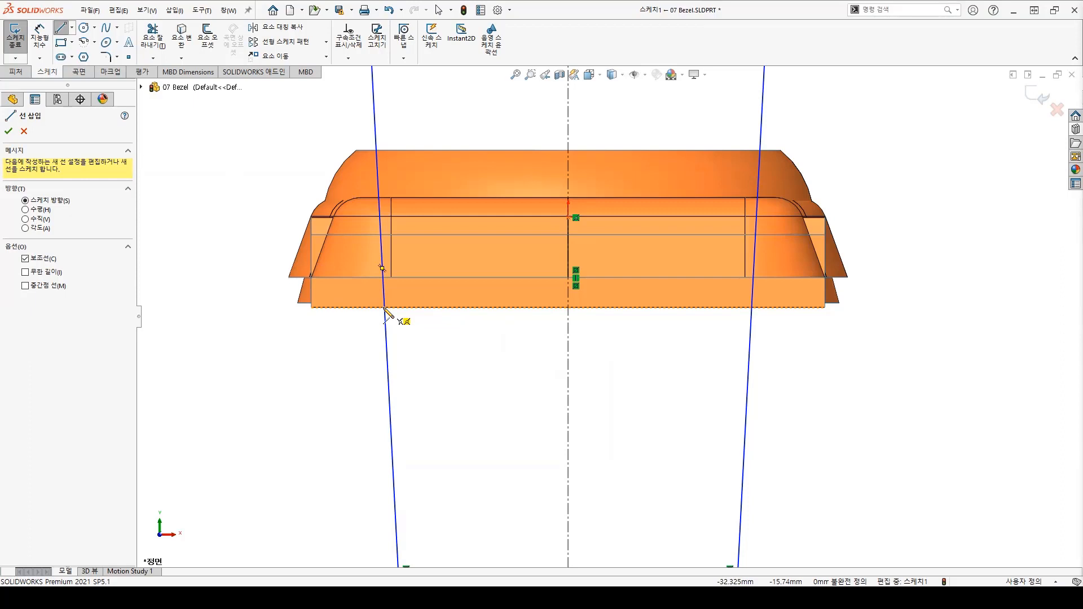
{"action": "left_click", "coordinate": [386, 308]}
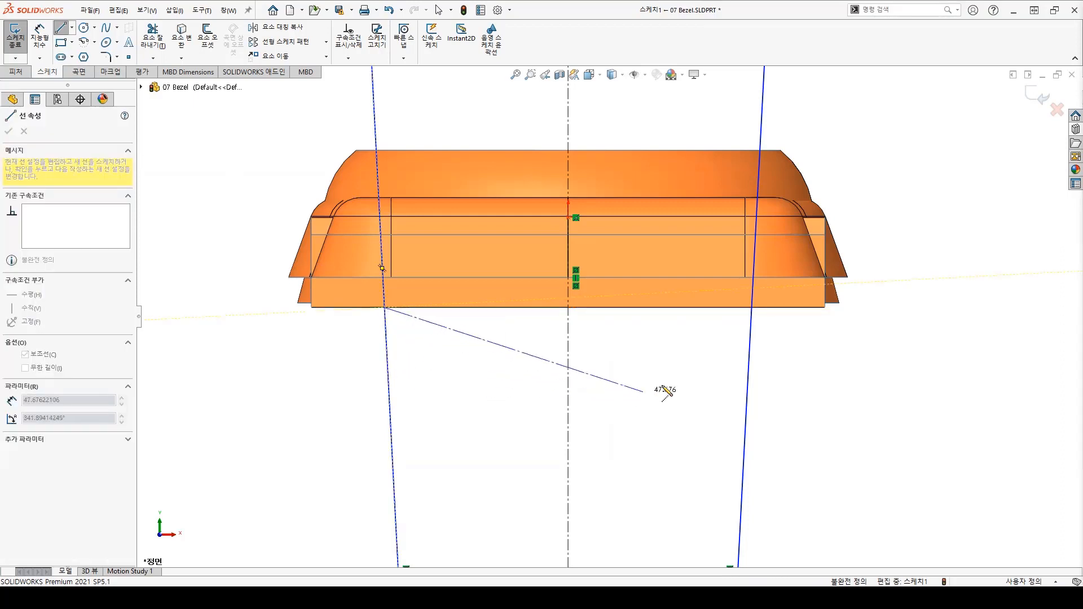
{"action": "left_click", "coordinate": [753, 308]}
{"action": "key", "text": "Escape"}
{"action": "key", "text": "Escape"}
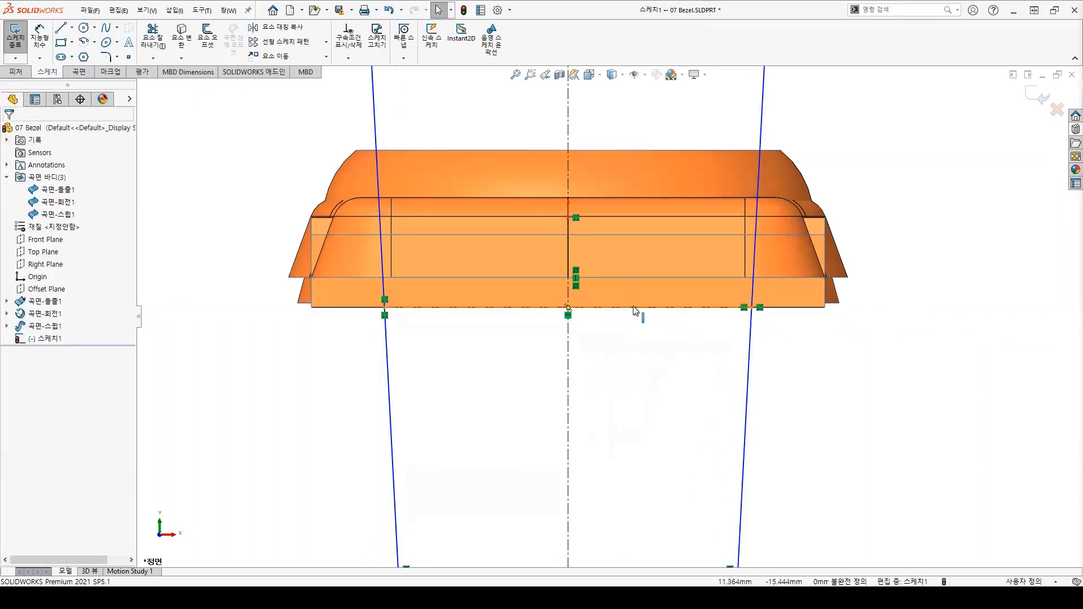
Dimension the horizontal centerline between the slanted lines as 65 mm.
{"action": "left_click", "coordinate": [39, 36]}
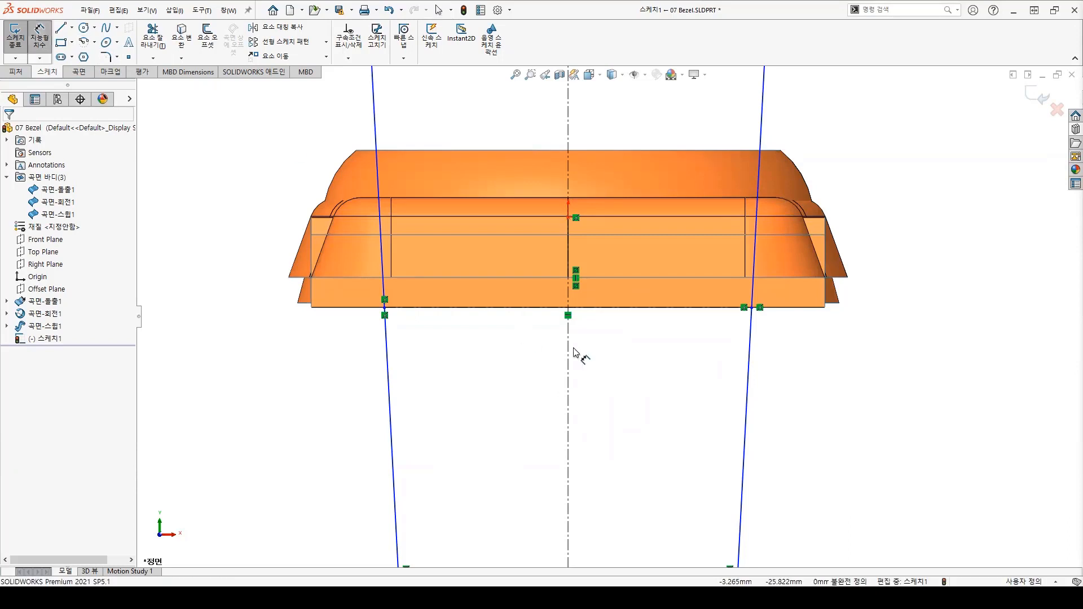
{"action": "left_click", "coordinate": [601, 308]}
{"action": "left_click", "coordinate": [597, 451]}
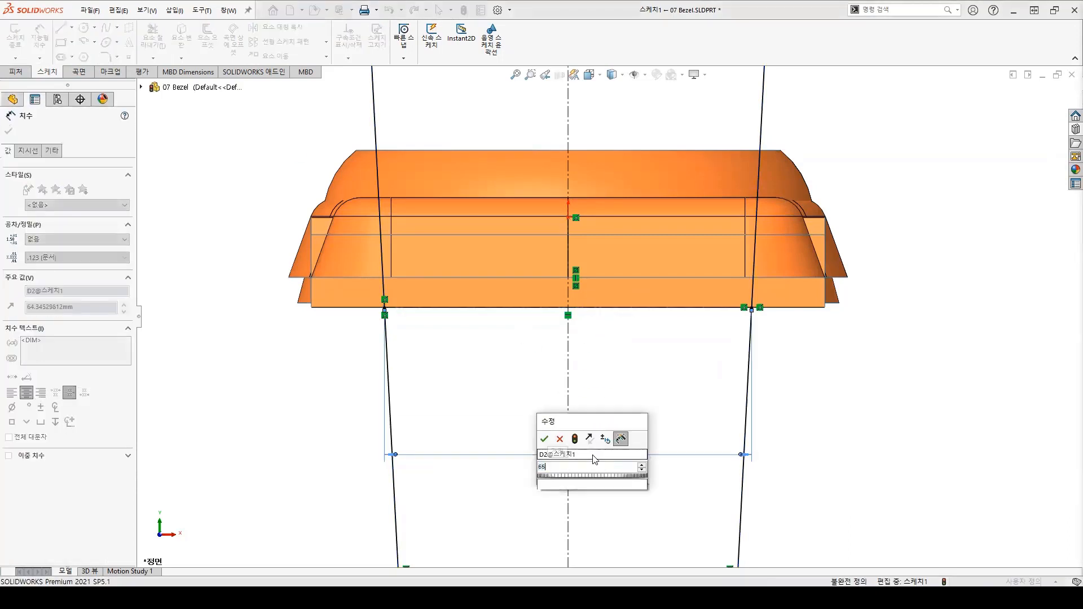
{"action": "type", "text": "65"}
{"action": "key", "text": "Return"}
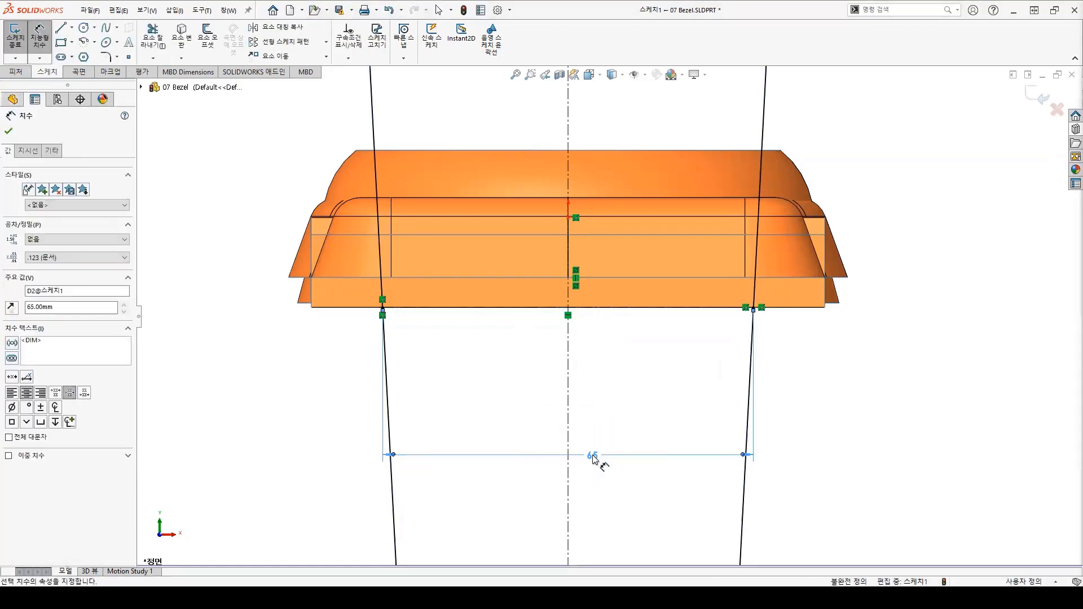
{"action": "key", "text": "f"}
{"action": "left_click", "coordinate": [887, 467]}
{"action": "key", "text": "f"}
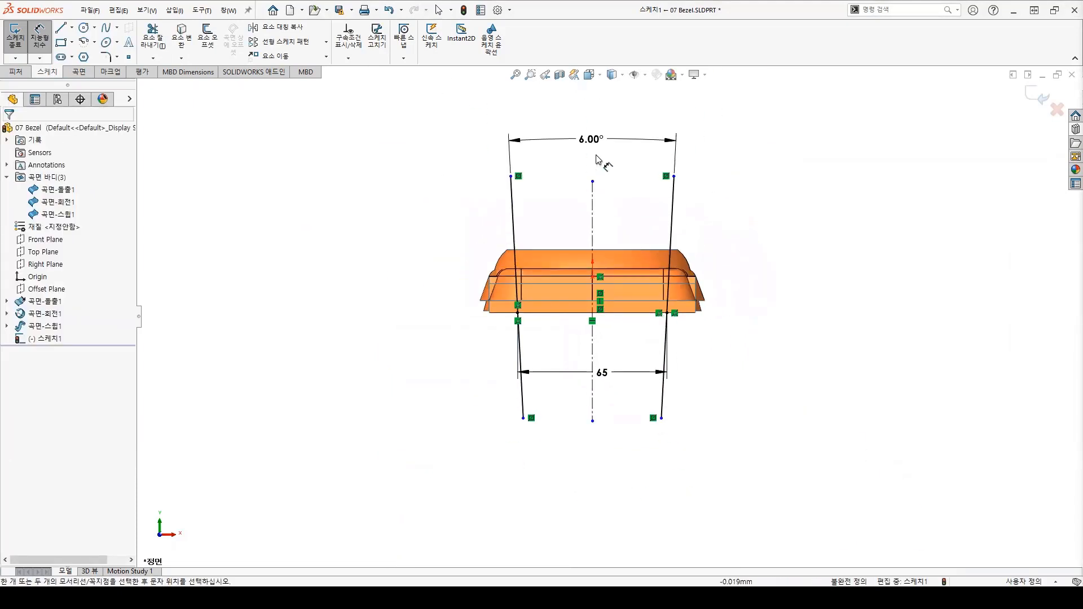
Move the angle dimension of the slanted lines below the body, beneath the horizontal centerline's length dimension.
{"action": "right_click", "coordinate": [824, 265]}
{"action": "left_click", "coordinate": [835, 266]}
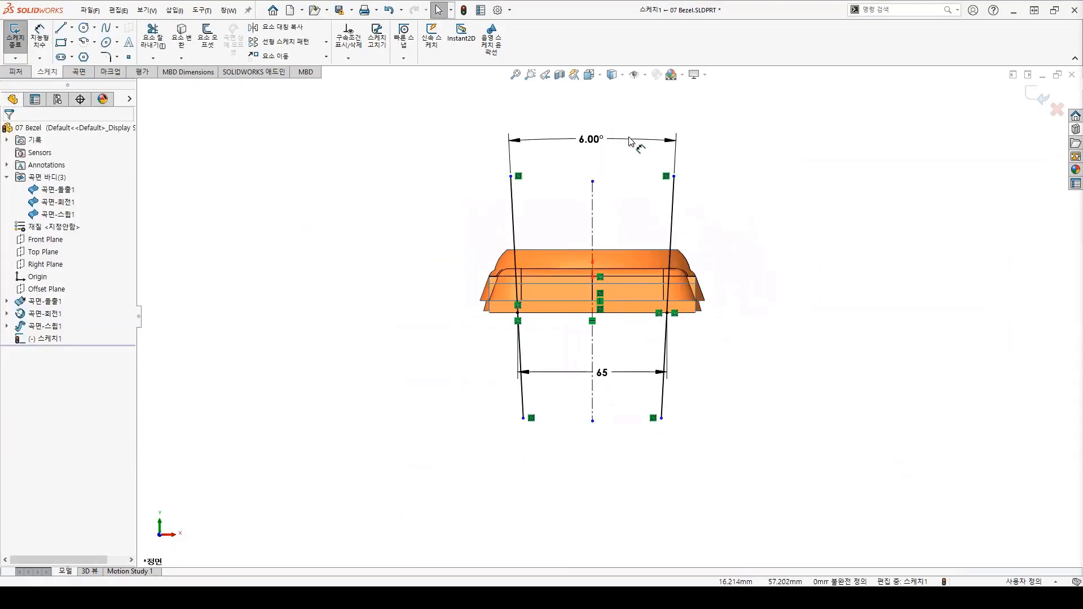
{"action": "mouse_move", "coordinate": [632, 148]}
{"action": "left_mouse_down"}
{"action": "mouse_move", "coordinate": [606, 433]}
{"action": "mouse_move", "coordinate": [604, 363]}
{"action": "mouse_move", "coordinate": [547, 341]}
{"action": "mouse_move", "coordinate": [527, 275]}
{"action": "mouse_move", "coordinate": [586, 252]}
{"action": "left_mouse_up"}
{"action": "scroll", "coordinate": [599, 366], "scroll_direction": "up", "scroll_amount": 5}
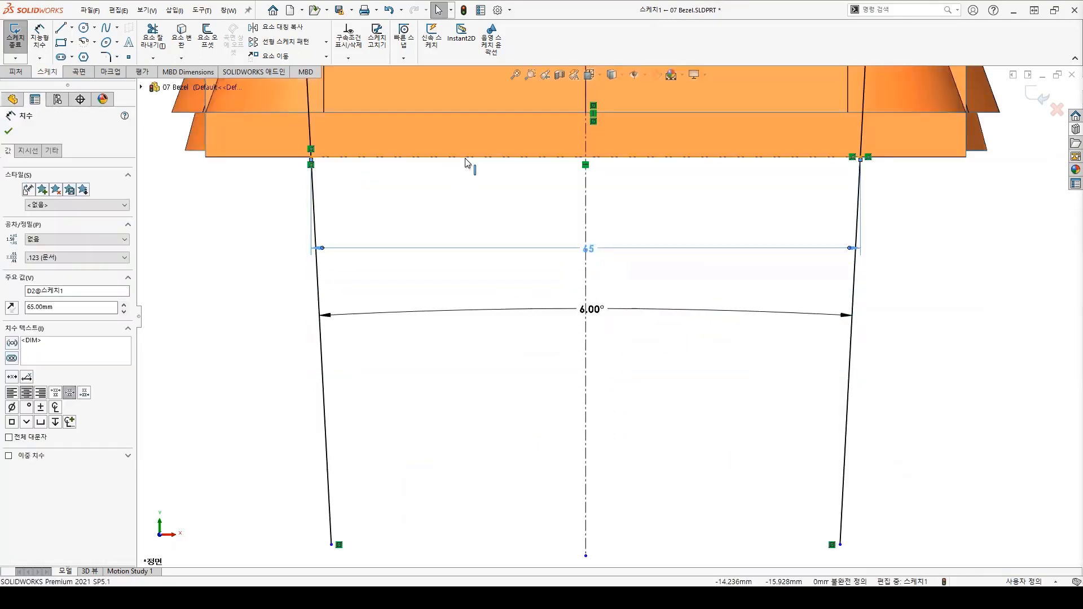
{"action": "left_click", "coordinate": [451, 157]}
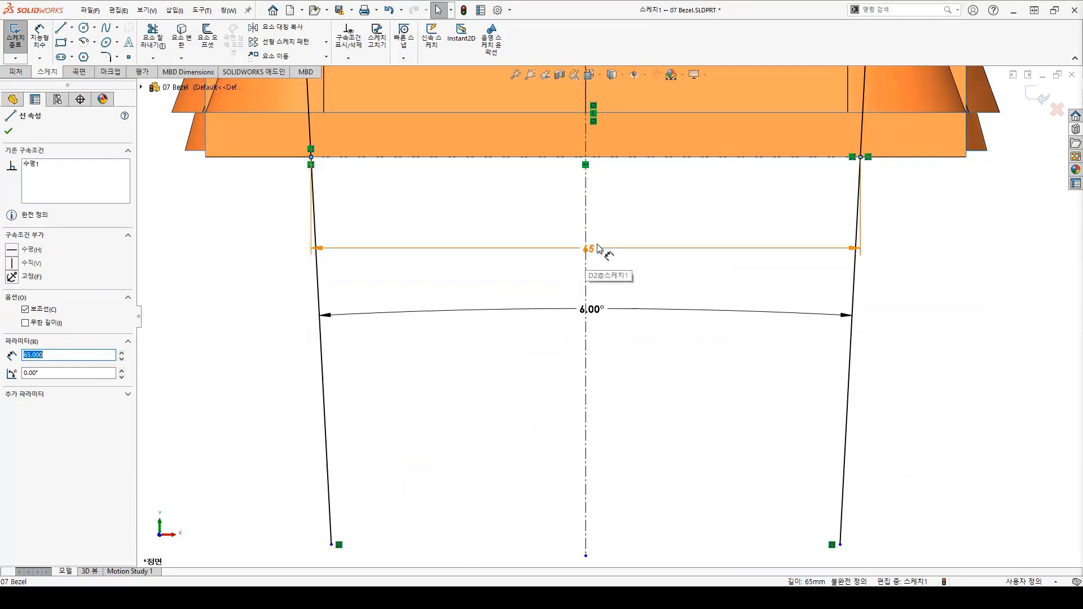
{"action": "left_click", "coordinate": [673, 432]}
{"action": "key", "text": "f"}
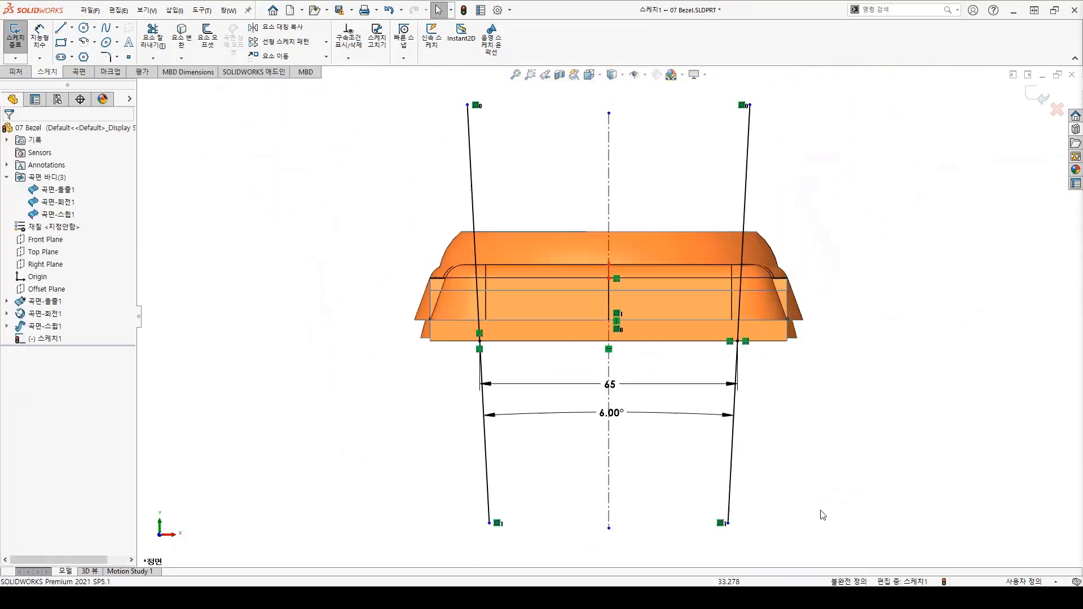
Extrude the two slanted lines as surfaces up to the outer corner vertex of the flat extruded surface.
{"action": "mouse_move", "coordinate": [822, 512]}
{"action": "middle_mouse_down"}
{"action": "mouse_move", "coordinate": [866, 445]}
{"action": "mouse_move", "coordinate": [838, 502]}
{"action": "middle_mouse_up"}
{"action": "scroll", "coordinate": [613, 311], "scroll_direction": "up", "scroll_amount": 5}
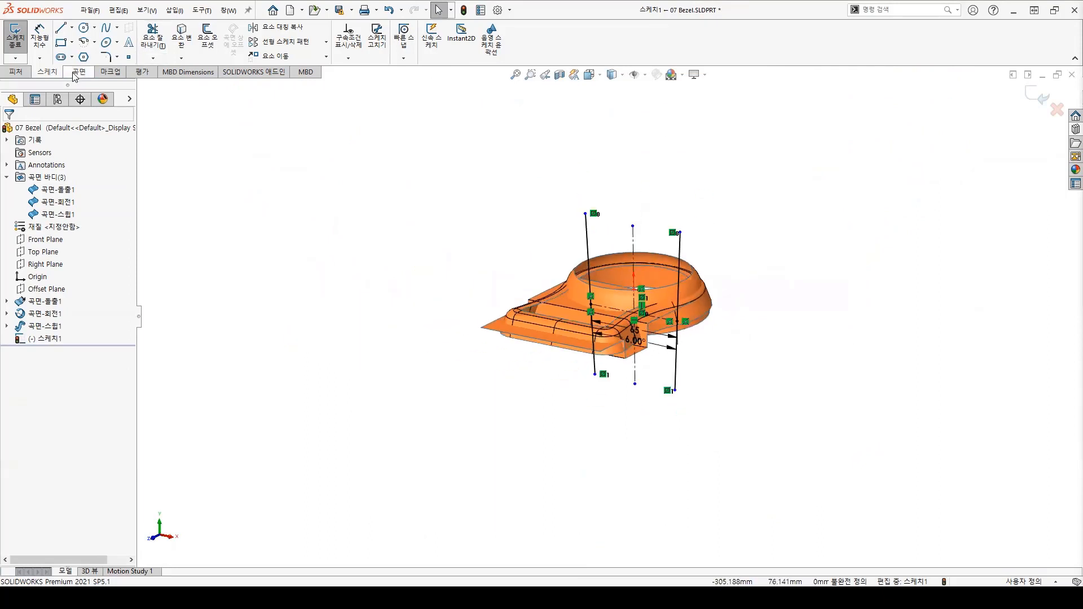
{"action": "left_click", "coordinate": [79, 72]}
{"action": "left_click", "coordinate": [12, 37]}
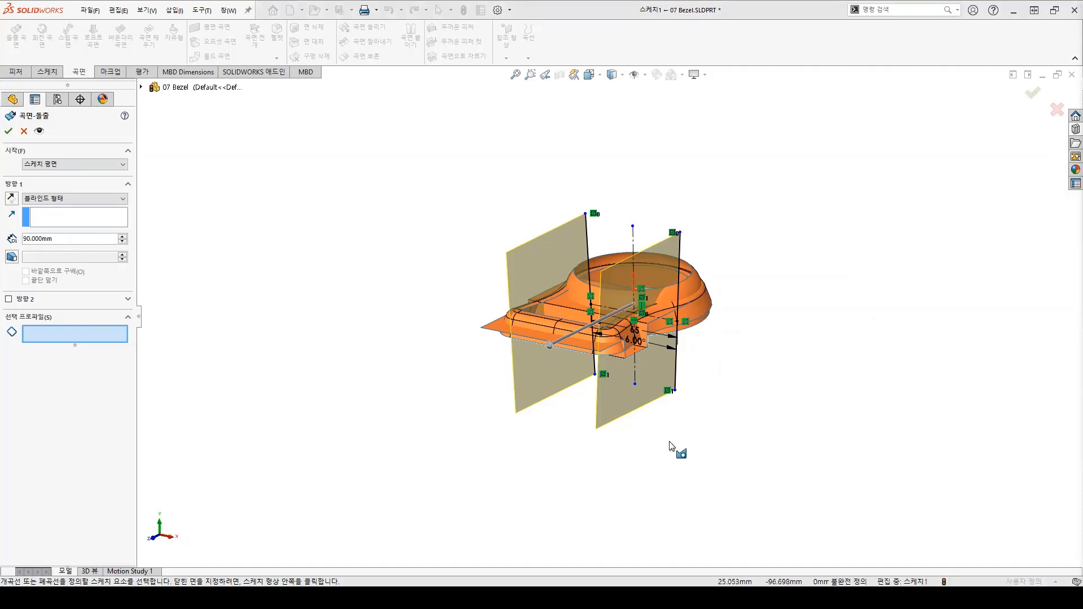
{"action": "middle_click_drag", "start_coordinate": [677, 447], "coordinate": [655, 500]}
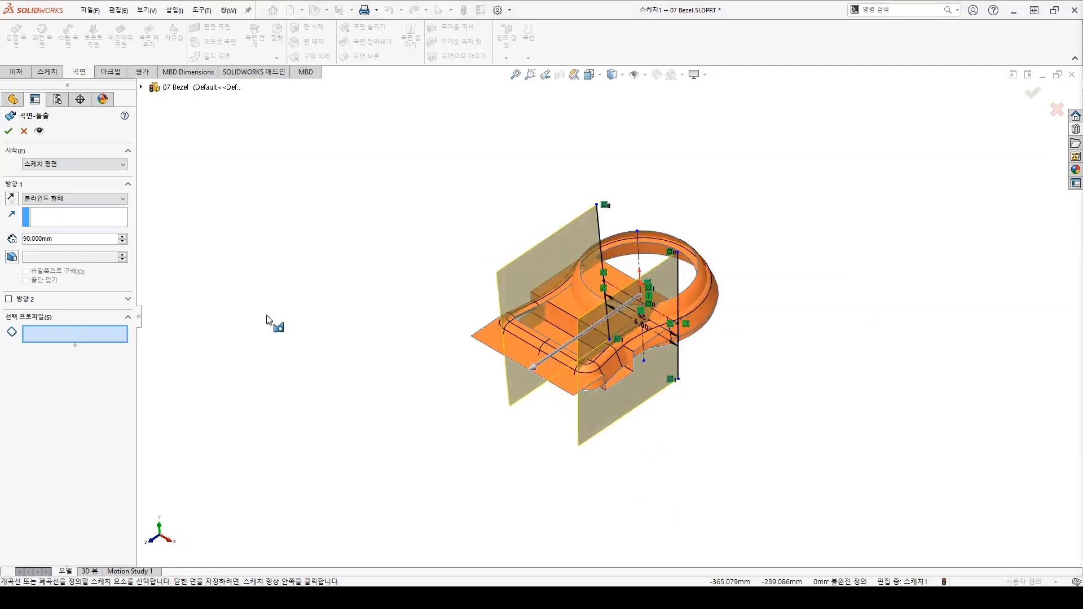
{"action": "left_click", "coordinate": [112, 199]}
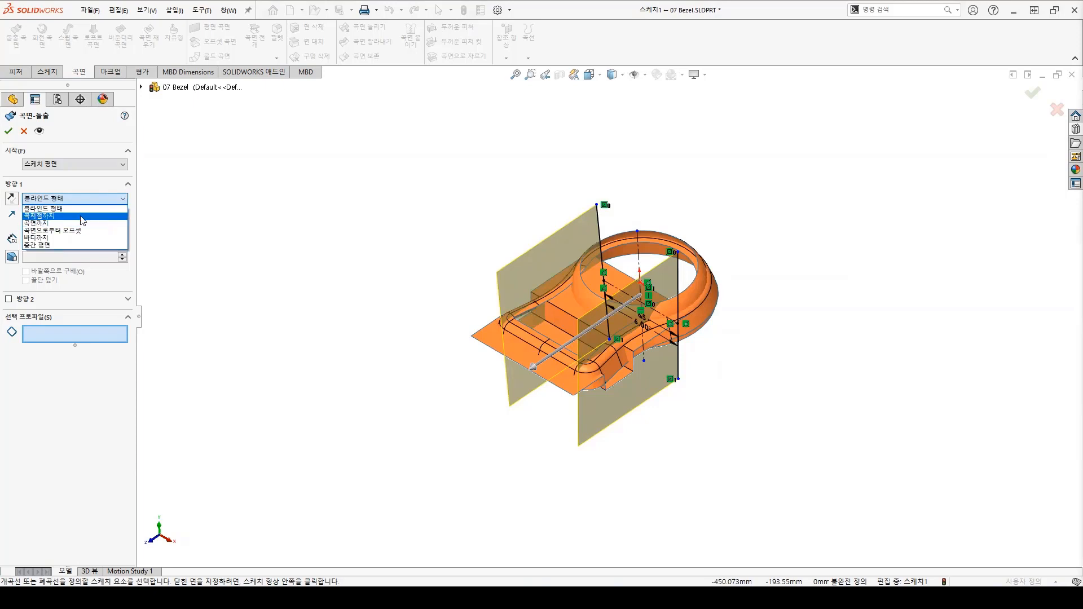
{"action": "left_click", "coordinate": [82, 216]}
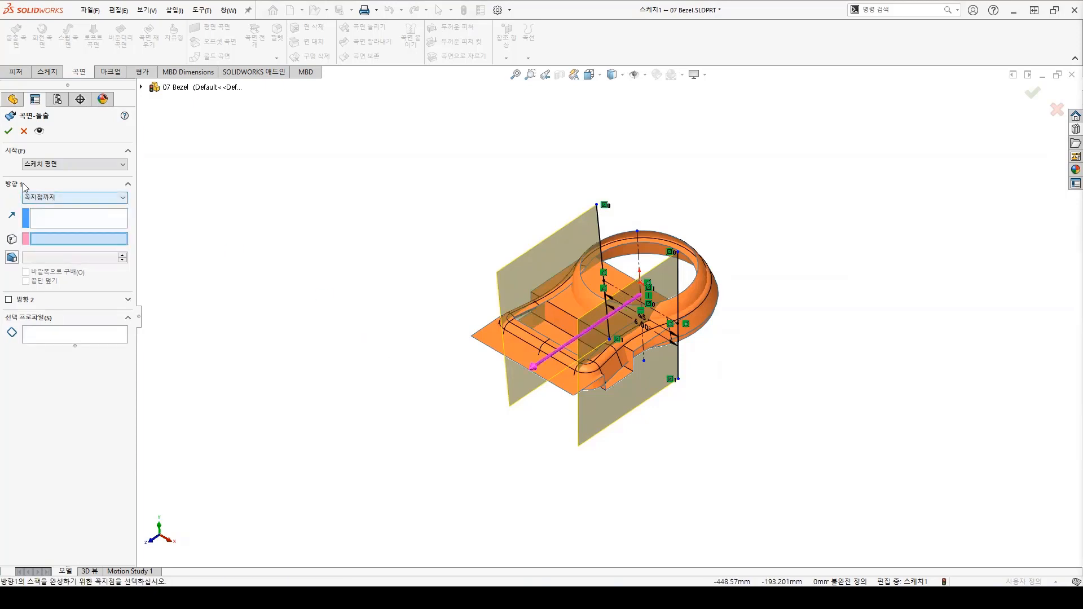
{"action": "scroll", "coordinate": [477, 398], "scroll_direction": "down", "scroll_amount": 3}
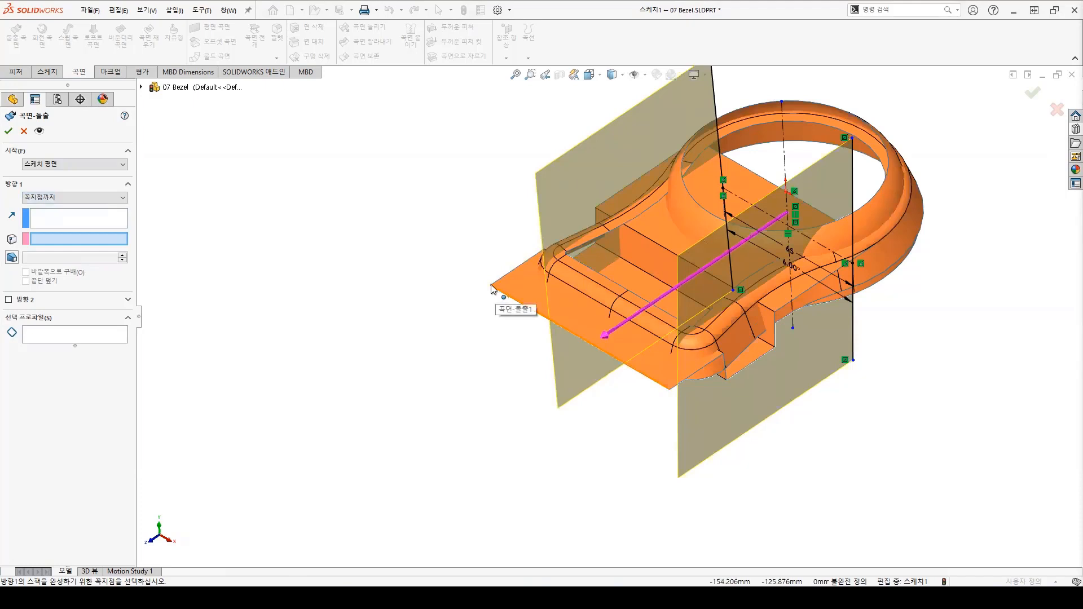
{"action": "left_click", "coordinate": [491, 285]}
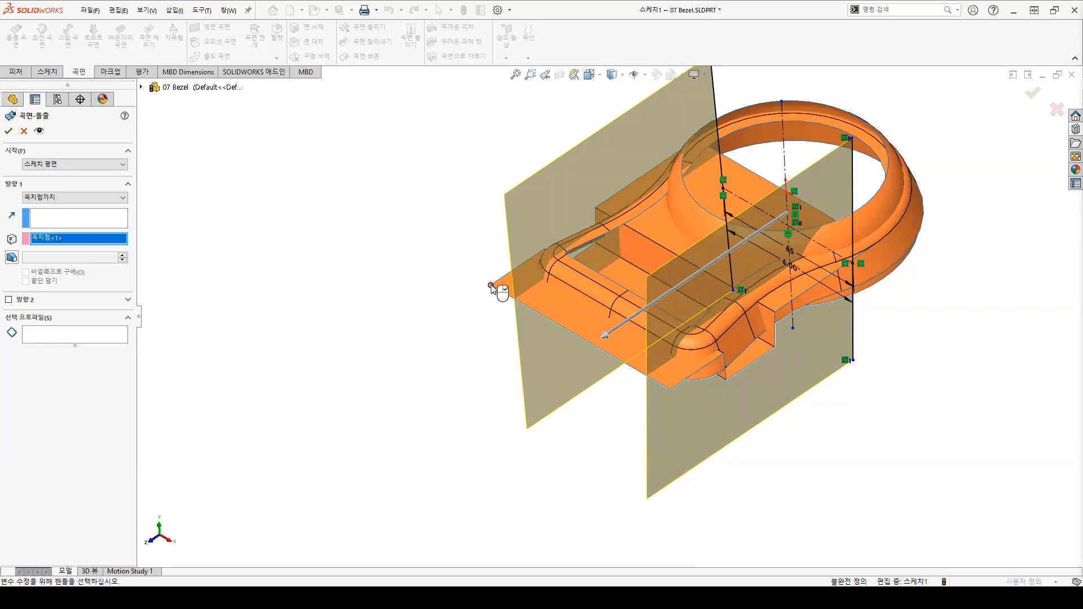
{"action": "left_click", "coordinate": [8, 134]}
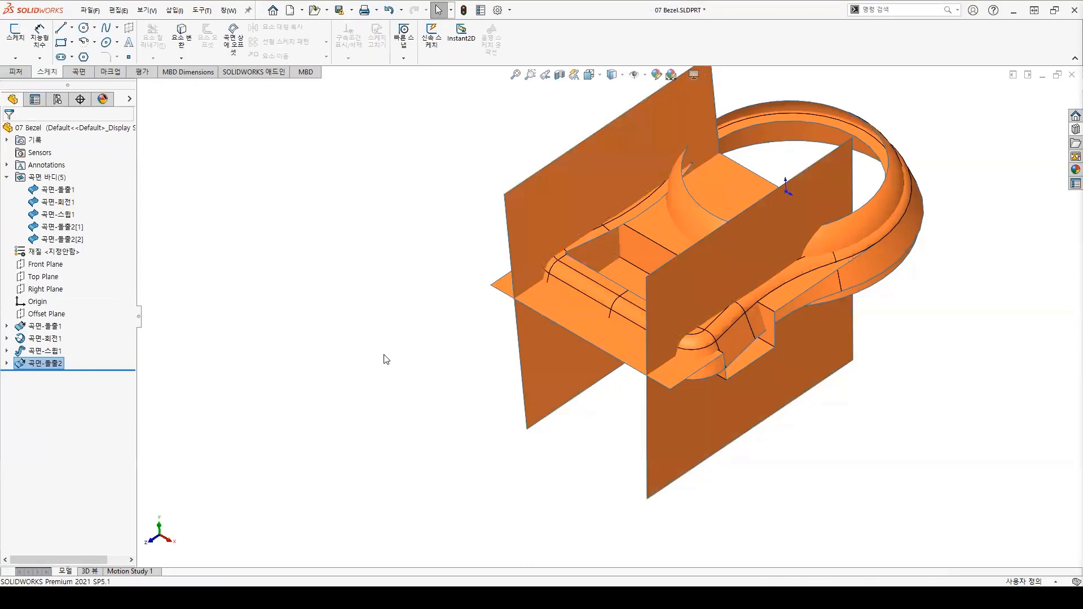
Highlight each of the two new extruded side surfaces and examine where they cut through the bezel surfaces.
{"action": "left_click", "coordinate": [384, 354]}
{"action": "scroll", "coordinate": [383, 355], "scroll_direction": "up", "scroll_amount": 2}
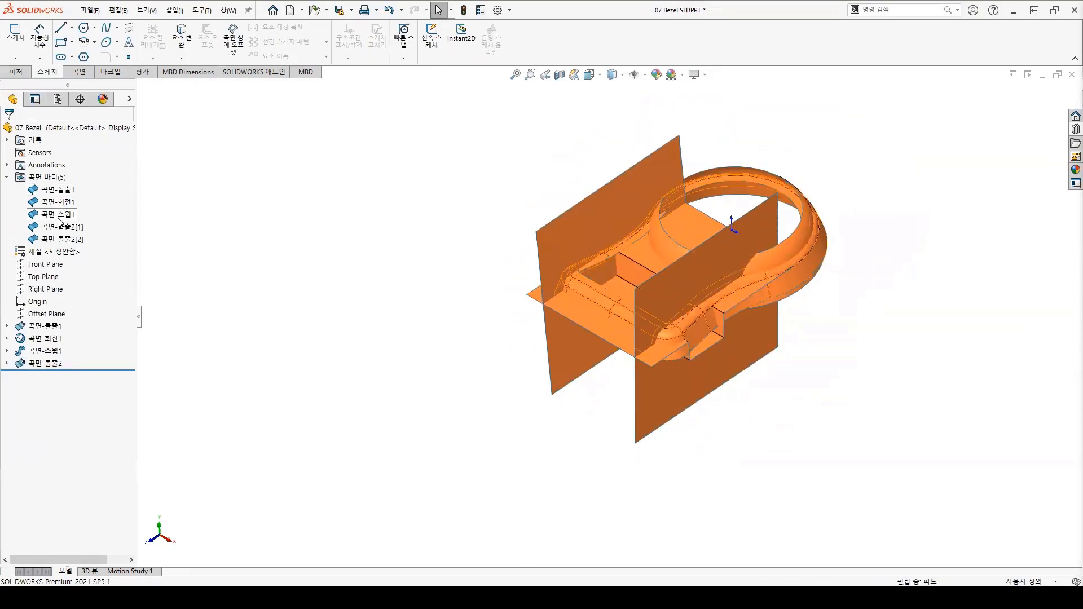
{"action": "left_click", "coordinate": [548, 225]}
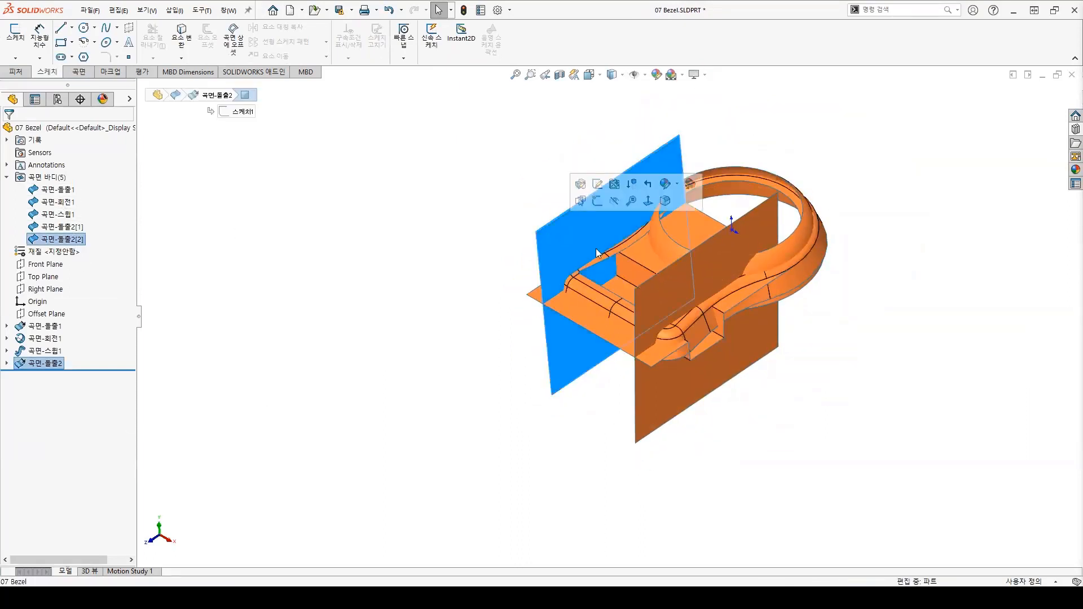
{"action": "left_click", "coordinate": [743, 259]}
{"action": "left_click", "coordinate": [364, 370]}
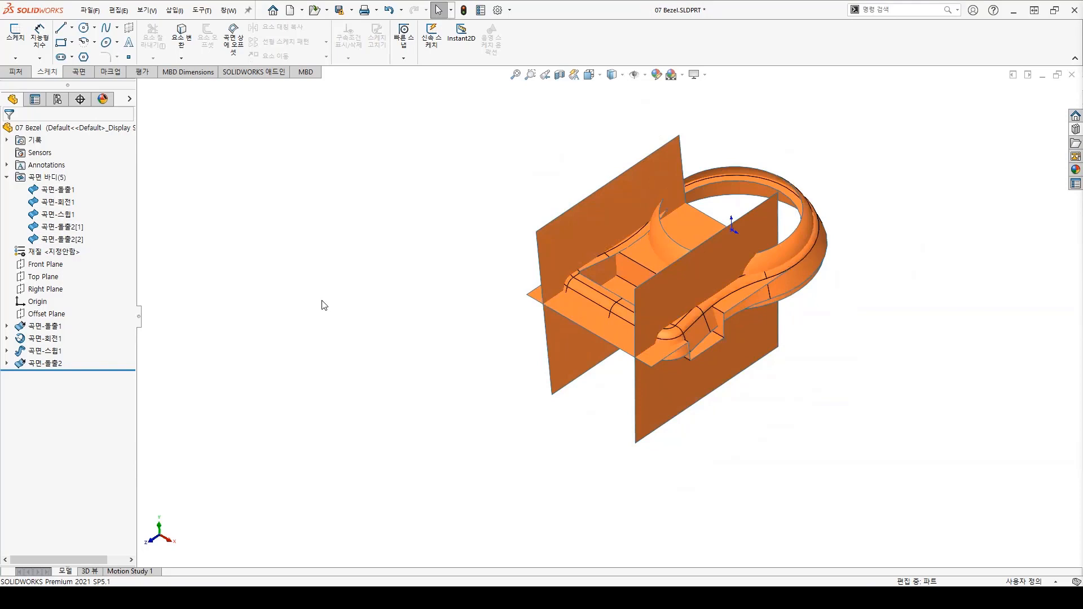
{"action": "middle_click_drag", "start_coordinate": [848, 333], "coordinate": [839, 256]}
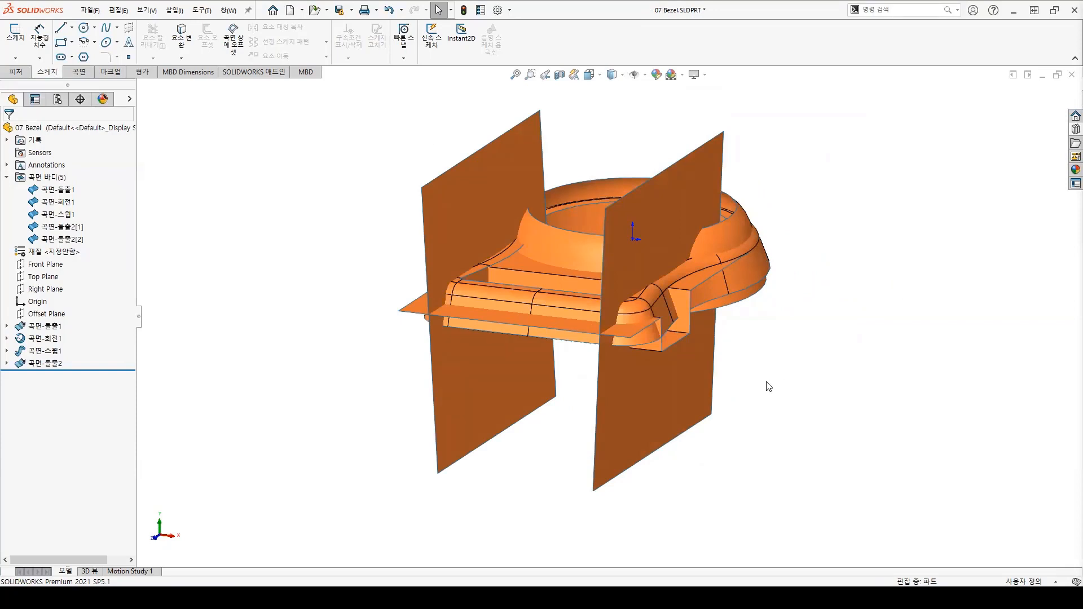
{"action": "left_click", "coordinate": [78, 71]}
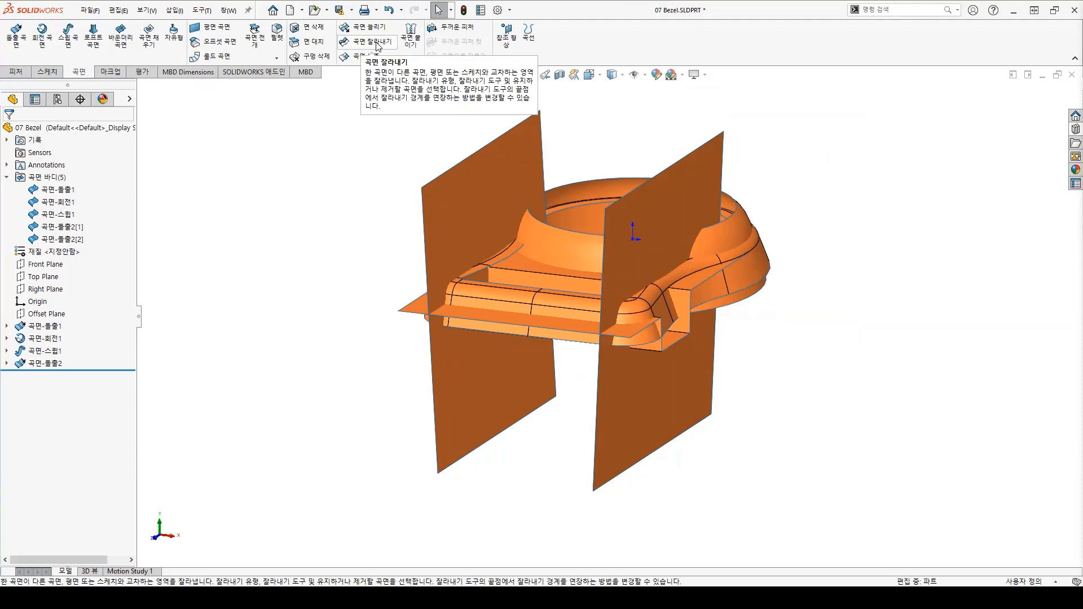
{"action": "left_click", "coordinate": [377, 46]}
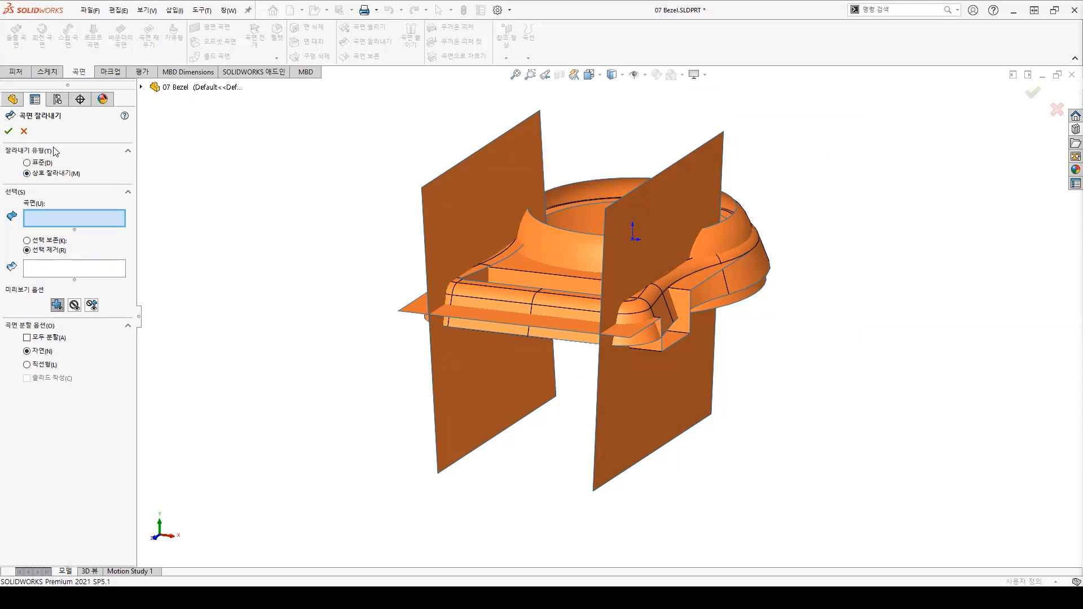
{"action": "left_click", "coordinate": [23, 132]}
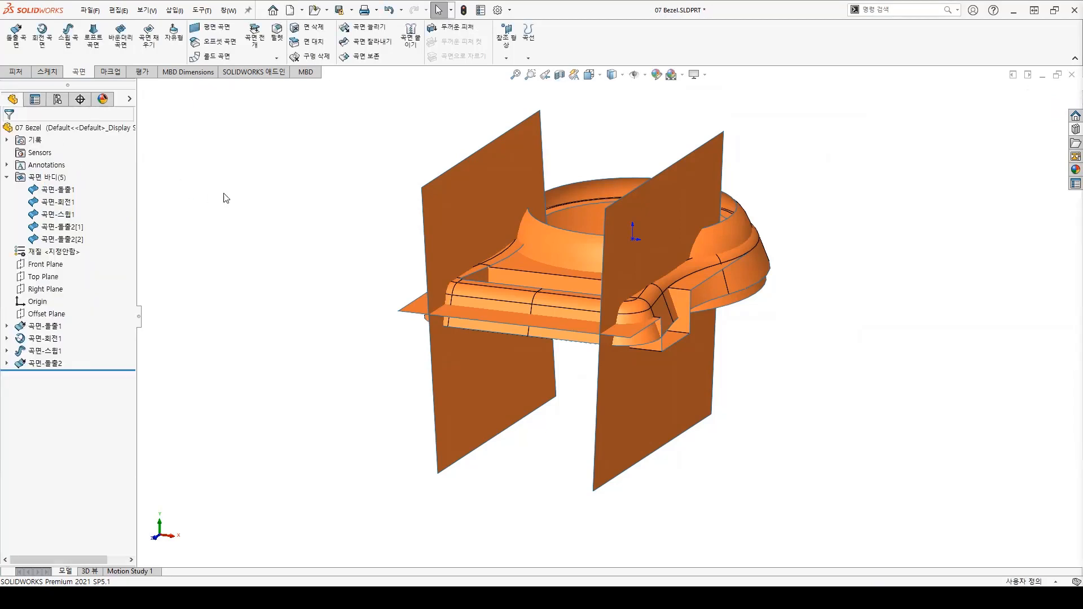
Set up a mutual Trim Surface with all five surface bodies as trimming surfaces, ready for picking the pieces to remove.
{"action": "middle_click_drag", "start_coordinate": [392, 312], "coordinate": [372, 317]}
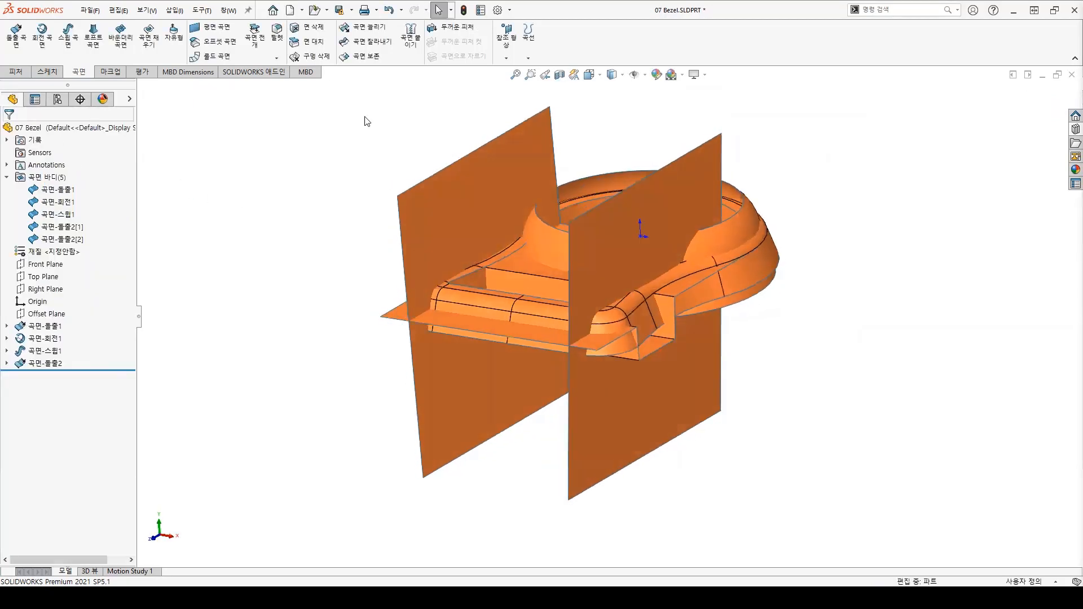
{"action": "left_click", "coordinate": [368, 44]}
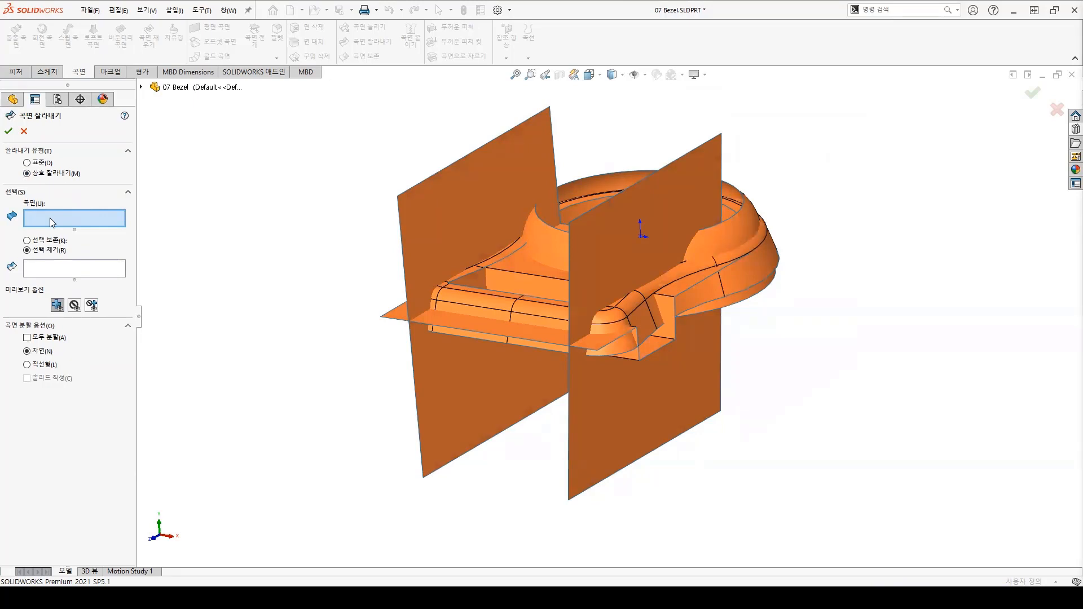
{"action": "scroll", "coordinate": [426, 305], "scroll_direction": "up", "scroll_amount": 3}
{"action": "middle_click_drag", "start_coordinate": [426, 304], "coordinate": [614, 449]}
{"action": "left_click_drag", "start_coordinate": [801, 490], "coordinate": [382, 142]}
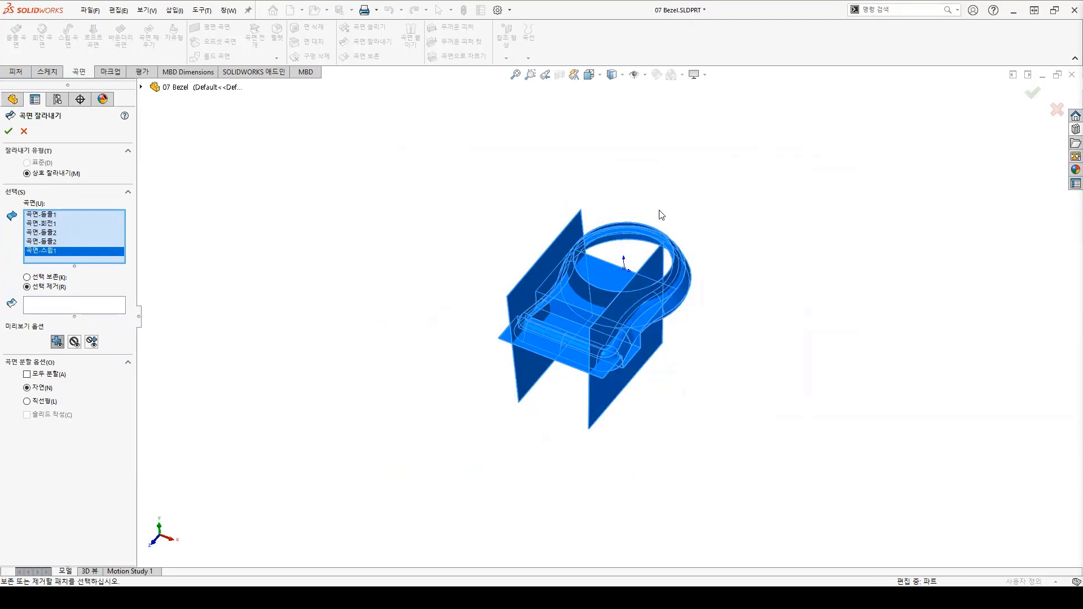
{"action": "scroll", "coordinate": [663, 213], "scroll_direction": "down", "scroll_amount": 3}
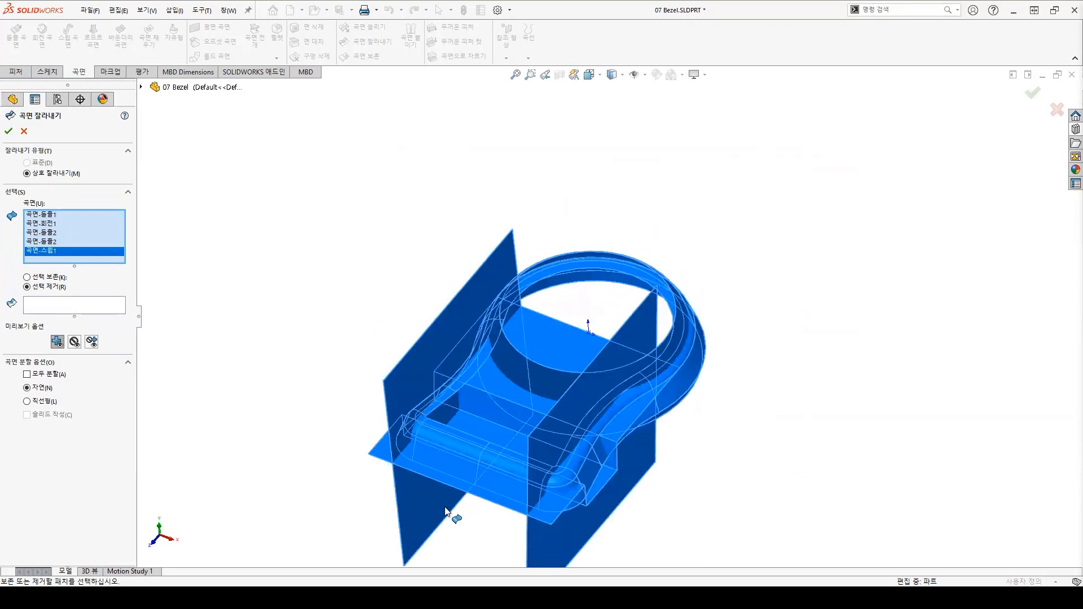
{"action": "left_click", "coordinate": [111, 310]}
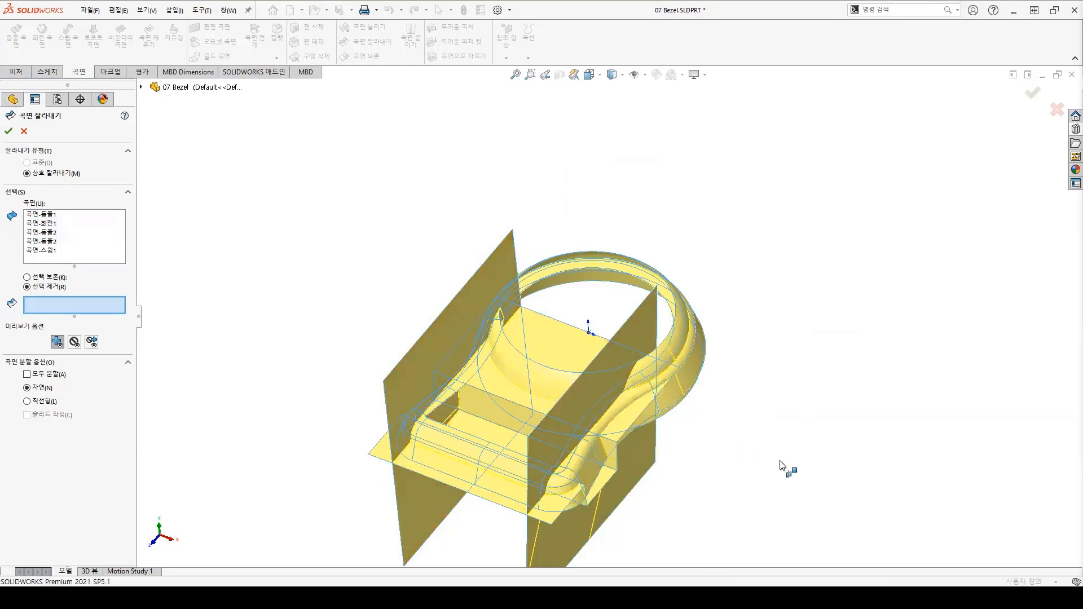
Cancel the mutual trim of all five surface bodies.
{"action": "left_click", "coordinate": [25, 132]}
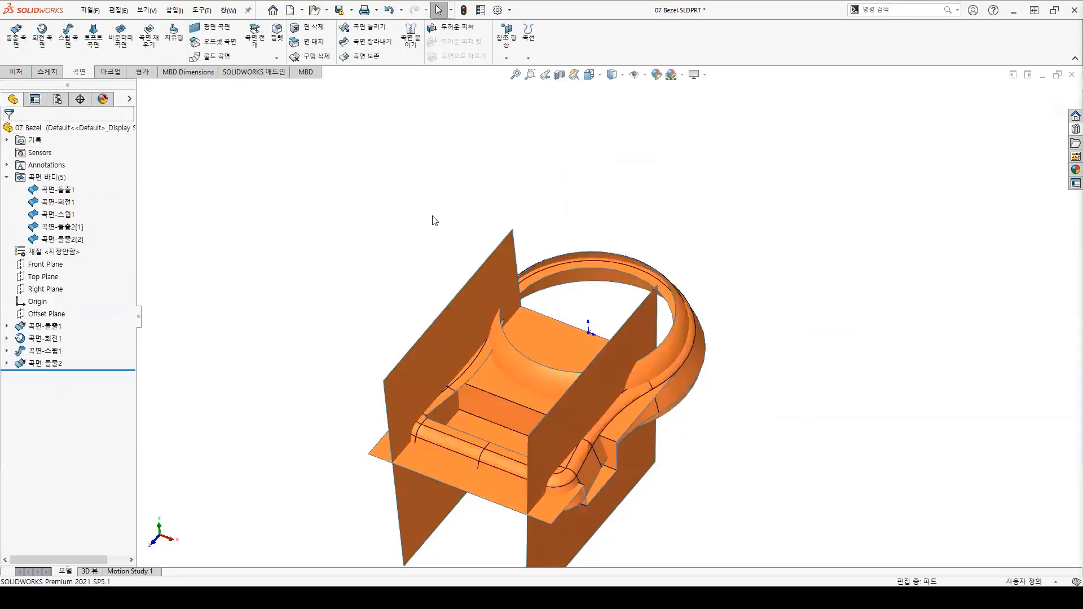
{"action": "middle_click_drag", "start_coordinate": [436, 220], "coordinate": [678, 409]}
{"action": "scroll", "coordinate": [568, 389], "scroll_direction": "down", "scroll_amount": 4}
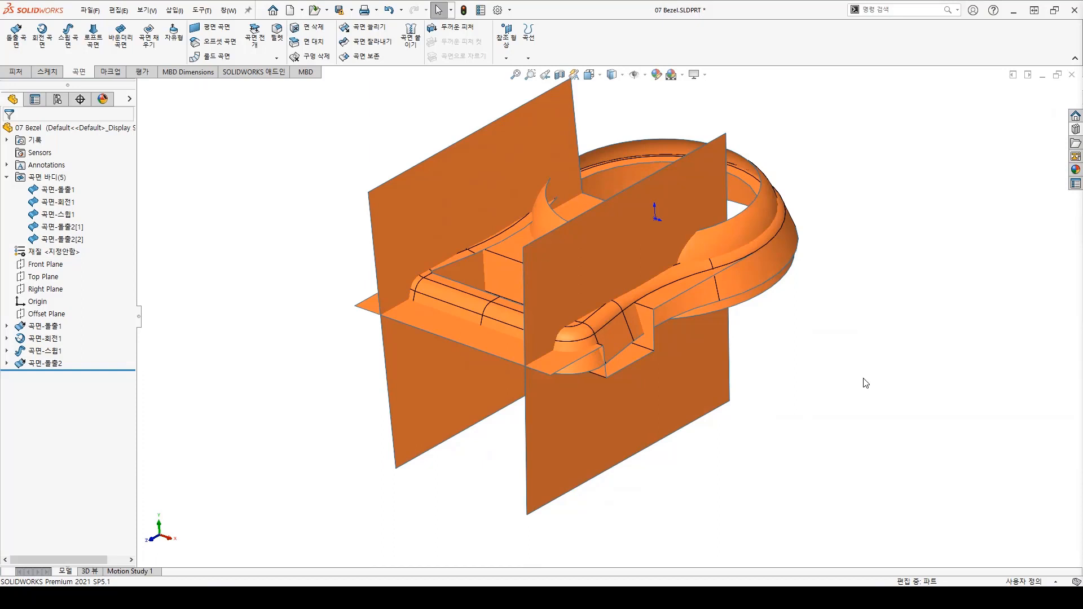
Set up a mutual Trim Surface with the two slanted side surfaces and the stepped extruded surface as trimming surfaces, using the remove selections option.
{"action": "left_click", "coordinate": [387, 50]}
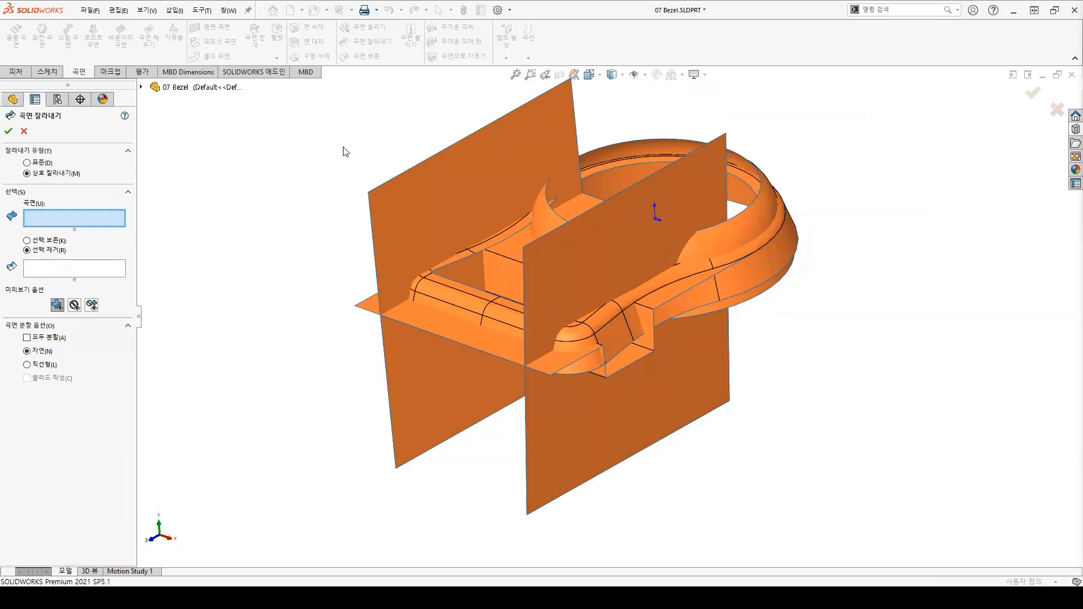
{"action": "scroll", "coordinate": [344, 147], "scroll_direction": "up", "scroll_amount": 1}
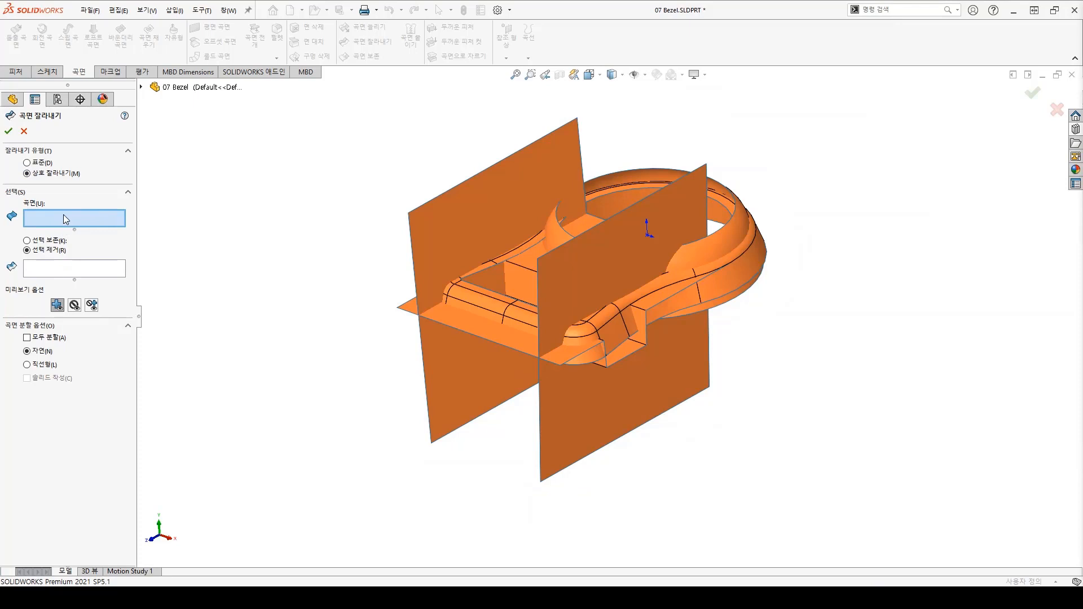
{"action": "mouse_move", "coordinate": [311, 354]}
{"action": "middle_mouse_down"}
{"action": "mouse_move", "coordinate": [337, 343]}
{"action": "mouse_move", "coordinate": [314, 333]}
{"action": "middle_mouse_up"}
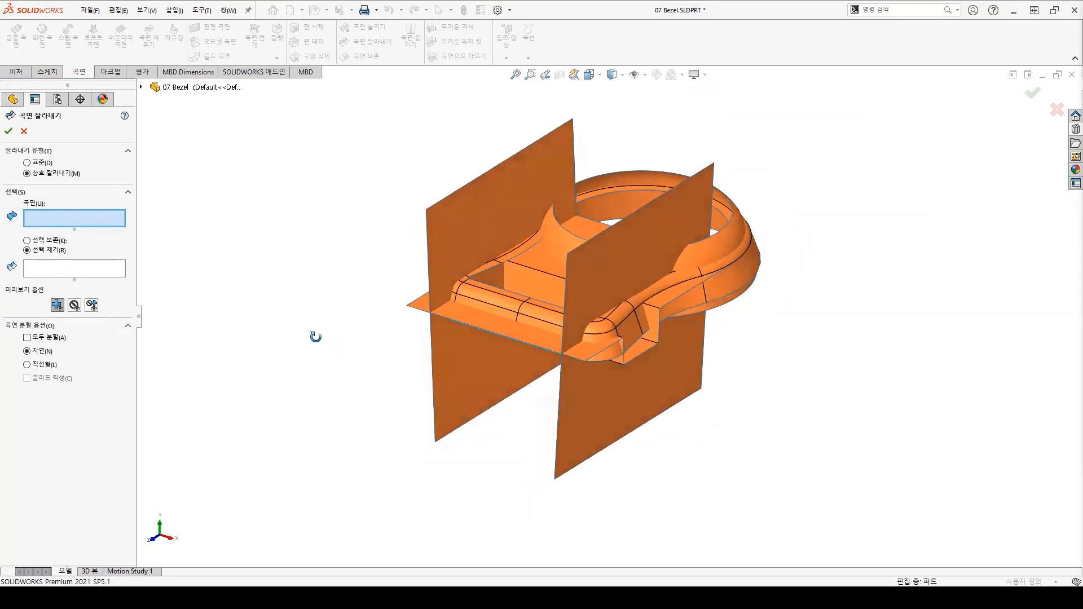
{"action": "left_click", "coordinate": [458, 221]}
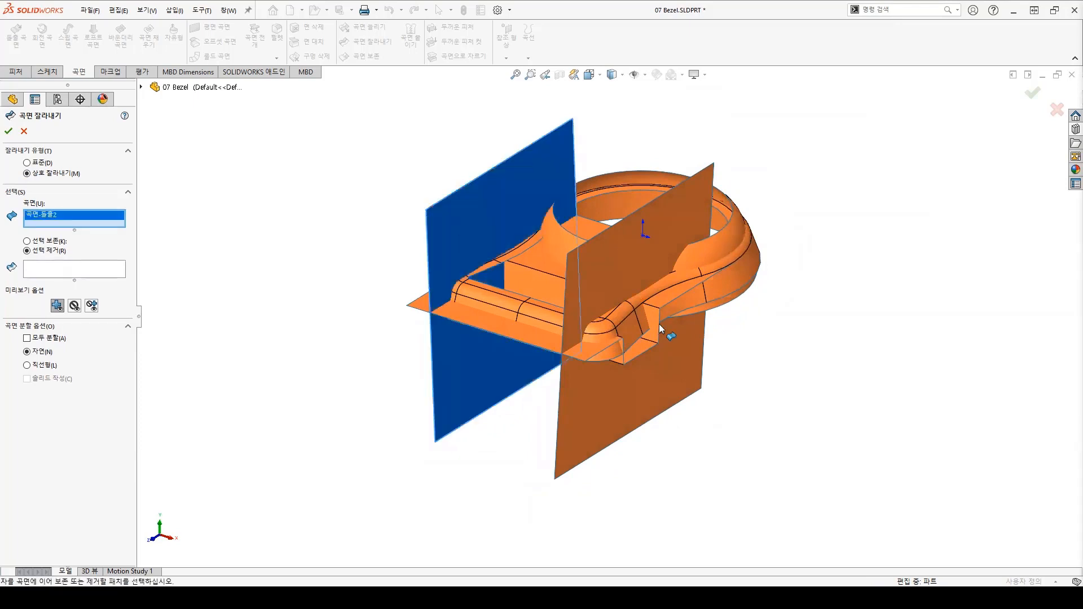
{"action": "left_click", "coordinate": [632, 260]}
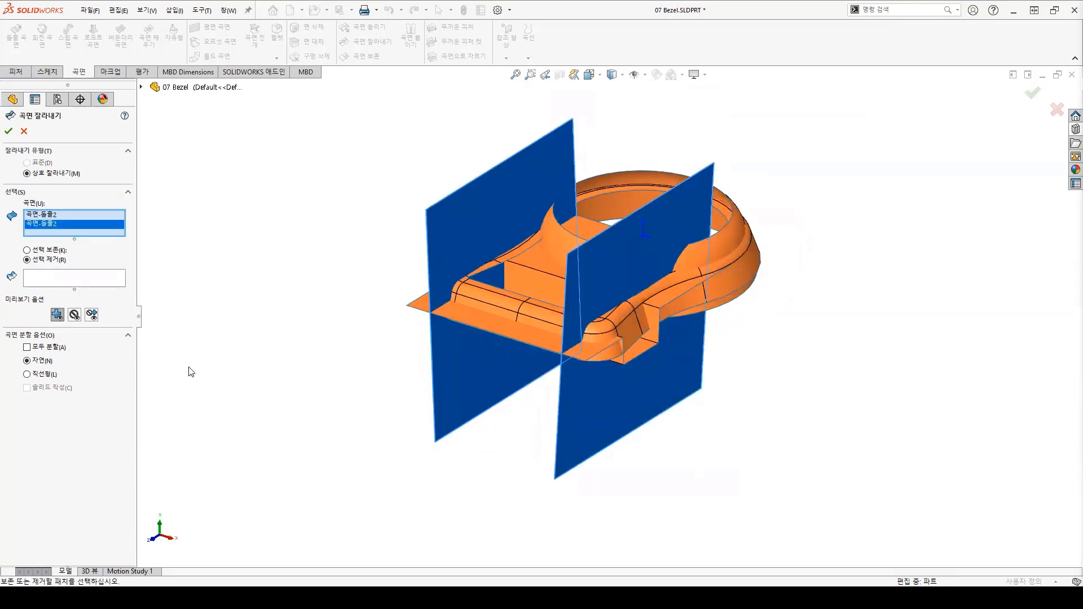
{"action": "left_click", "coordinate": [458, 305]}
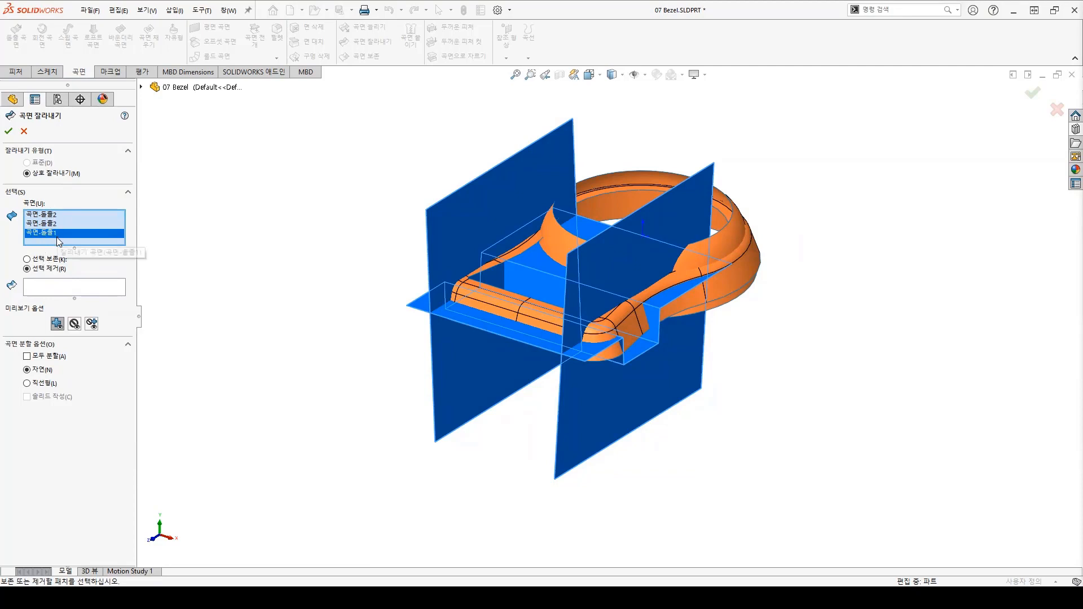
{"action": "left_click", "coordinate": [56, 280]}
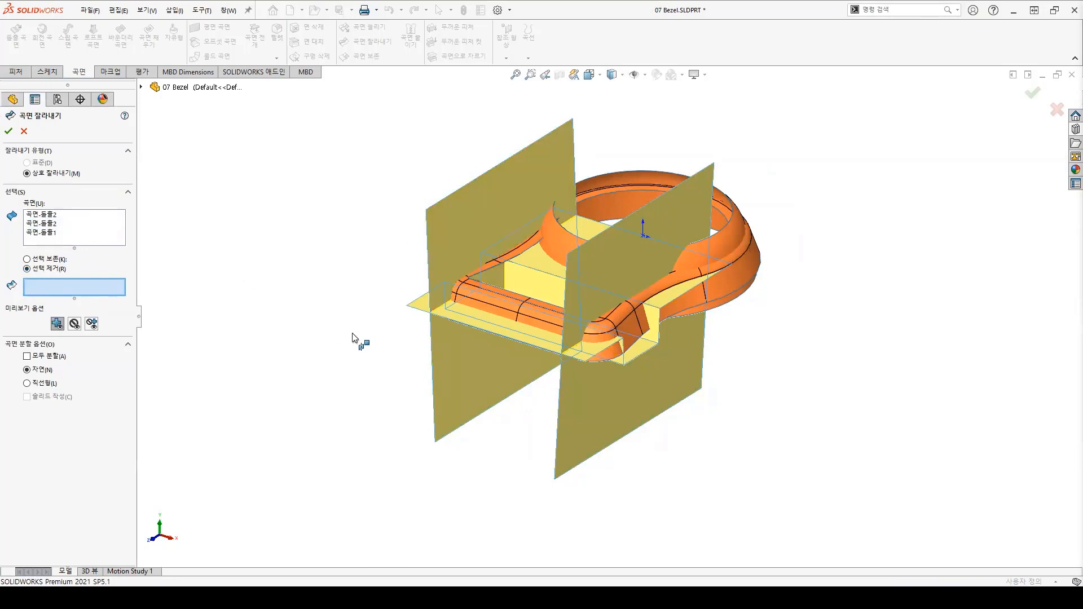
Trim away the stepped surface's portions outside both side surfaces and the side surfaces' portions below the stepped surface.
{"action": "scroll", "coordinate": [365, 350], "scroll_direction": "down", "scroll_amount": 3}
{"action": "scroll", "coordinate": [587, 486], "scroll_direction": "up", "scroll_amount": 2}
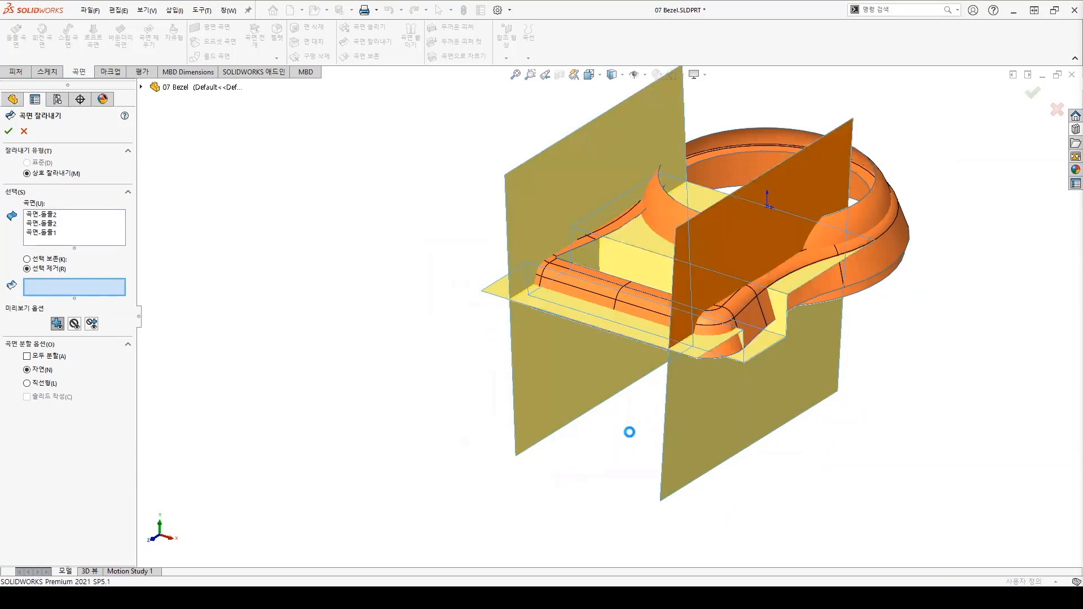
{"action": "scroll", "coordinate": [592, 442], "scroll_direction": "up", "scroll_amount": 1}
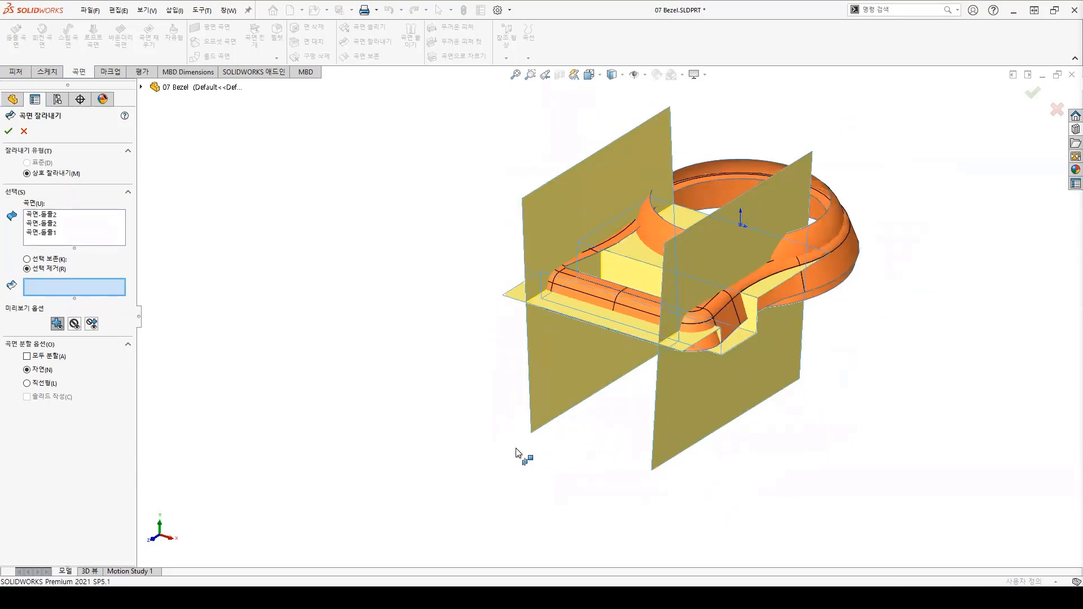
{"action": "left_click", "coordinate": [507, 300]}
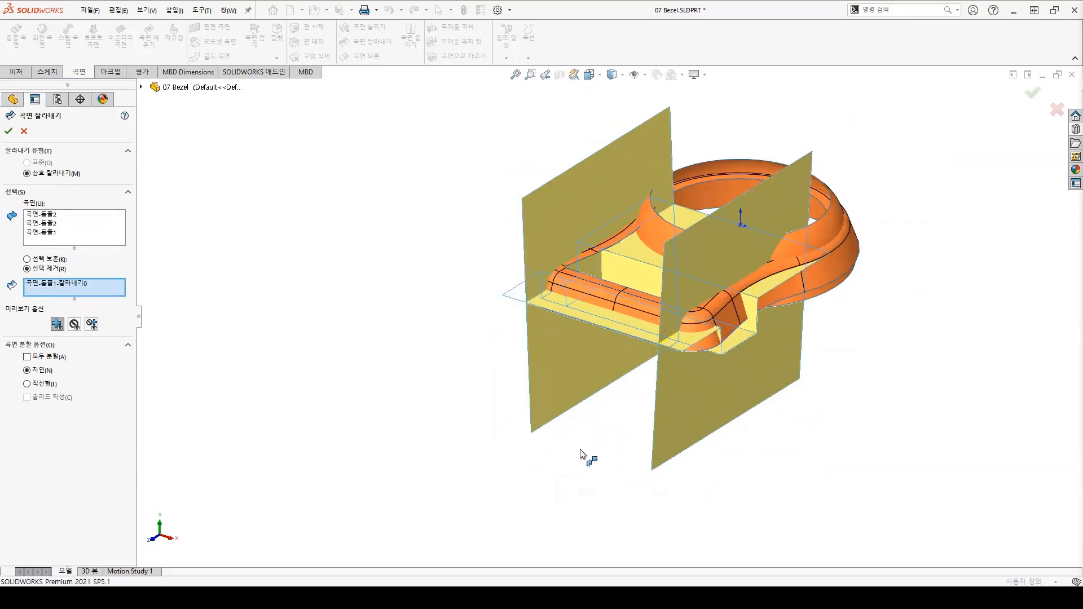
{"action": "left_click", "coordinate": [577, 391]}
{"action": "left_click", "coordinate": [713, 415]}
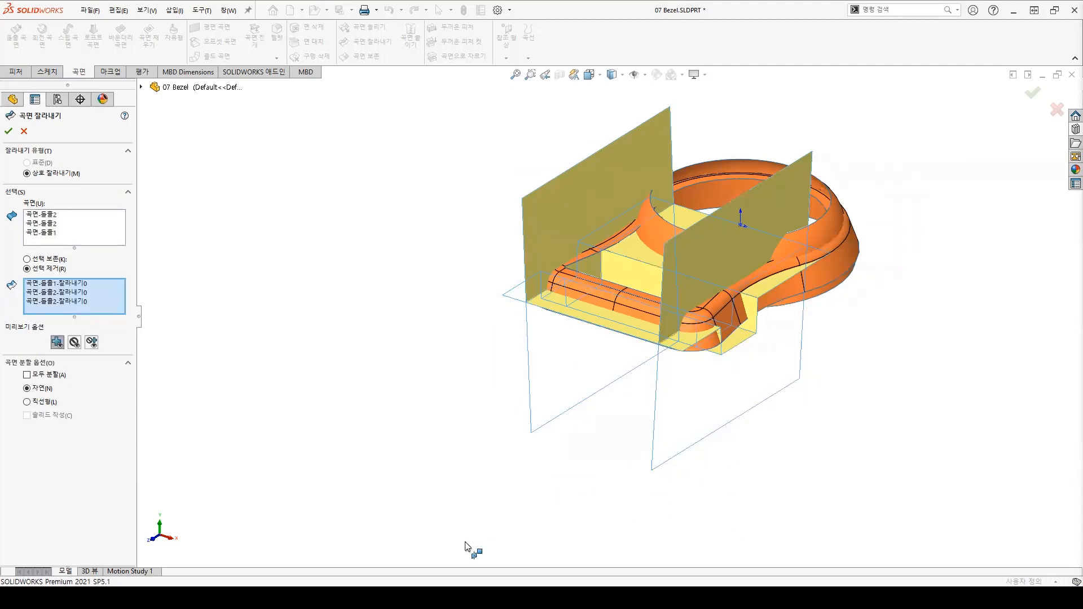
{"action": "left_click", "coordinate": [681, 346]}
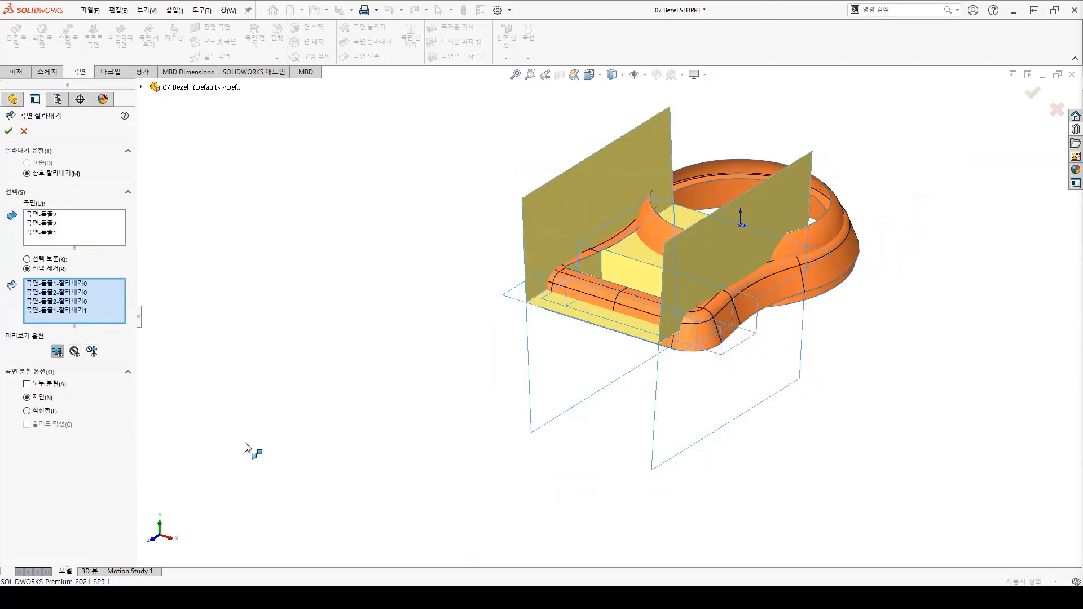
{"action": "scroll", "coordinate": [786, 138], "scroll_direction": "down", "scroll_amount": 2}
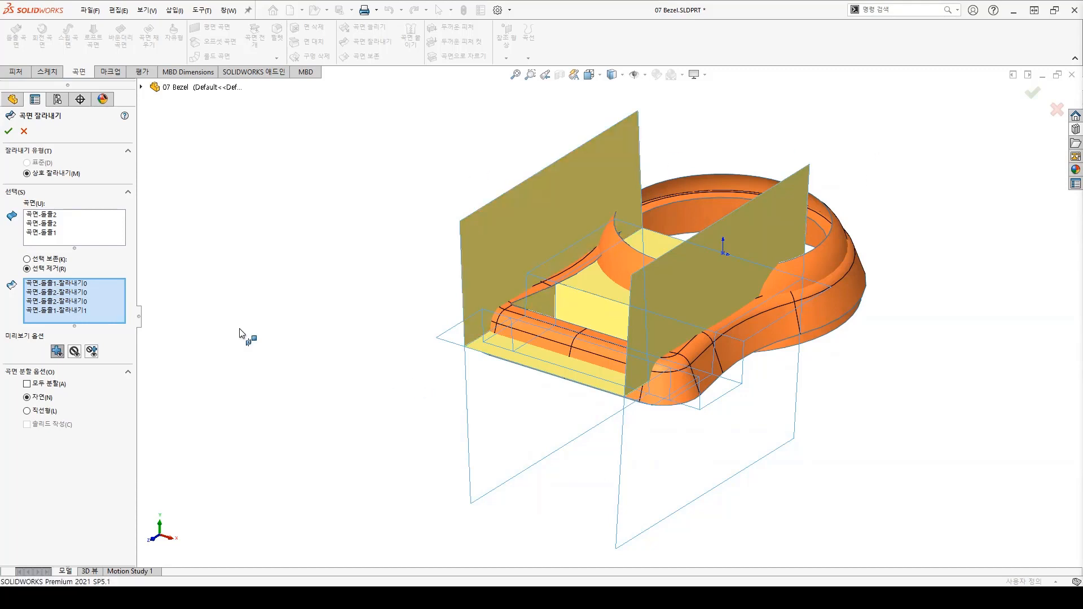
{"action": "left_click", "coordinate": [8, 131]}
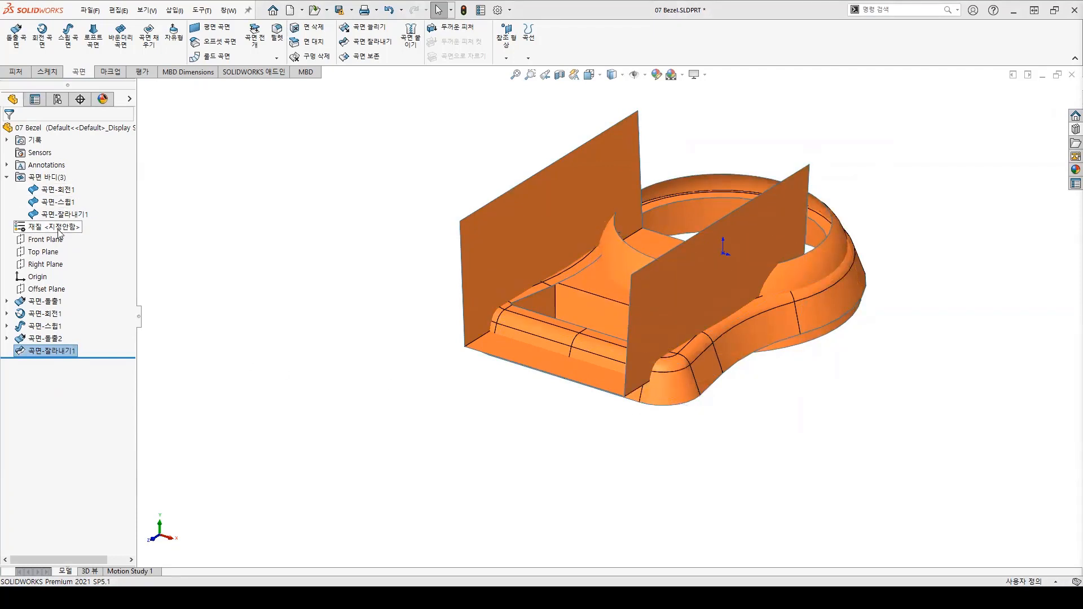
{"action": "left_click", "coordinate": [339, 412]}
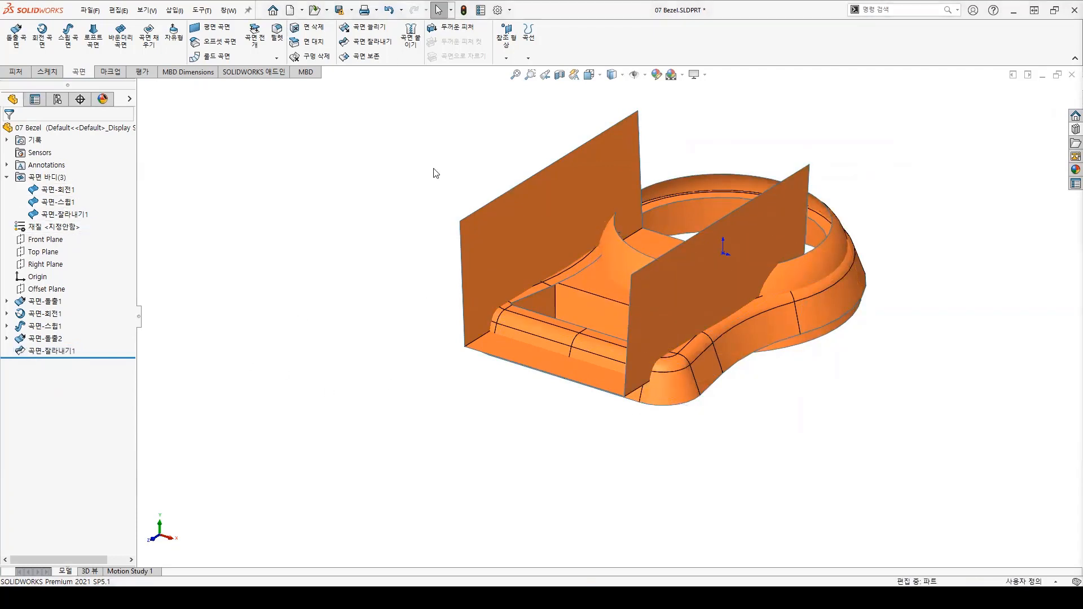
Set up a mutual Trim Surface between the trimmed surface body and the swept surface, using the keep selections option.
{"action": "left_click", "coordinate": [374, 48]}
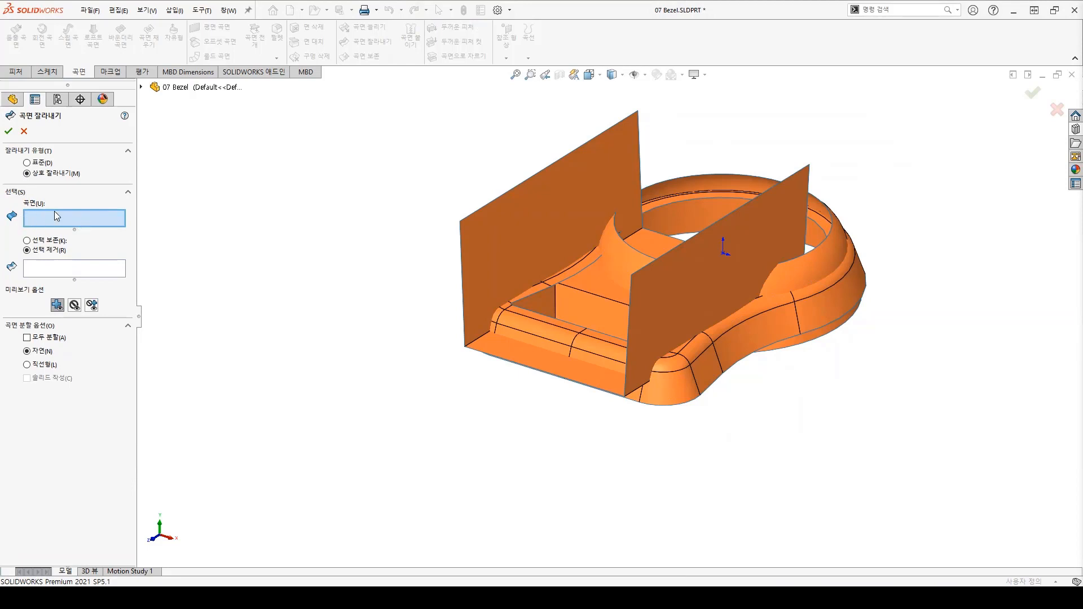
{"action": "left_click", "coordinate": [496, 249]}
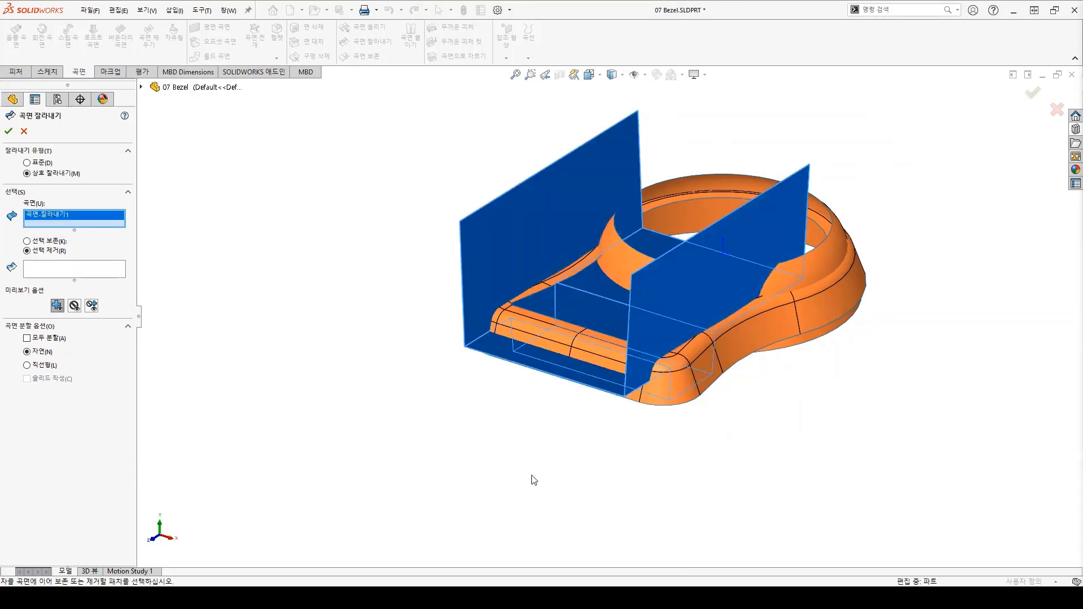
{"action": "left_click", "coordinate": [705, 367]}
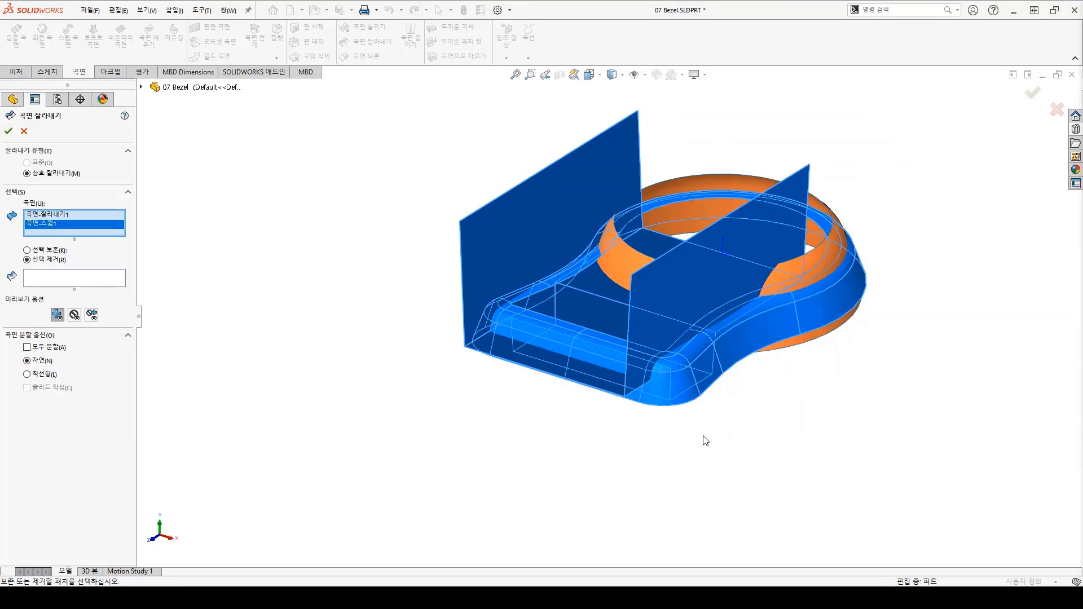
{"action": "left_click", "coordinate": [58, 253]}
{"action": "left_click", "coordinate": [115, 280]}
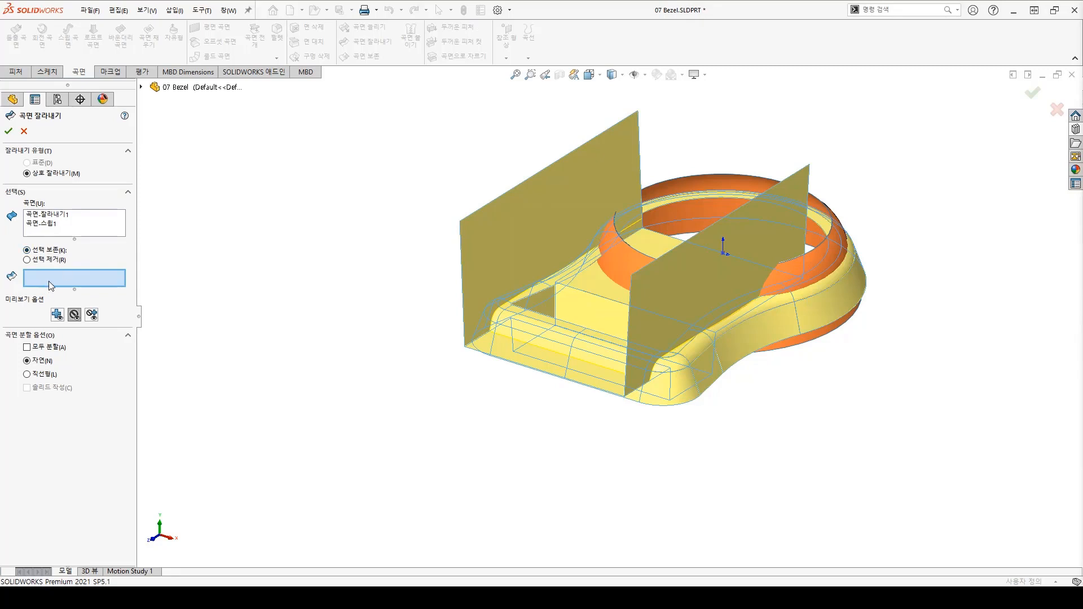
Keep the trimmed body's stepped central piece and the swept surface's outer piece, and complete the mutual trim.
{"action": "middle_click_drag", "start_coordinate": [447, 423], "coordinate": [690, 297]}
{"action": "left_click", "coordinate": [646, 308]}
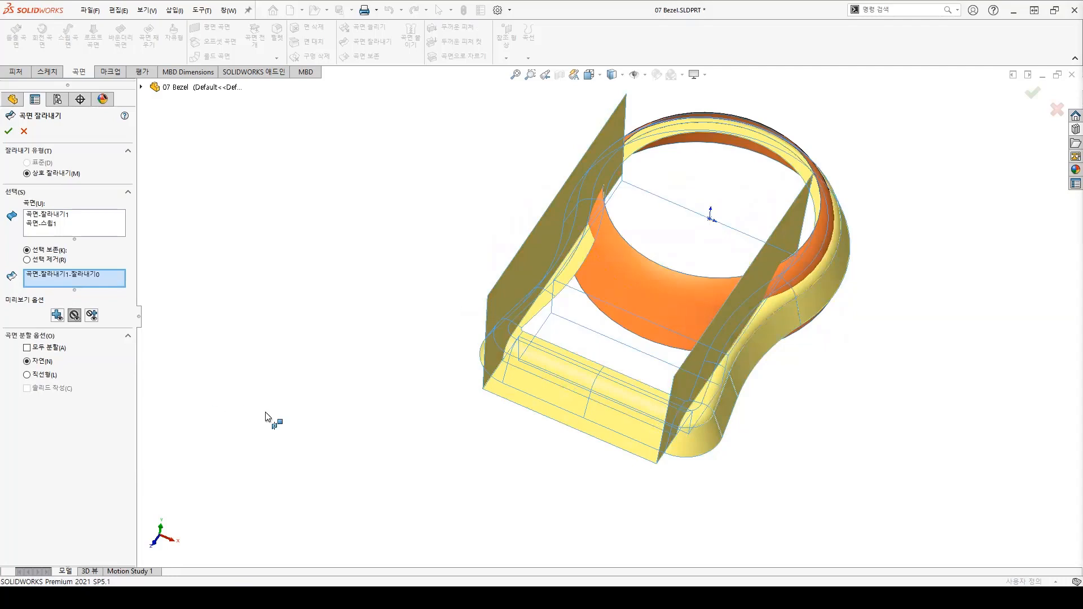
{"action": "middle_click_drag", "start_coordinate": [265, 417], "coordinate": [778, 286]}
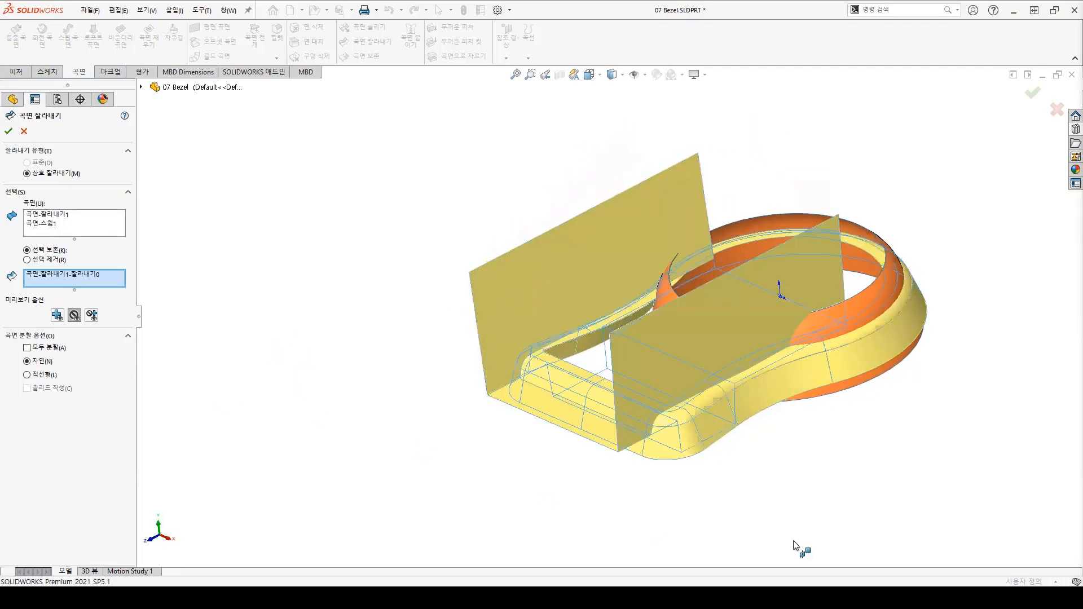
{"action": "left_click", "coordinate": [847, 357]}
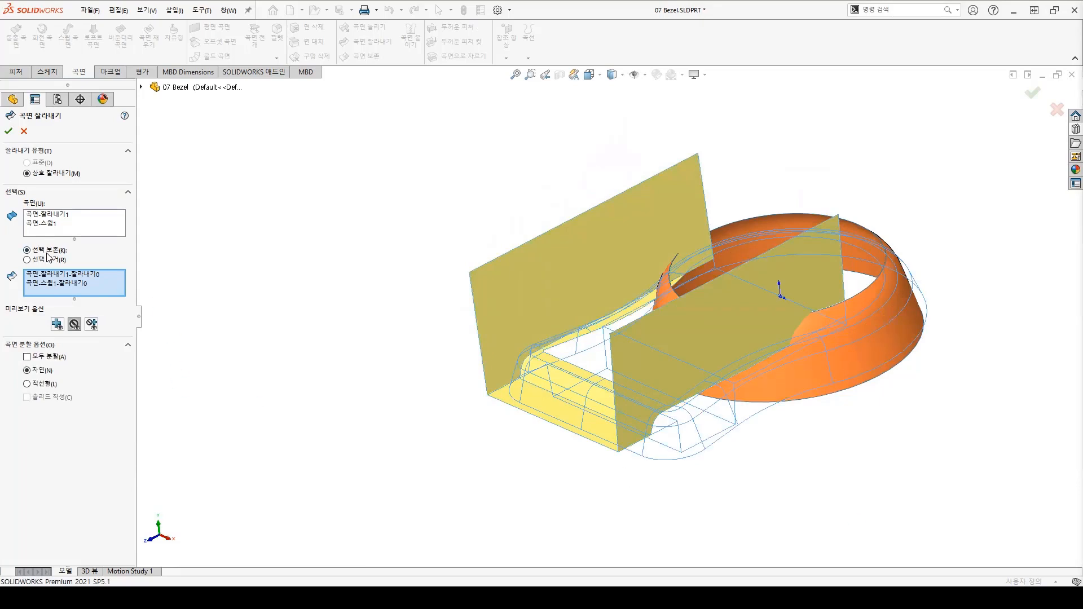
{"action": "middle_click_drag", "start_coordinate": [417, 390], "coordinate": [454, 468]}
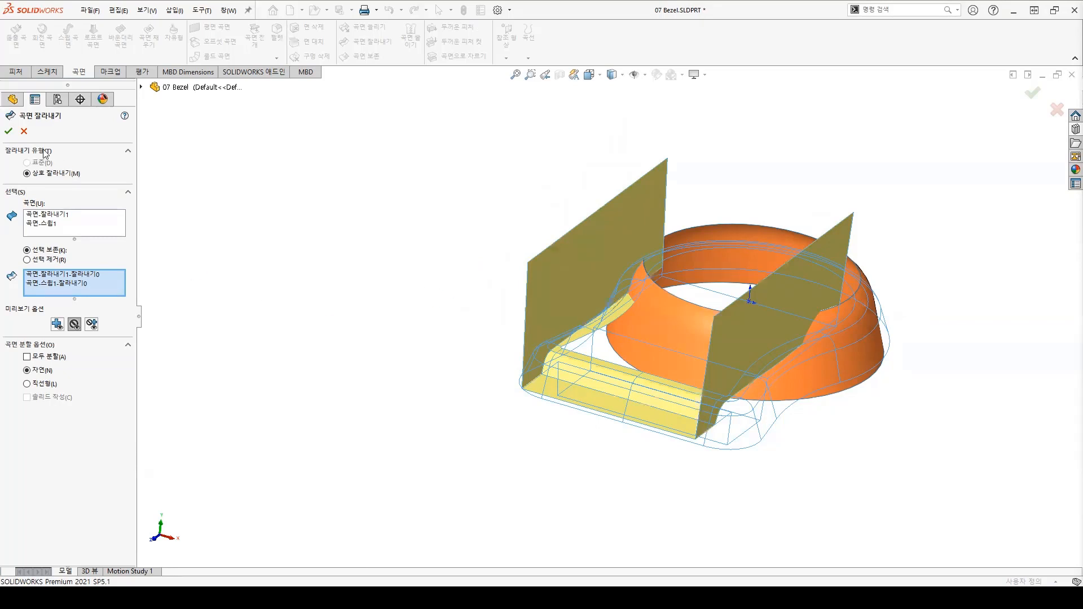
{"action": "left_click", "coordinate": [9, 132]}
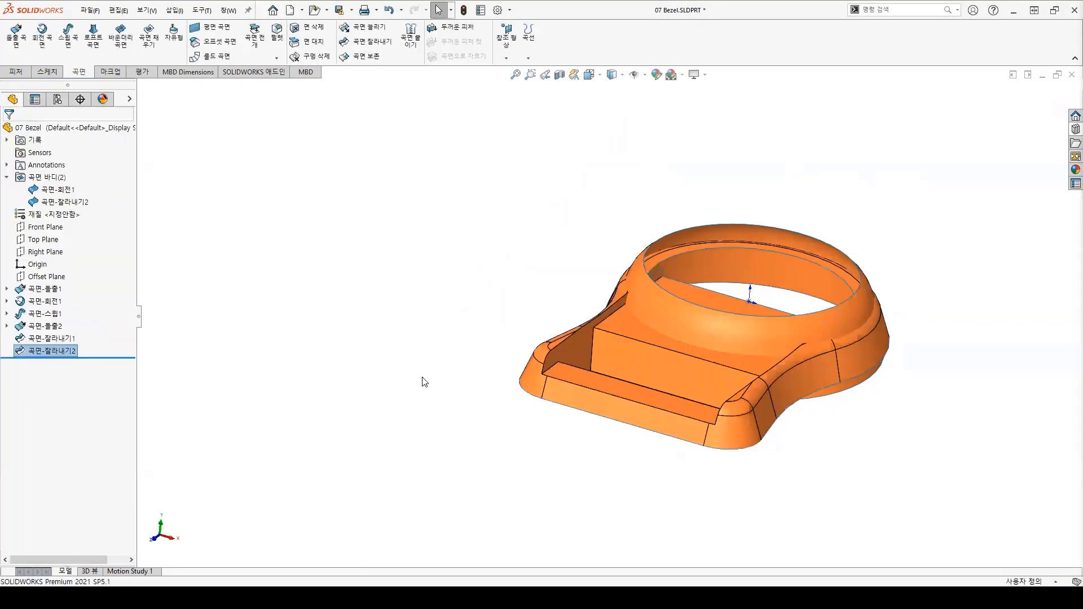
{"action": "left_click", "coordinate": [425, 382]}
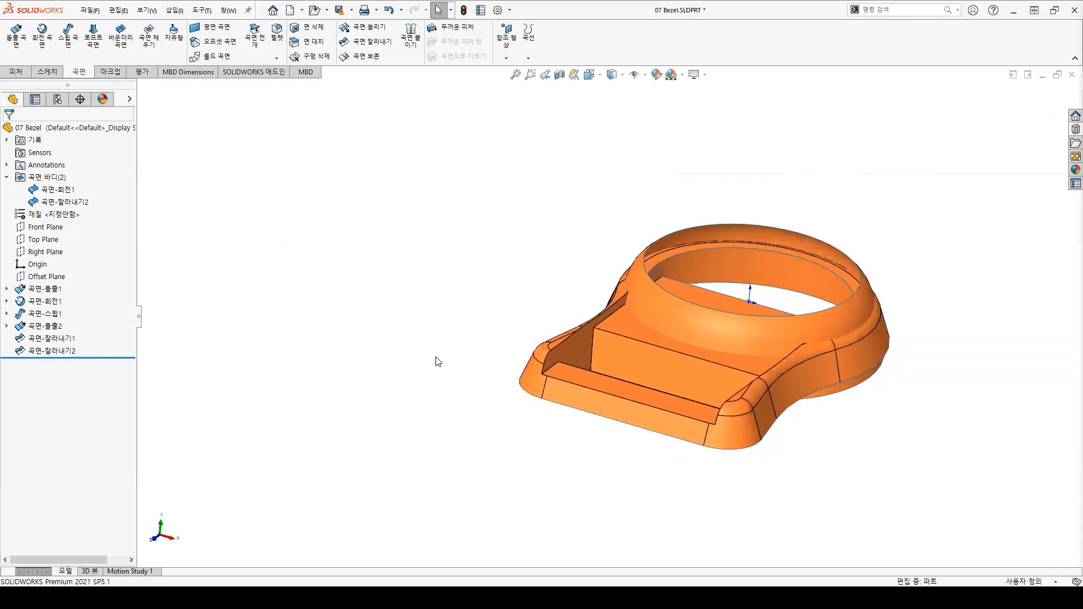
Set up a mutual Trim Surface between the revolved surface and the newly trimmed bezel body, keeping the selected pieces.
{"action": "middle_click_drag", "start_coordinate": [437, 362], "coordinate": [416, 370]}
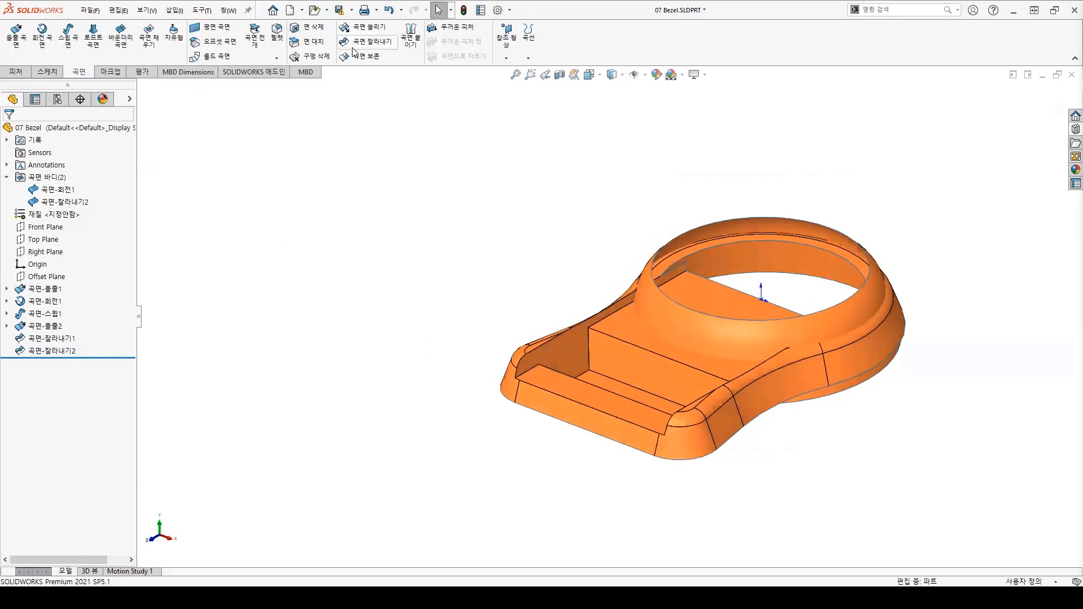
{"action": "left_click", "coordinate": [369, 42]}
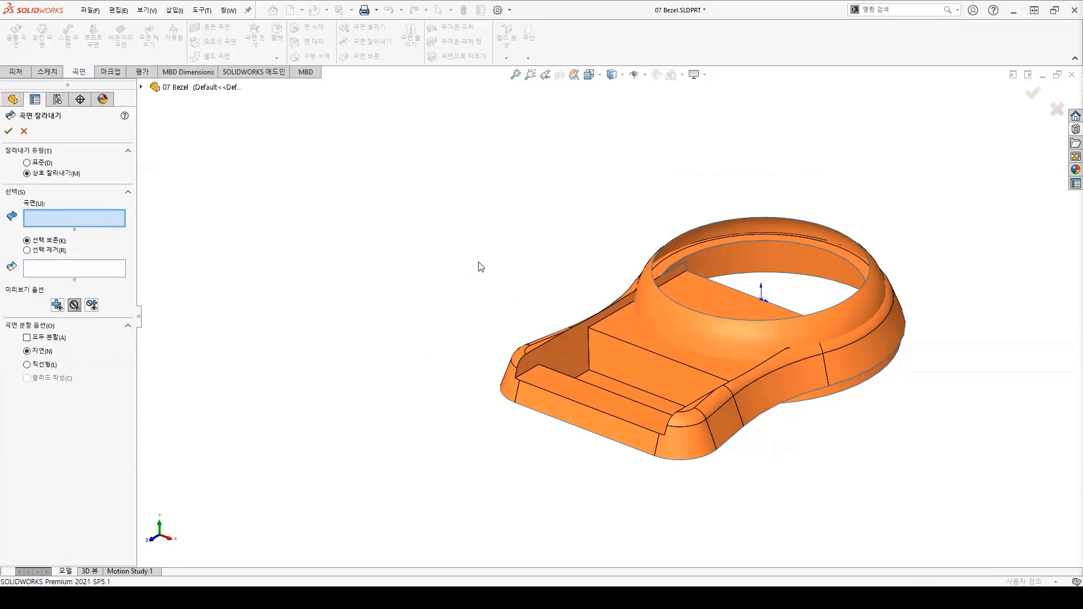
{"action": "left_click", "coordinate": [725, 352]}
{"action": "left_click", "coordinate": [654, 356]}
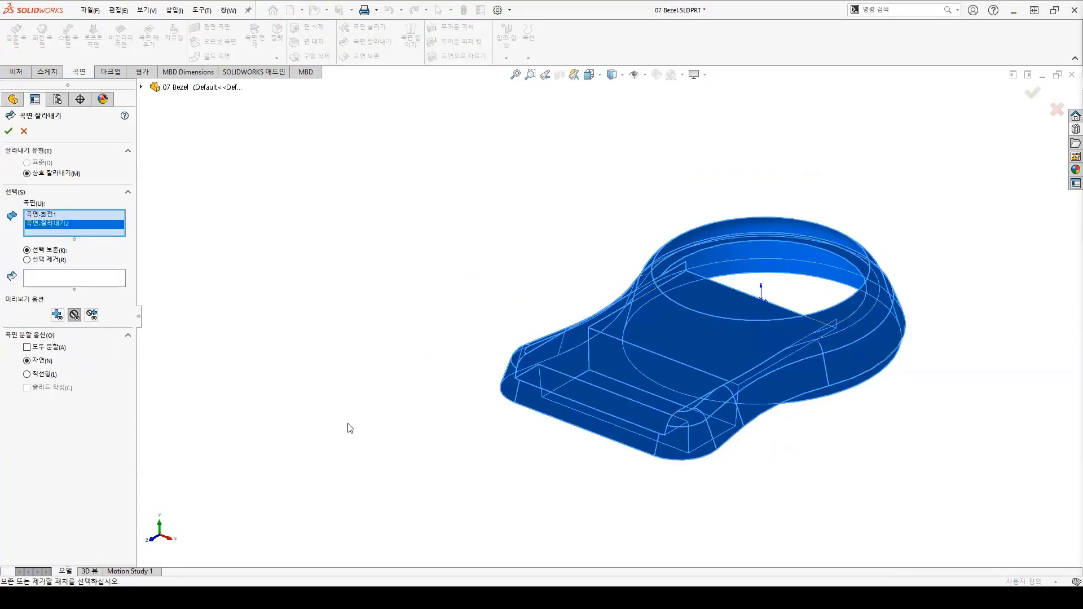
{"action": "scroll", "coordinate": [833, 334], "scroll_direction": "up", "scroll_amount": 4}
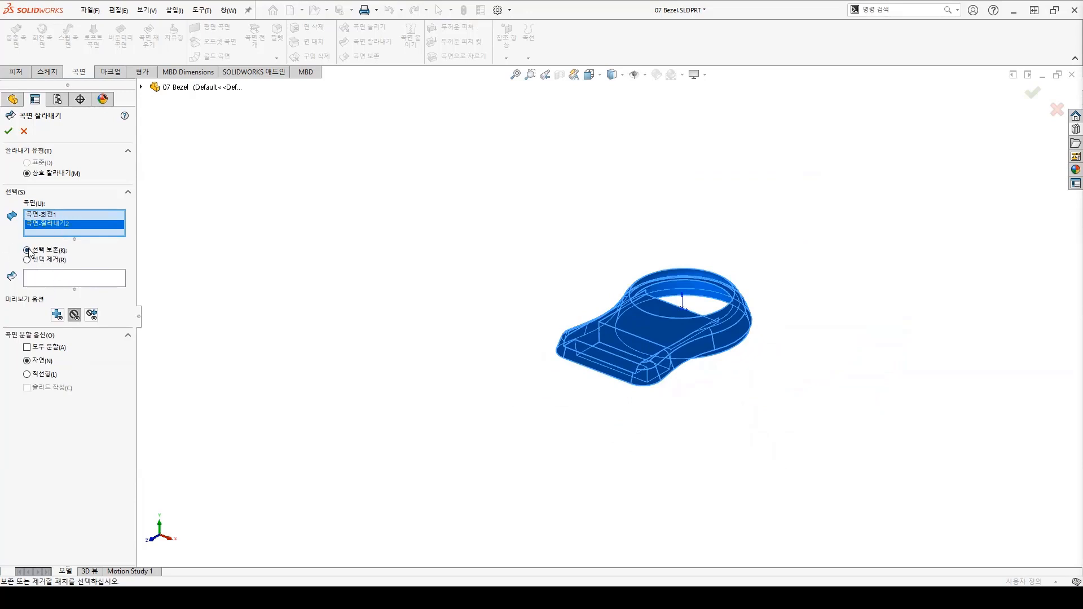
{"action": "left_click", "coordinate": [87, 280]}
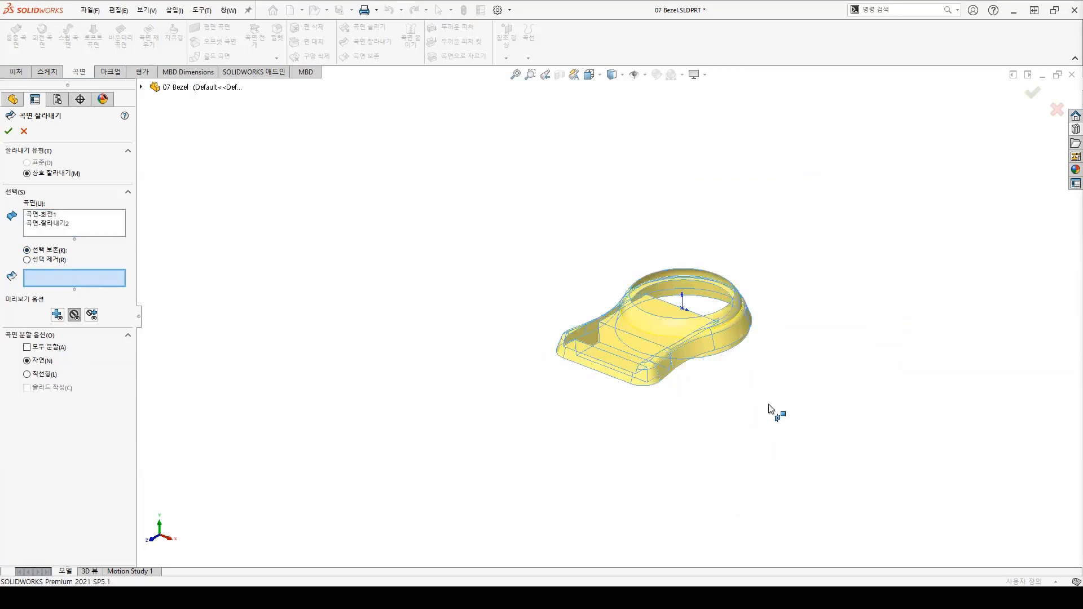
Keep the revolved surface's upper ring and the bezel body's portion outside it, and complete the mutual trim.
{"action": "left_click", "coordinate": [639, 317]}
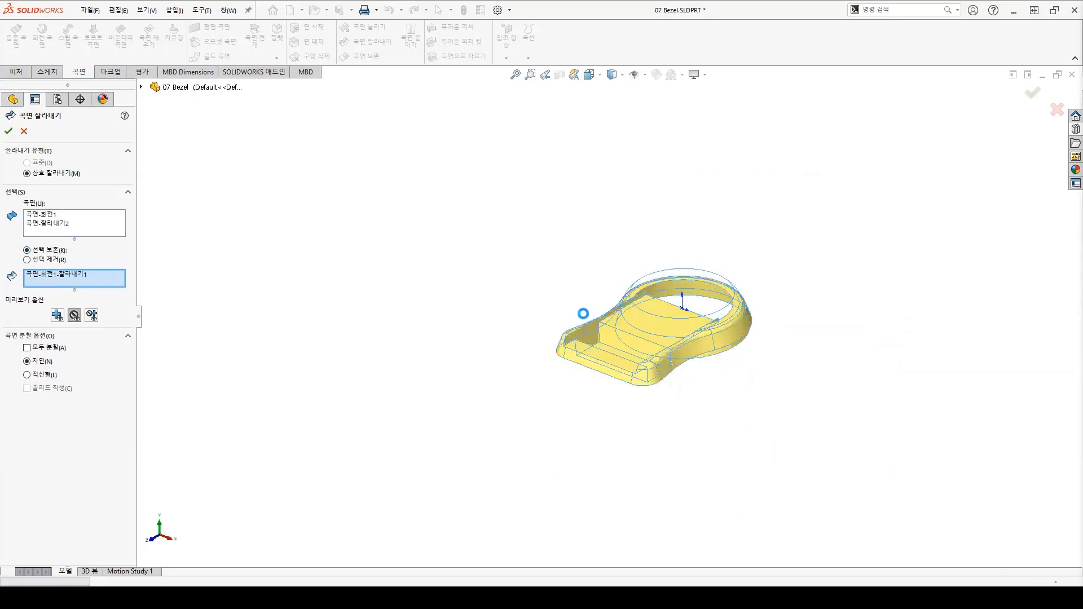
{"action": "left_click", "coordinate": [590, 347]}
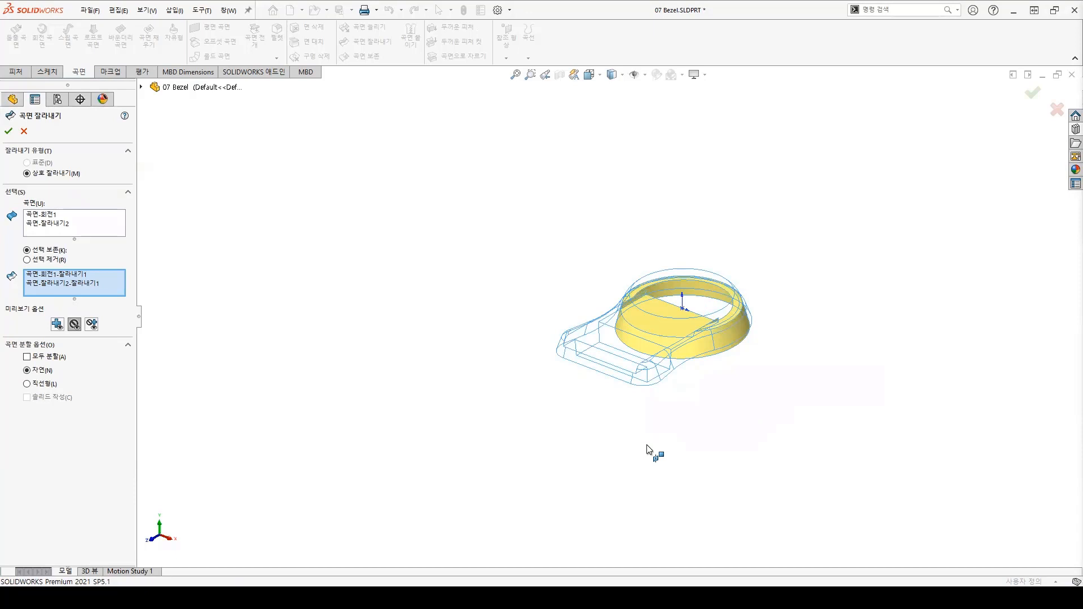
{"action": "left_click", "coordinate": [9, 131]}
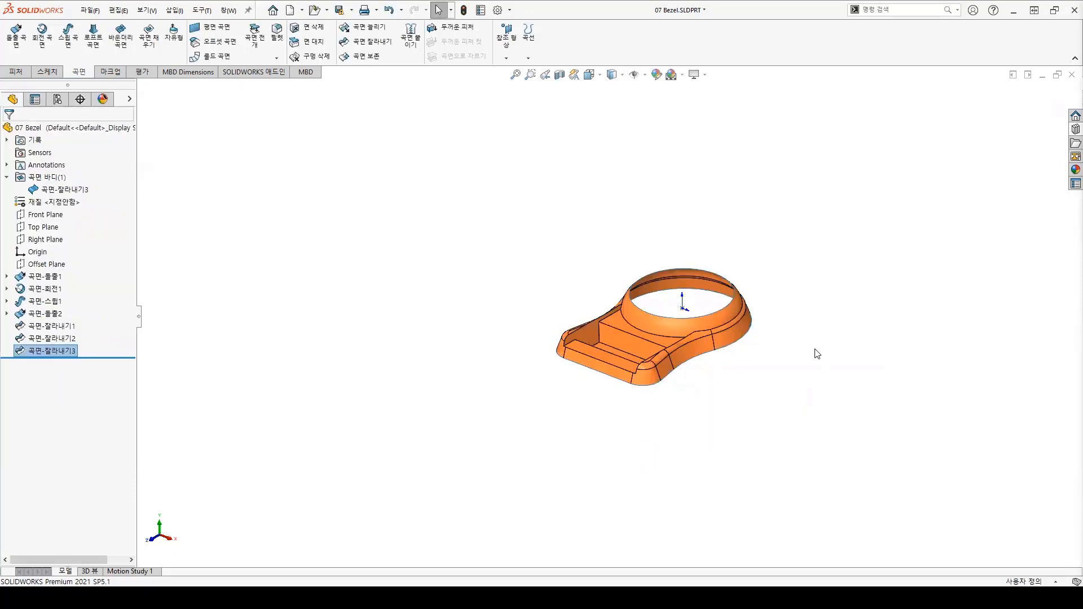
Examine the single trimmed surface body, the pocket's step face and the bezel's underside.
{"action": "left_click", "coordinate": [60, 189]}
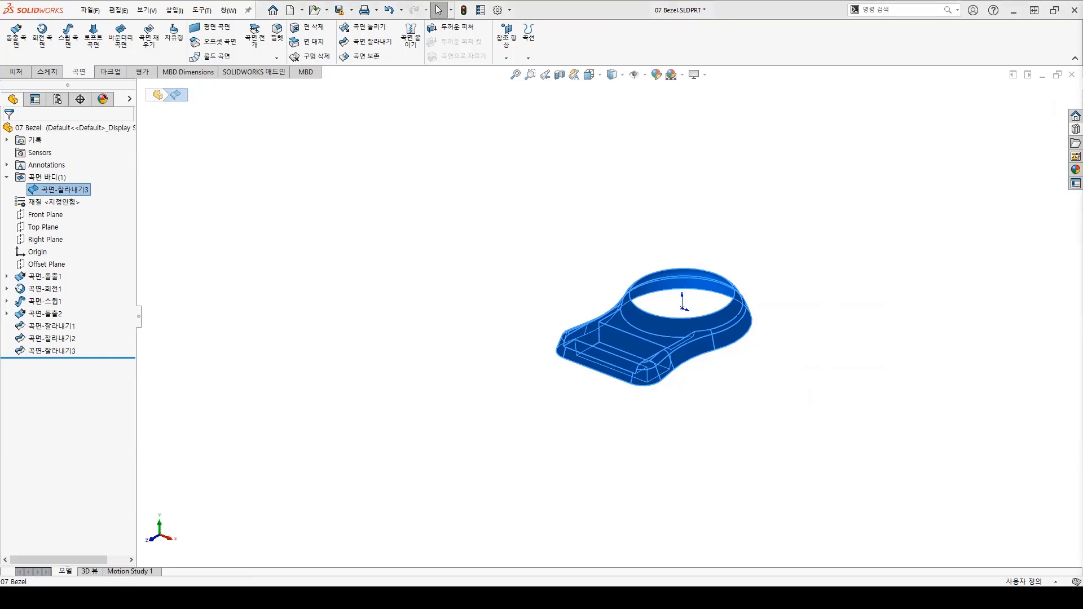
{"action": "left_click", "coordinate": [798, 283]}
{"action": "scroll", "coordinate": [798, 282], "scroll_direction": "down", "scroll_amount": 3}
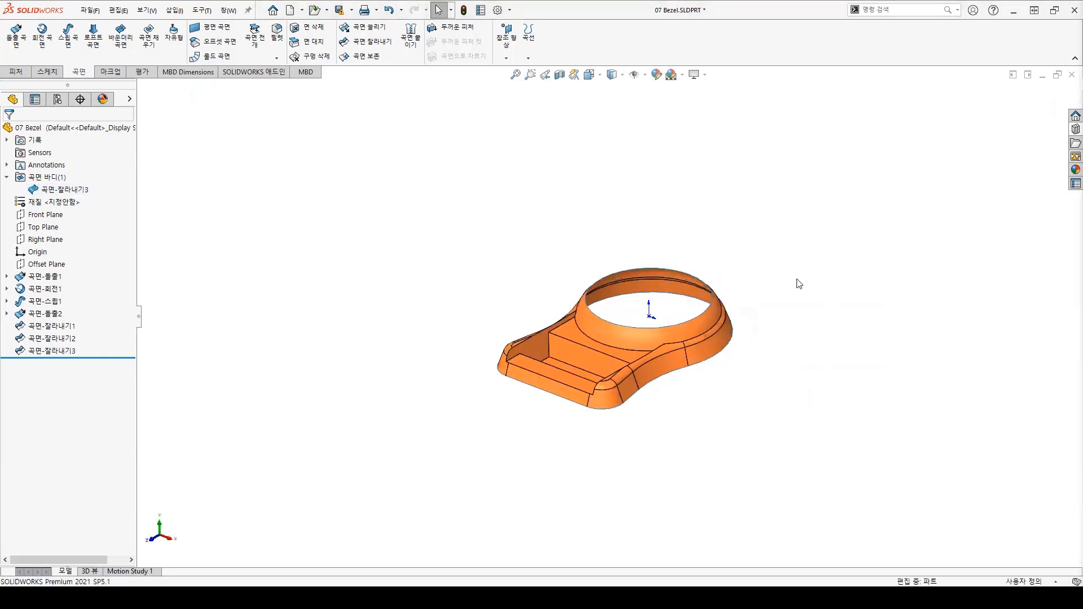
{"action": "middle_click_drag", "start_coordinate": [783, 398], "coordinate": [755, 456]}
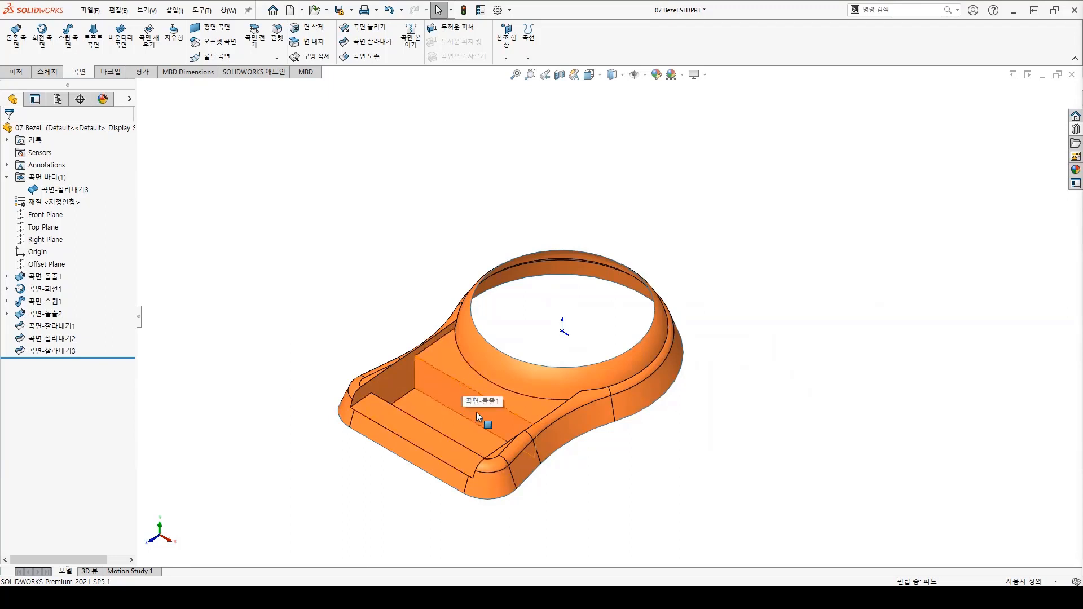
{"action": "left_click", "coordinate": [457, 398]}
{"action": "mouse_move", "coordinate": [600, 450]}
{"action": "middle_mouse_down"}
{"action": "mouse_move", "coordinate": [475, 279]}
{"action": "mouse_move", "coordinate": [598, 437]}
{"action": "middle_mouse_up"}
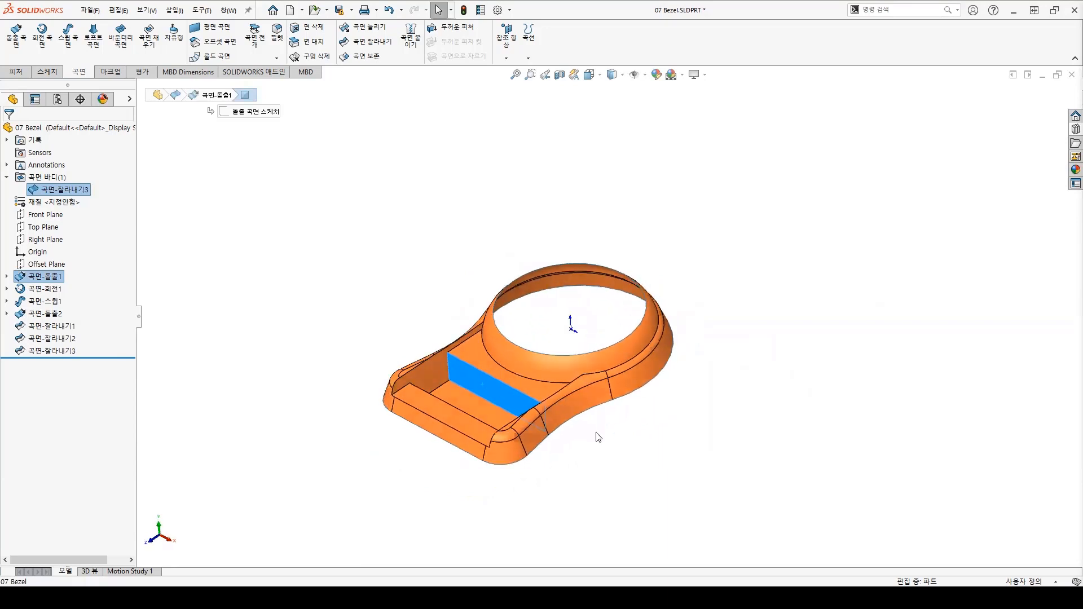
{"action": "left_click", "coordinate": [616, 468]}
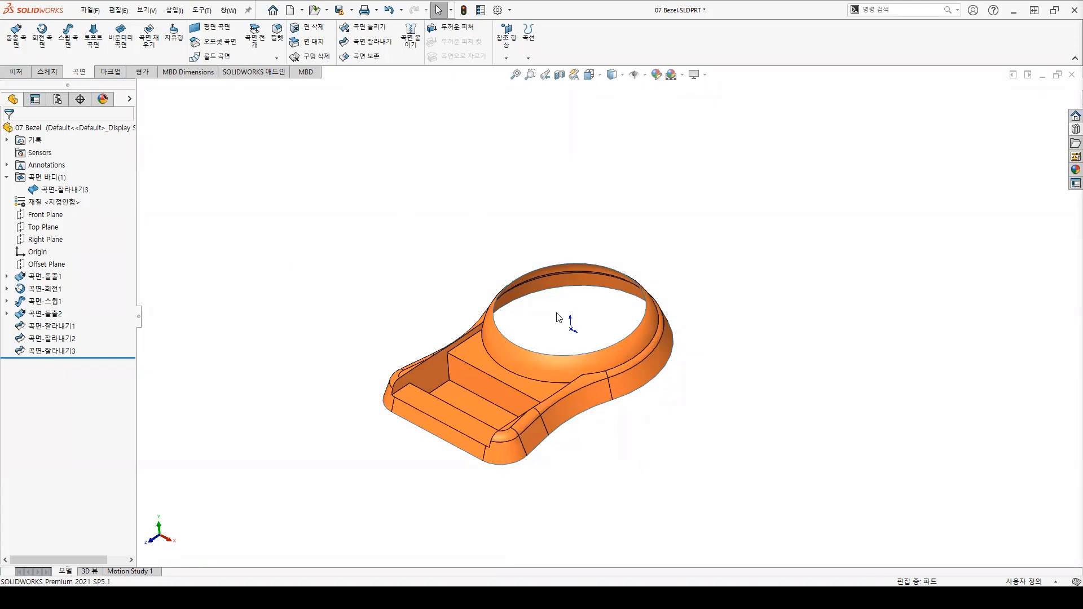
{"action": "middle_click_drag", "start_coordinate": [634, 511], "coordinate": [503, 284]}
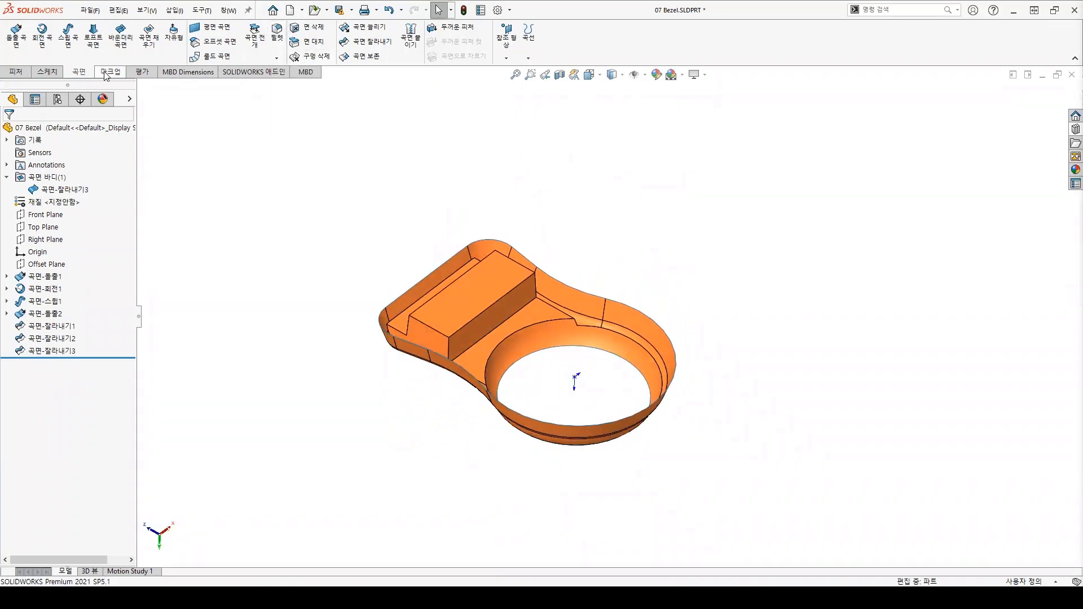
{"action": "left_click", "coordinate": [41, 35]}
{"action": "left_click", "coordinate": [16, 71]}
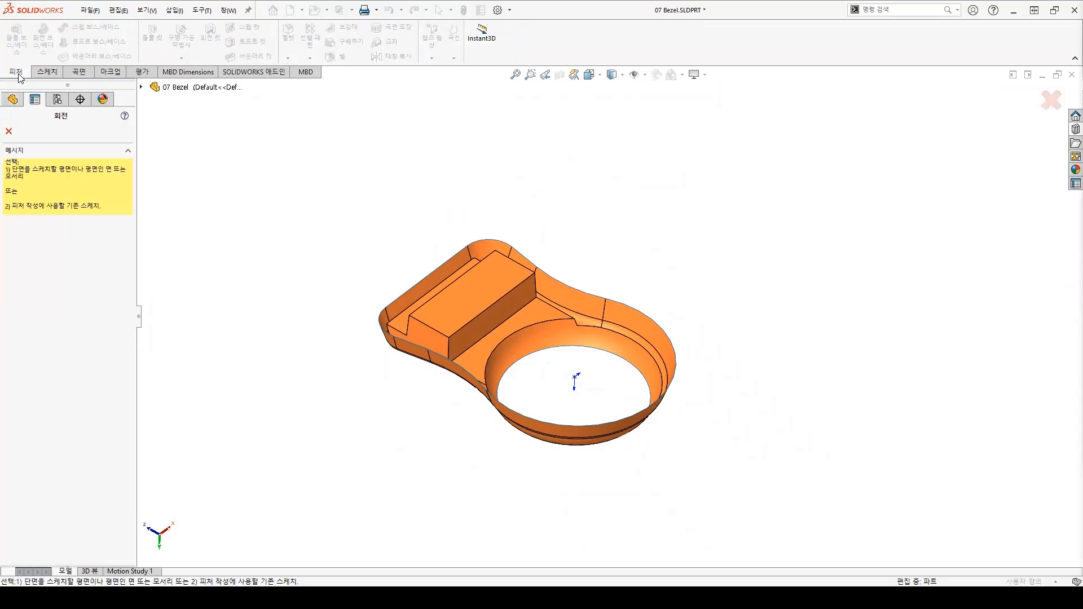
{"action": "key", "text": "Escape"}
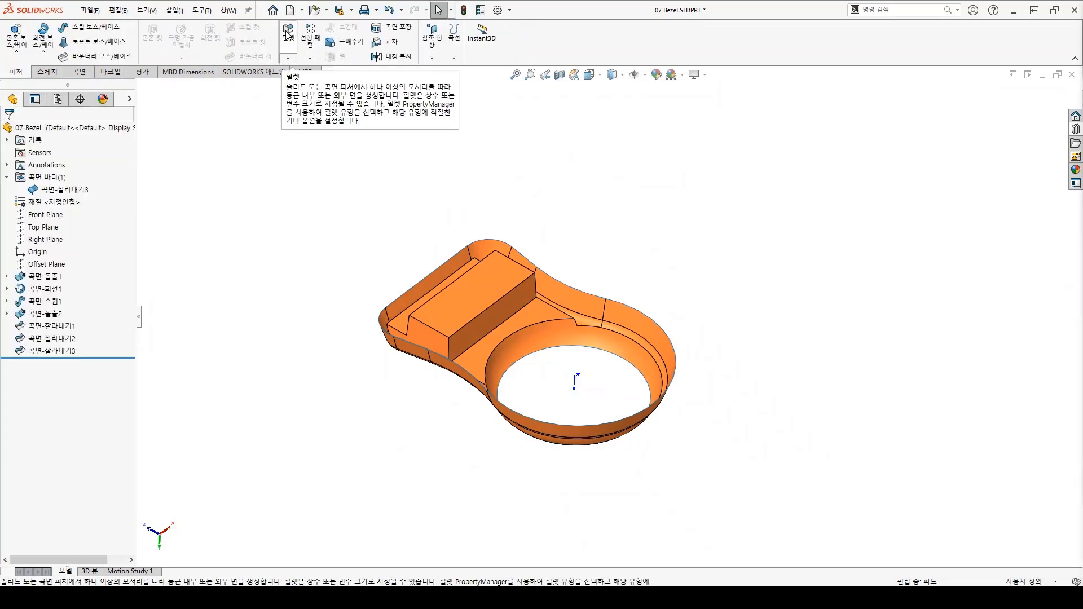
Fillet the two long edges of the rectangular pocket's floor with a symmetric 3 mm radius.
{"action": "left_click", "coordinate": [86, 74]}
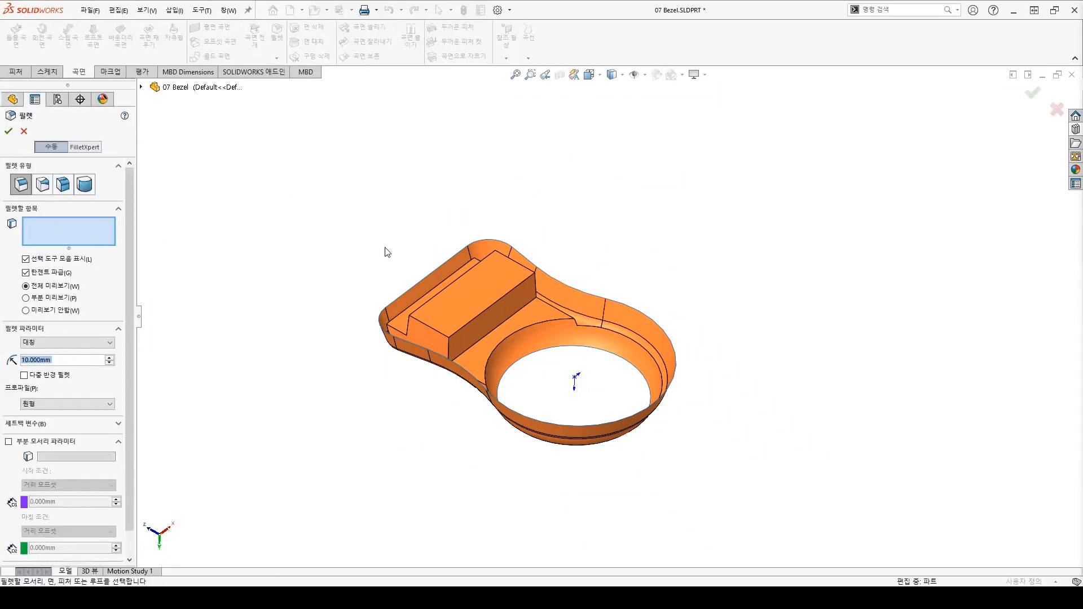
{"action": "type", "text": "3"}
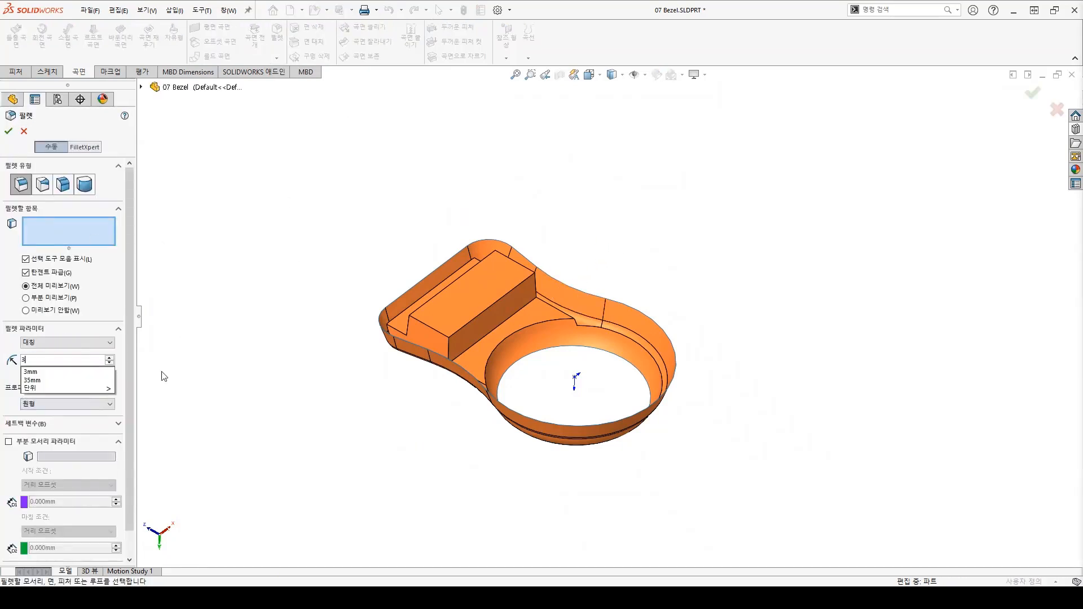
{"action": "key", "text": "Return"}
{"action": "left_click", "coordinate": [419, 311]}
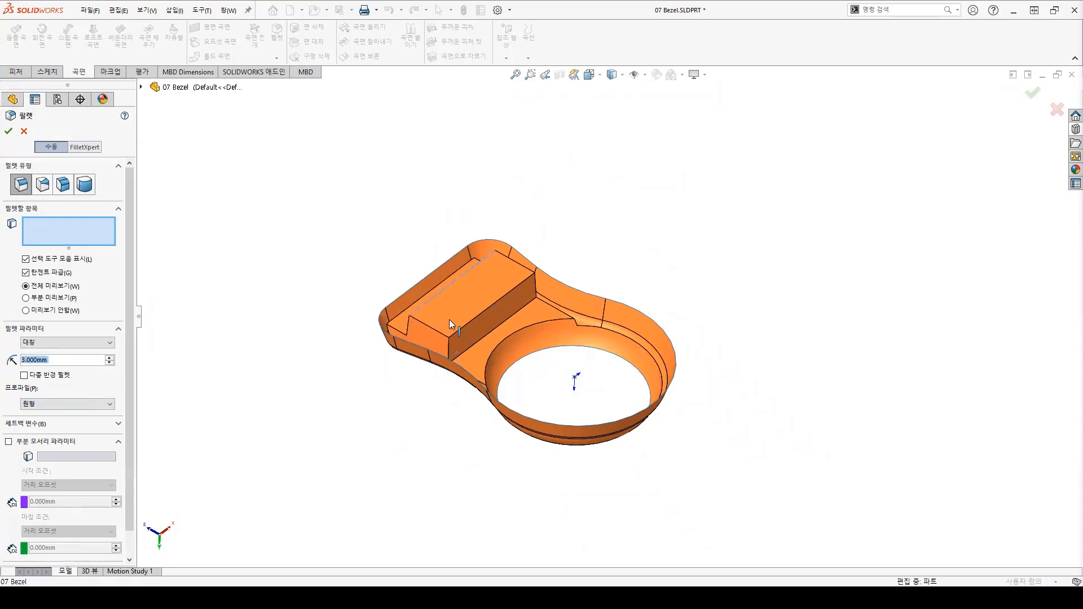
{"action": "left_click", "coordinate": [463, 330]}
{"action": "scroll", "coordinate": [525, 277], "scroll_direction": "down", "scroll_amount": 3}
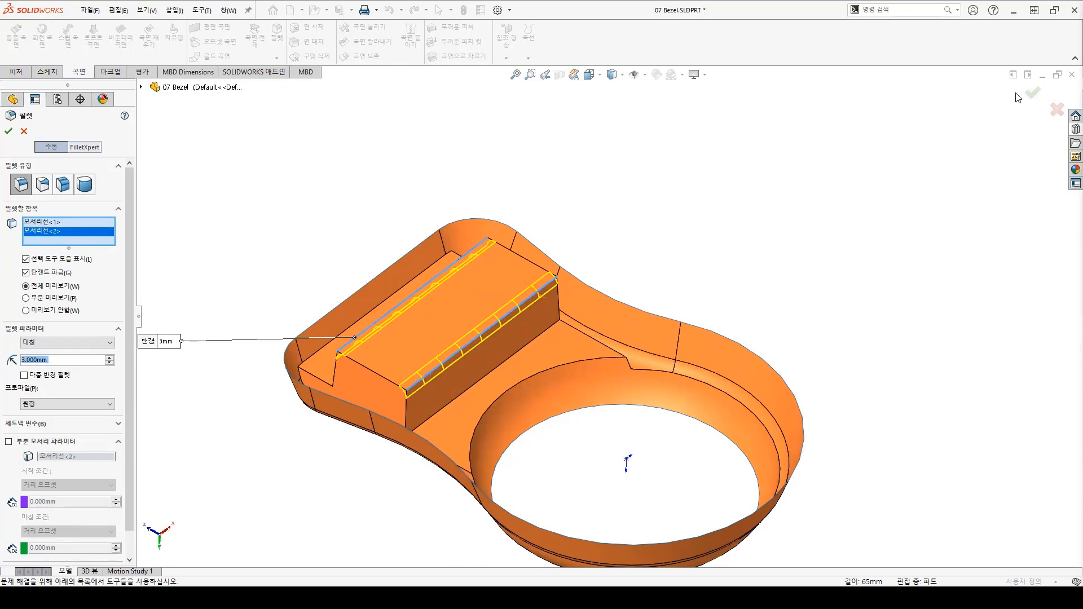
{"action": "left_click", "coordinate": [1031, 94]}
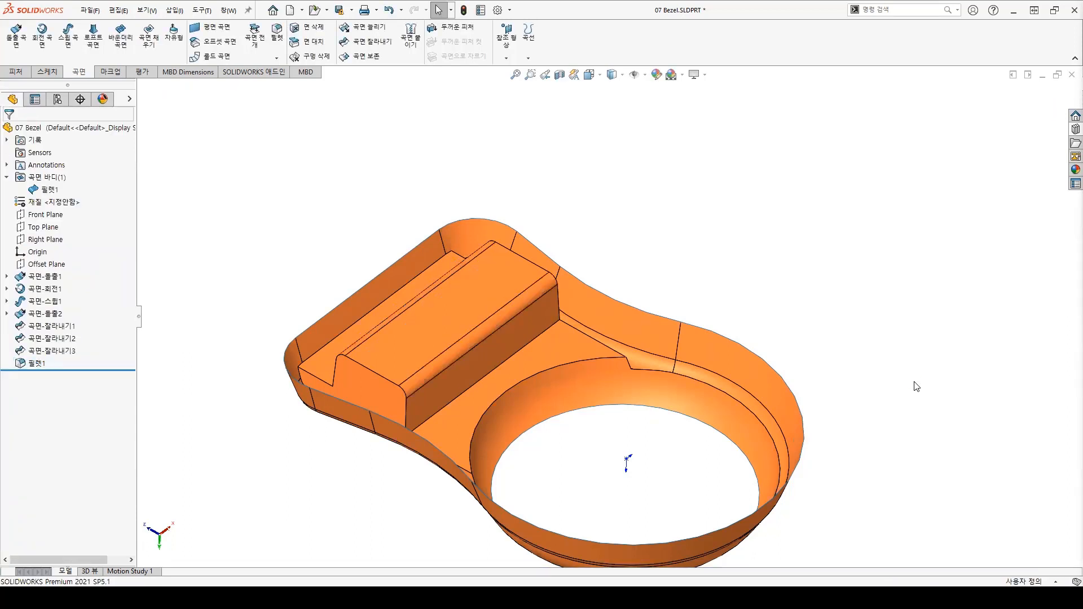
Examine the pocket's filleted floor edges and the open circular rim of the bezel surface from above.
{"action": "scroll", "coordinate": [592, 243], "scroll_direction": "up", "scroll_amount": 3}
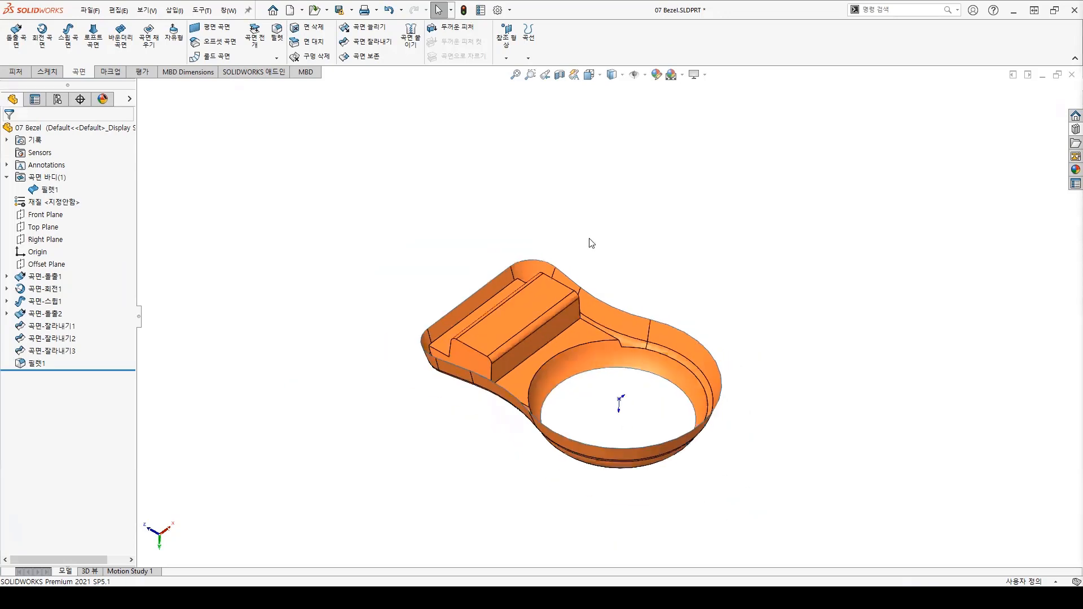
{"action": "middle_click_drag", "start_coordinate": [696, 242], "coordinate": [723, 517]}
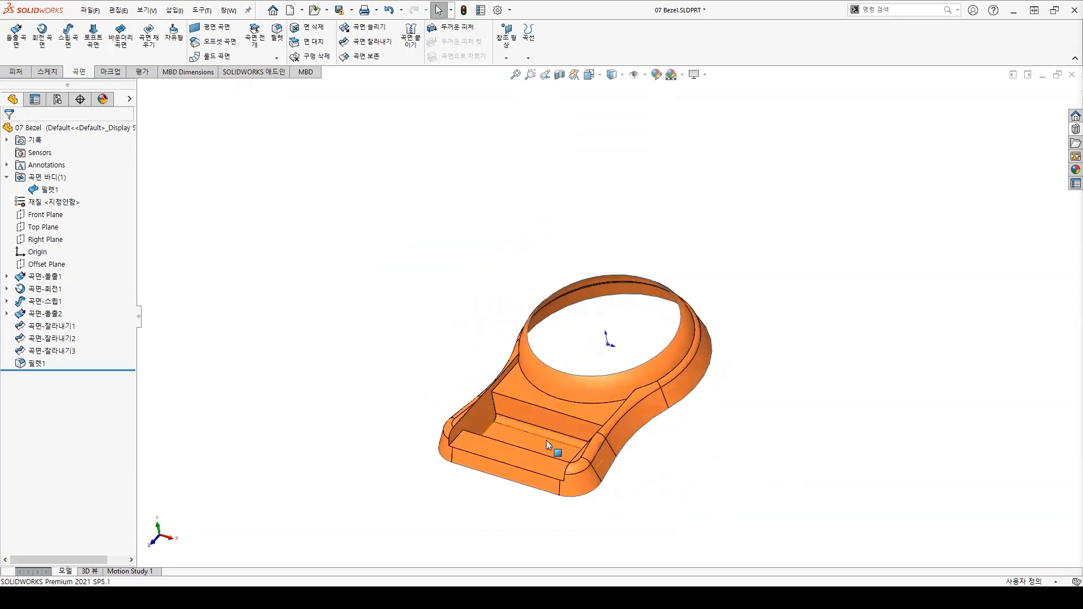
{"action": "scroll", "coordinate": [573, 416], "scroll_direction": "down", "scroll_amount": 3}
{"action": "mouse_move", "coordinate": [573, 415]}
{"action": "middle_mouse_down"}
{"action": "mouse_move", "coordinate": [561, 513]}
{"action": "mouse_move", "coordinate": [582, 501]}
{"action": "mouse_move", "coordinate": [600, 411]}
{"action": "mouse_move", "coordinate": [564, 414]}
{"action": "middle_mouse_up"}
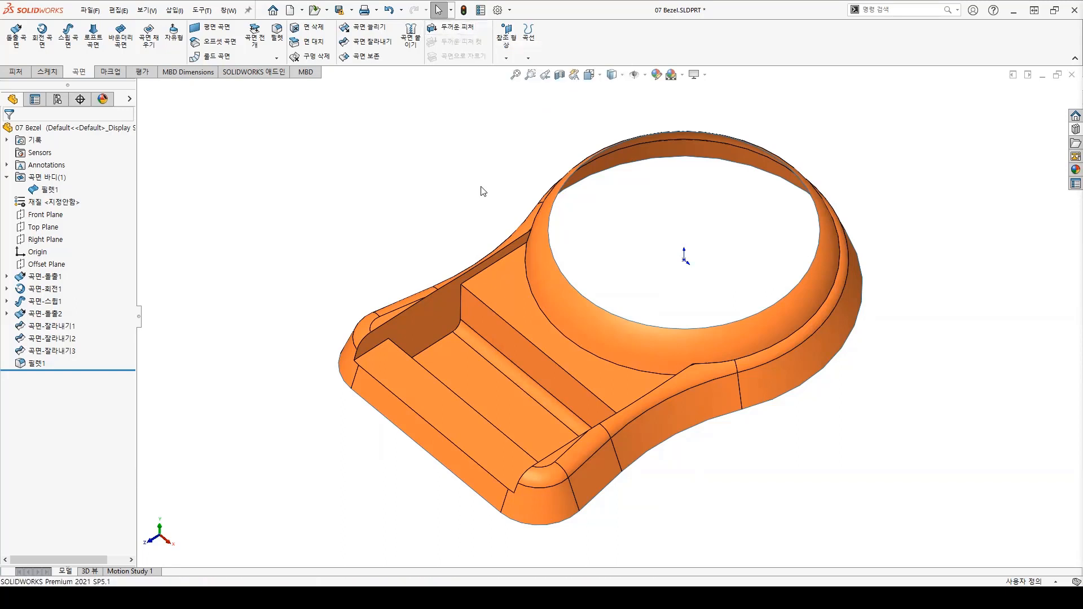
{"action": "scroll", "coordinate": [485, 190], "scroll_direction": "up", "scroll_amount": 2}
{"action": "middle_click_drag", "start_coordinate": [657, 264], "coordinate": [654, 234]}
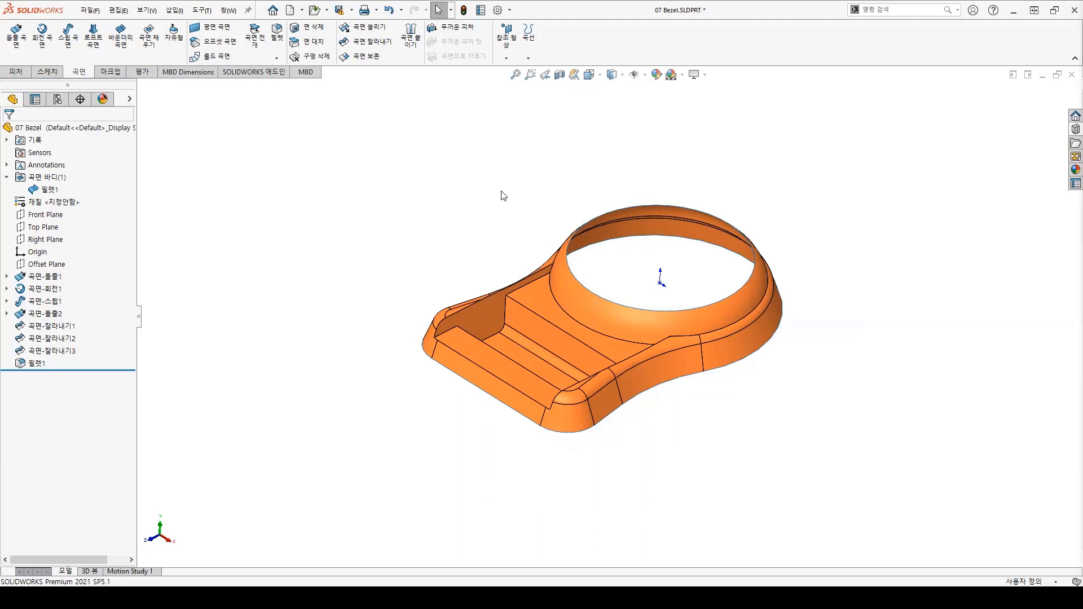
{"action": "left_click", "coordinate": [566, 259]}
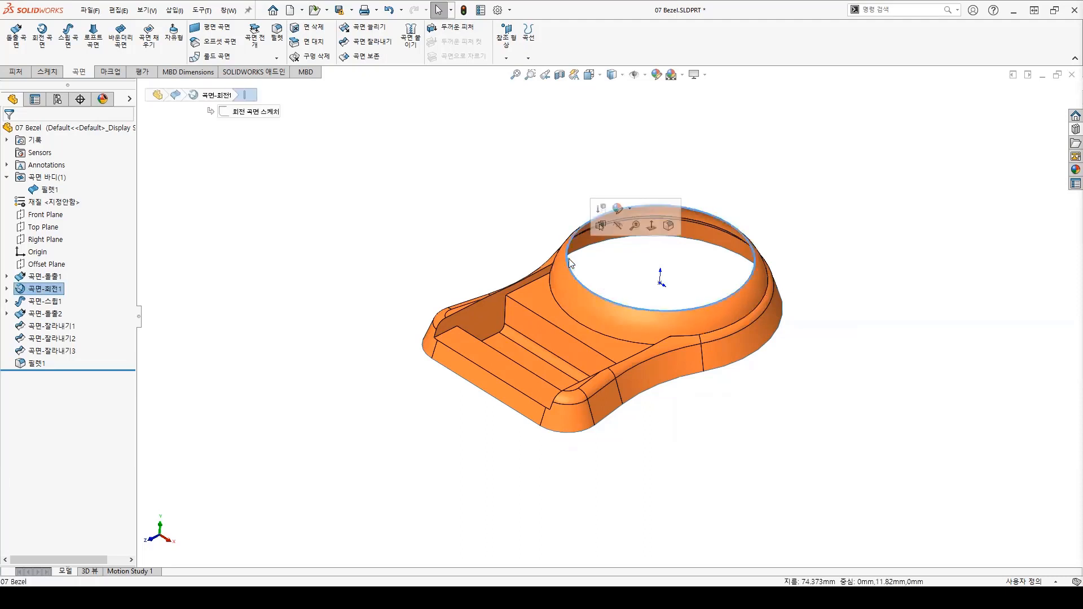
{"action": "mouse_move", "coordinate": [694, 425]}
{"action": "middle_mouse_down"}
{"action": "mouse_move", "coordinate": [652, 201]}
{"action": "mouse_move", "coordinate": [677, 420]}
{"action": "middle_mouse_up"}
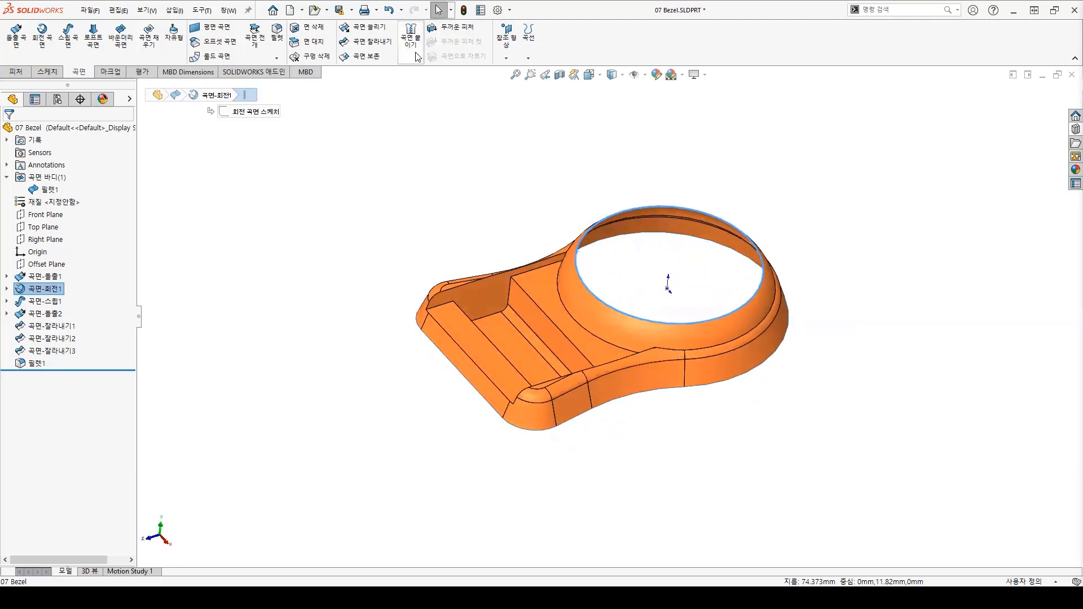
{"action": "left_click", "coordinate": [415, 167]}
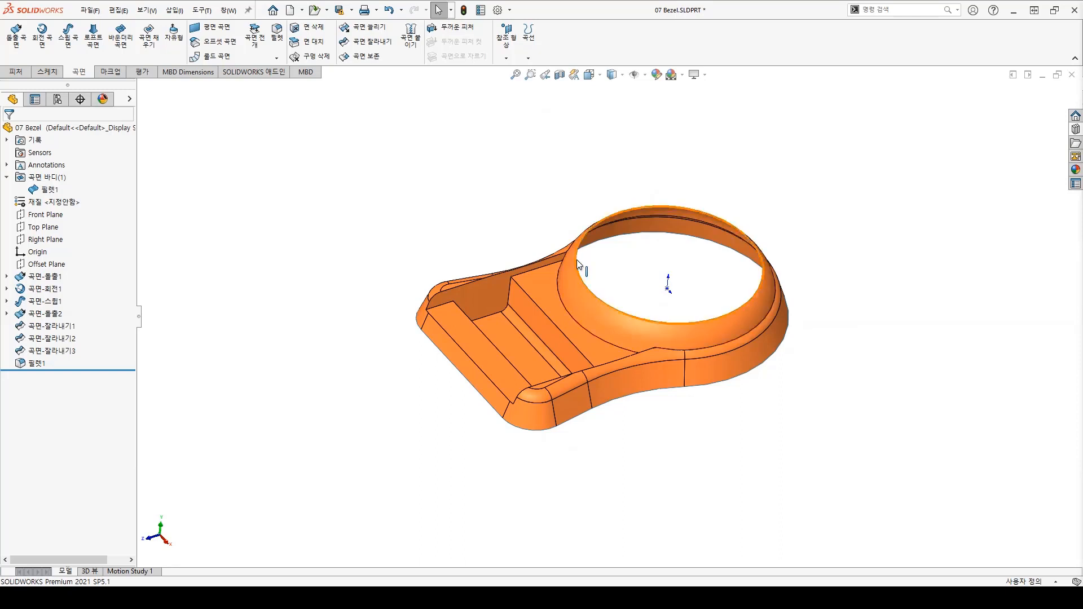
Thicken the filleted bezel surface body by 1 mm toward its outer side.
{"action": "left_click", "coordinate": [431, 29]}
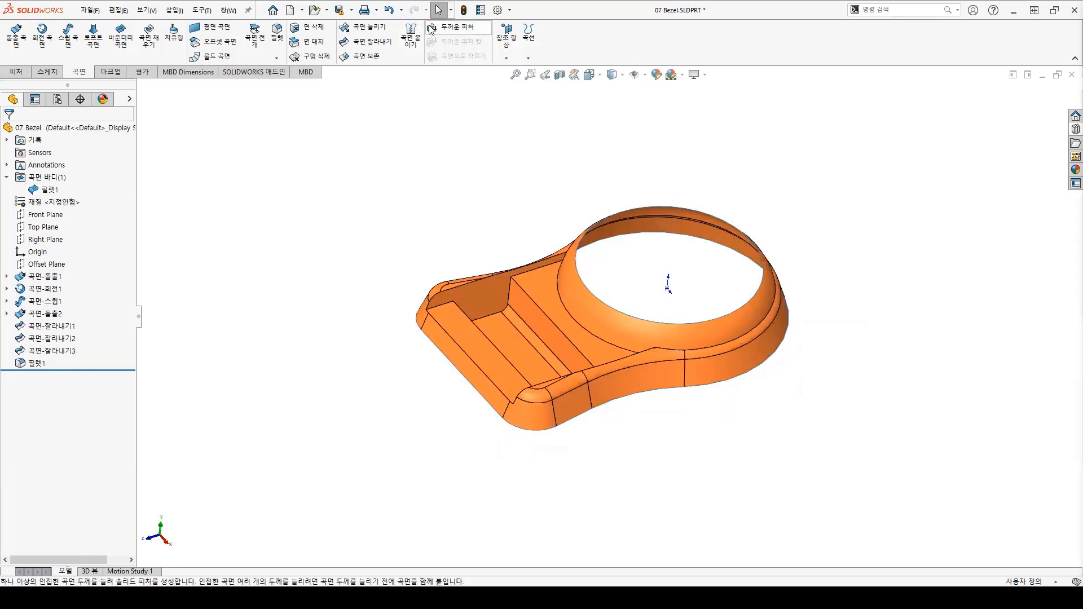
{"action": "left_click", "coordinate": [595, 321]}
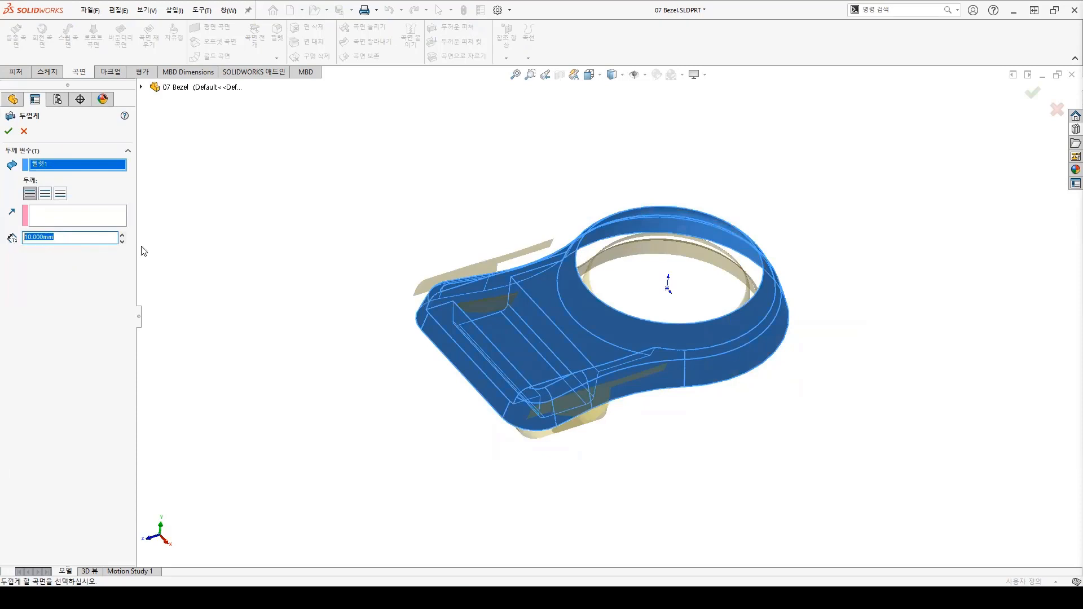
{"action": "type", "text": "1"}
{"action": "key", "text": "Return"}
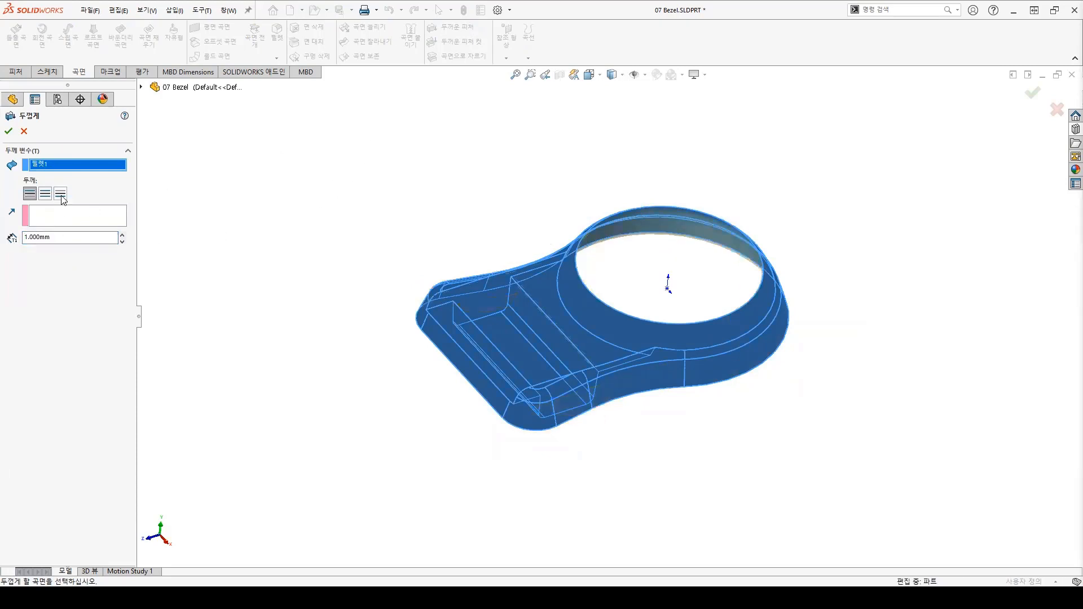
{"action": "left_click", "coordinate": [60, 194]}
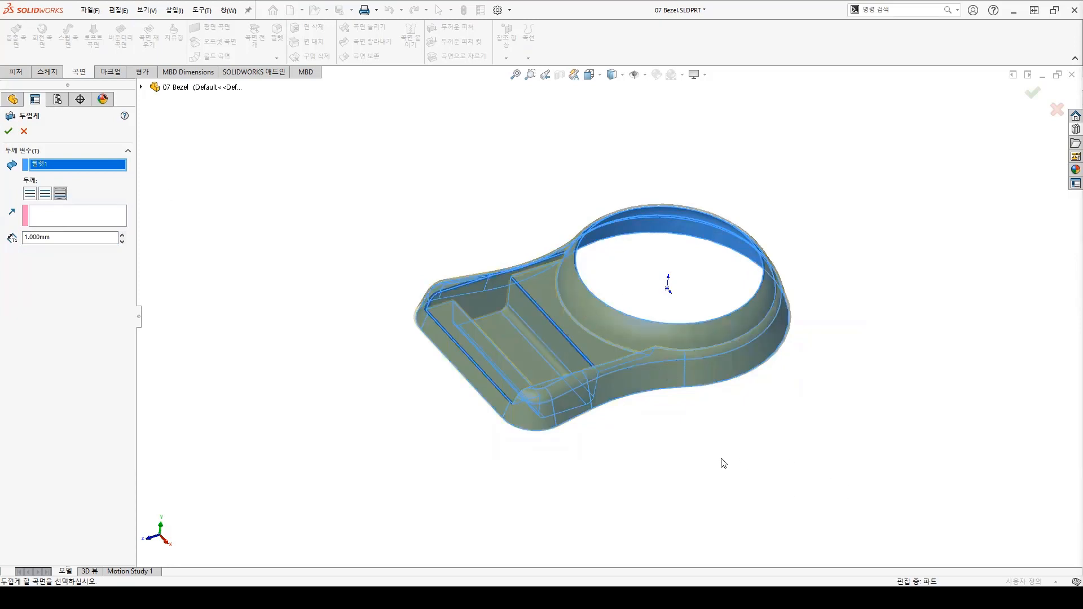
{"action": "left_click", "coordinate": [1033, 92]}
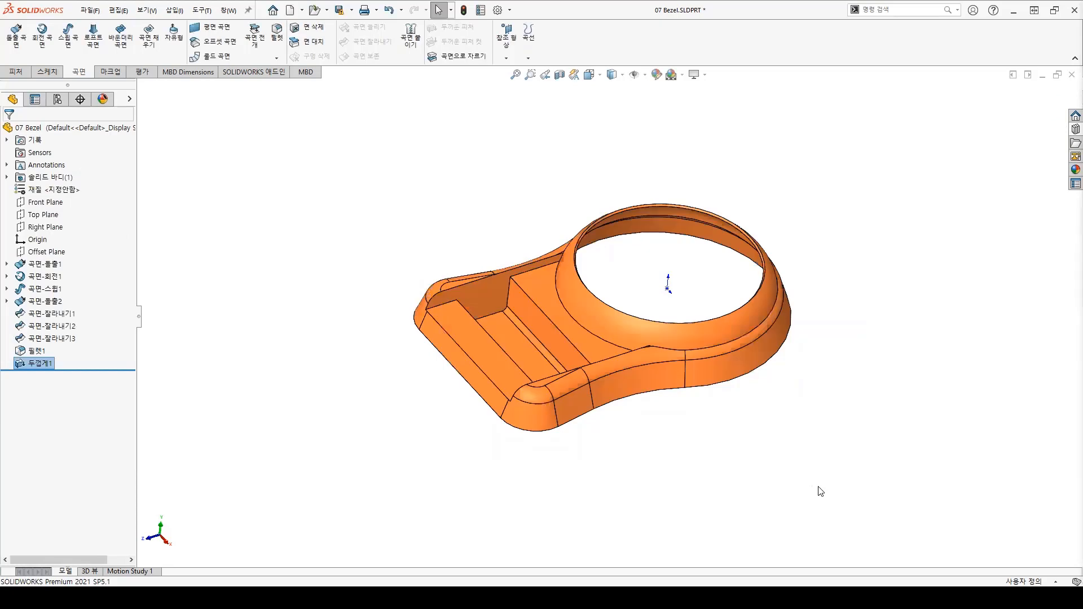
Expand the list of solid bodies and section the bezel view at the Front Plane with 0 mm offset.
{"action": "left_click", "coordinate": [7, 177]}
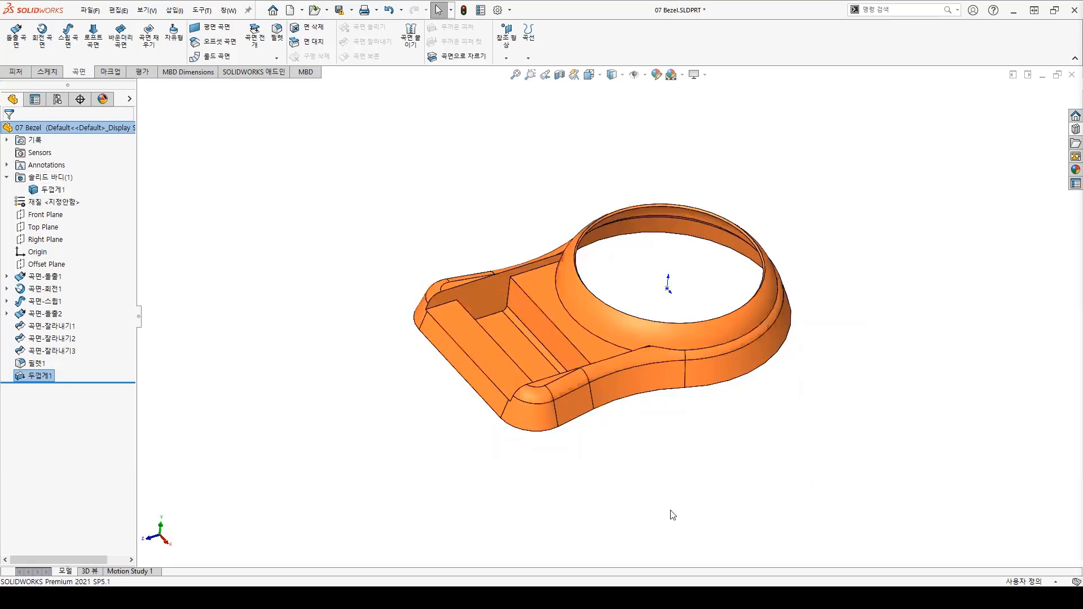
{"action": "left_click", "coordinate": [559, 74]}
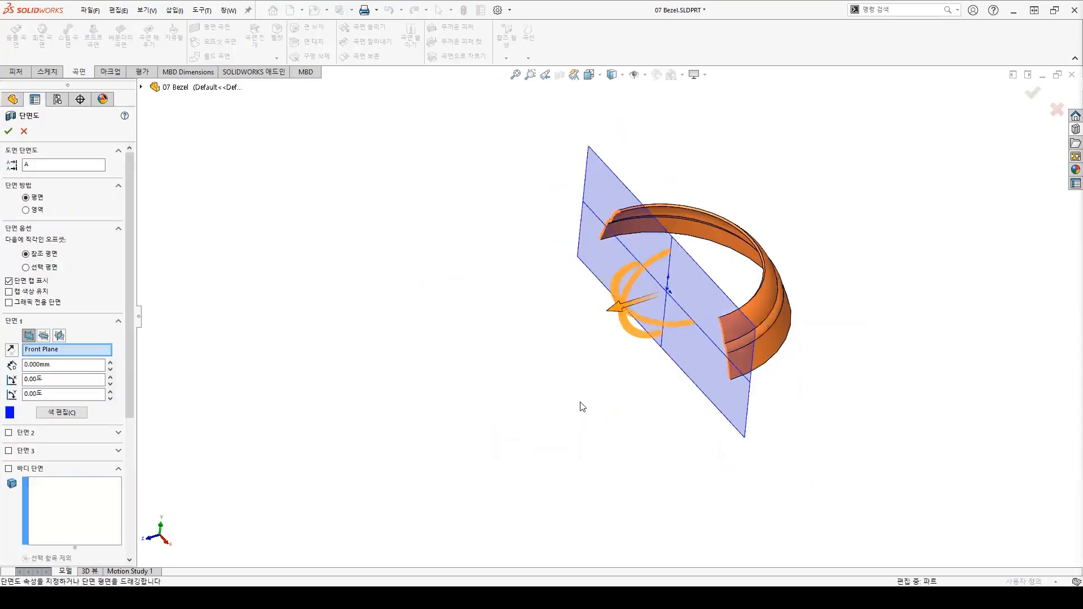
{"action": "middle_click_drag", "start_coordinate": [581, 404], "coordinate": [669, 395]}
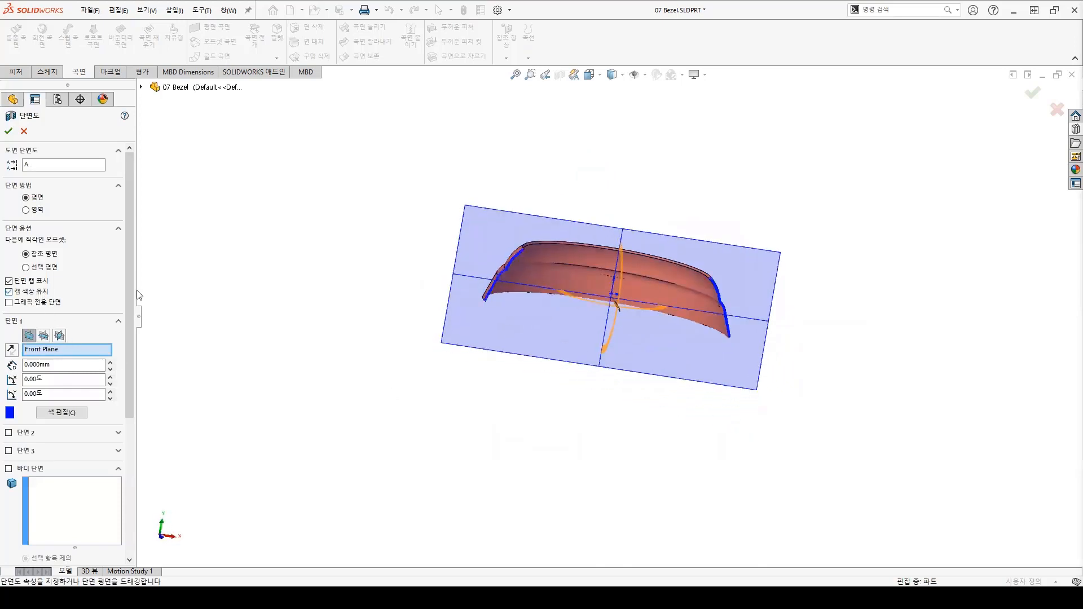
{"action": "left_click", "coordinate": [9, 131]}
{"action": "key", "text": "ctrl+1"}
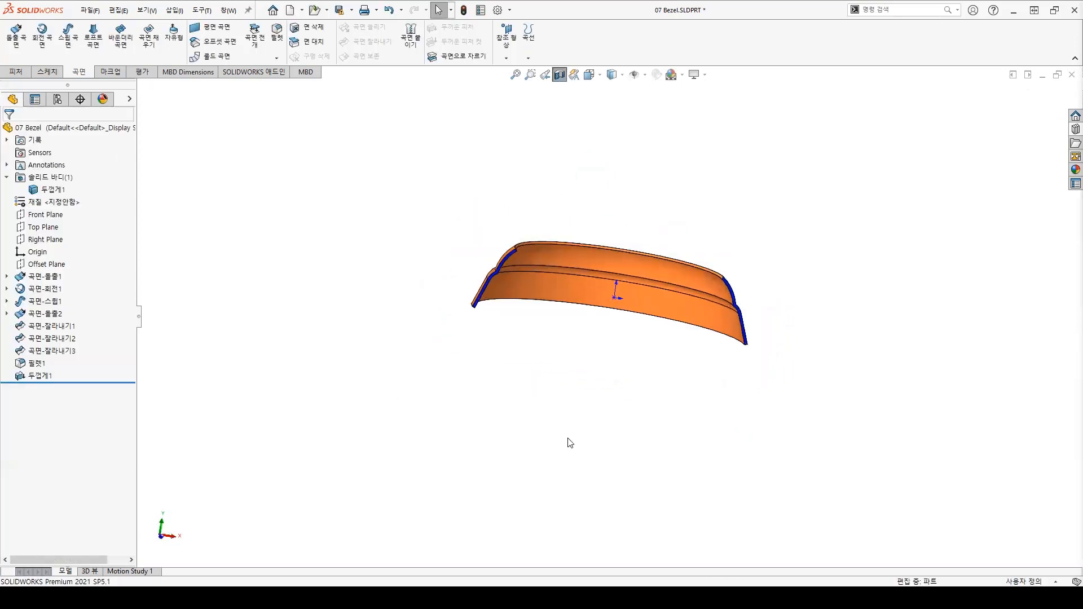
Examine the sectioned wall's profile and inner faces, including the slanted end of the ring's upper rim.
{"action": "scroll", "coordinate": [387, 339], "scroll_direction": "down", "scroll_amount": 3}
{"action": "left_click", "coordinate": [528, 232]}
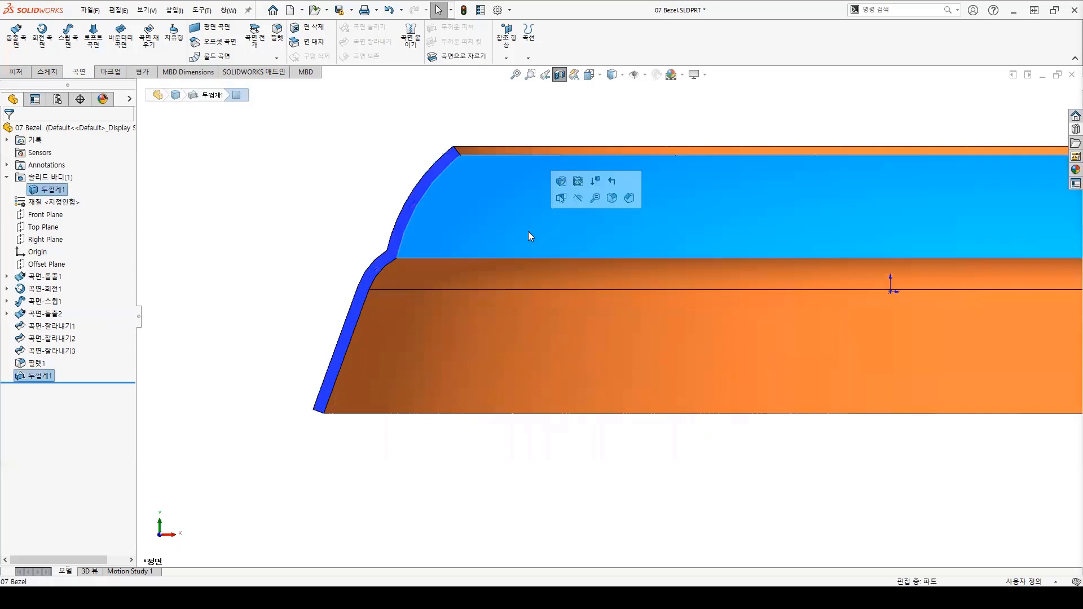
{"action": "left_click", "coordinate": [458, 279]}
{"action": "left_click", "coordinate": [444, 319]}
{"action": "left_click", "coordinate": [438, 281]}
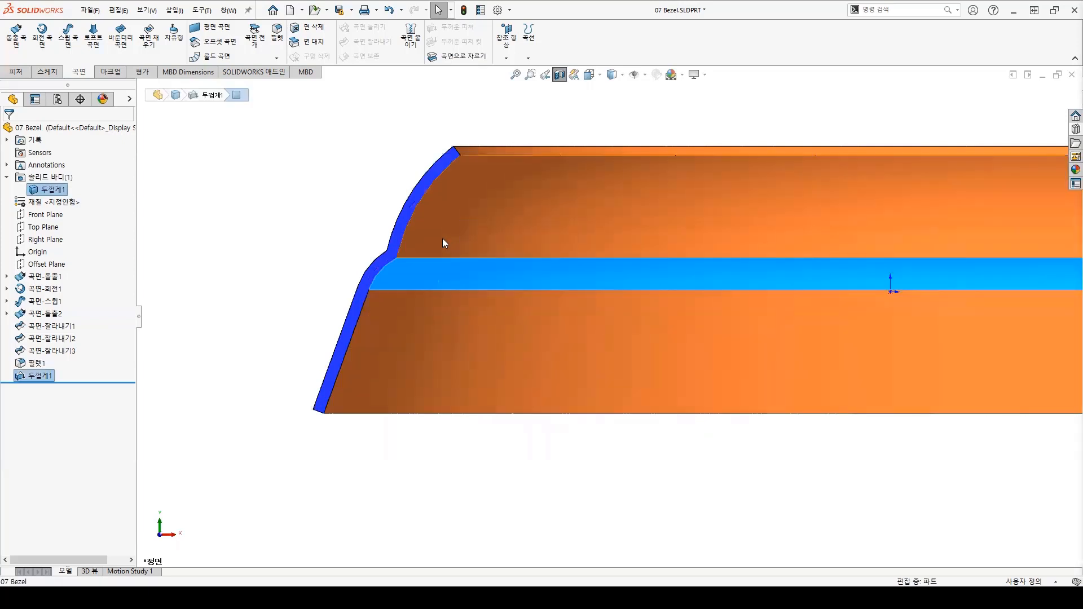
{"action": "left_click", "coordinate": [443, 238]}
{"action": "left_click", "coordinate": [416, 322]}
{"action": "left_click", "coordinate": [454, 189]}
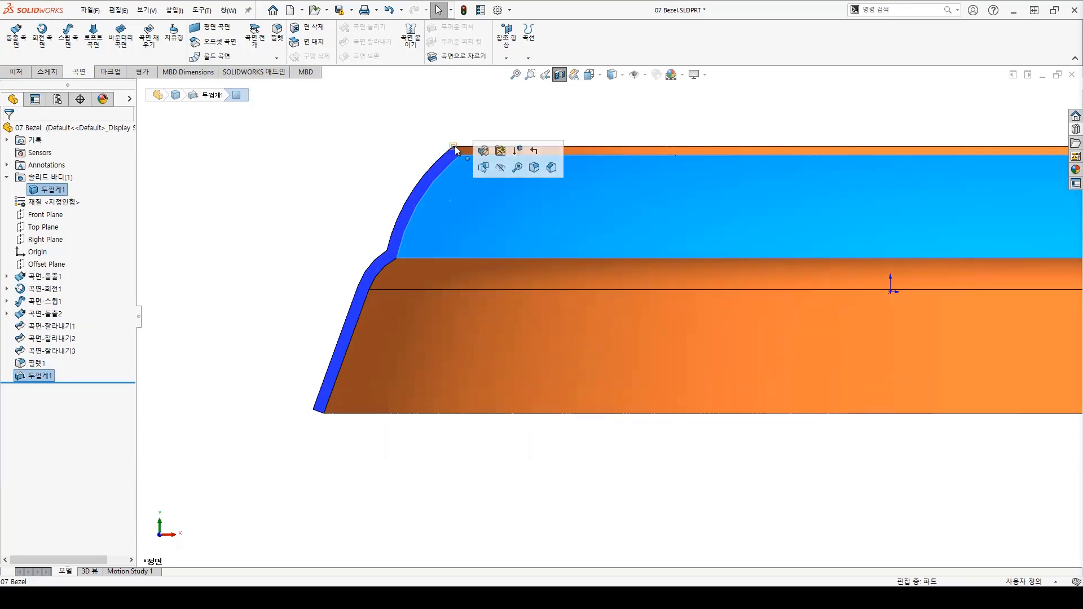
{"action": "scroll", "coordinate": [474, 221], "scroll_direction": "down", "scroll_amount": 3}
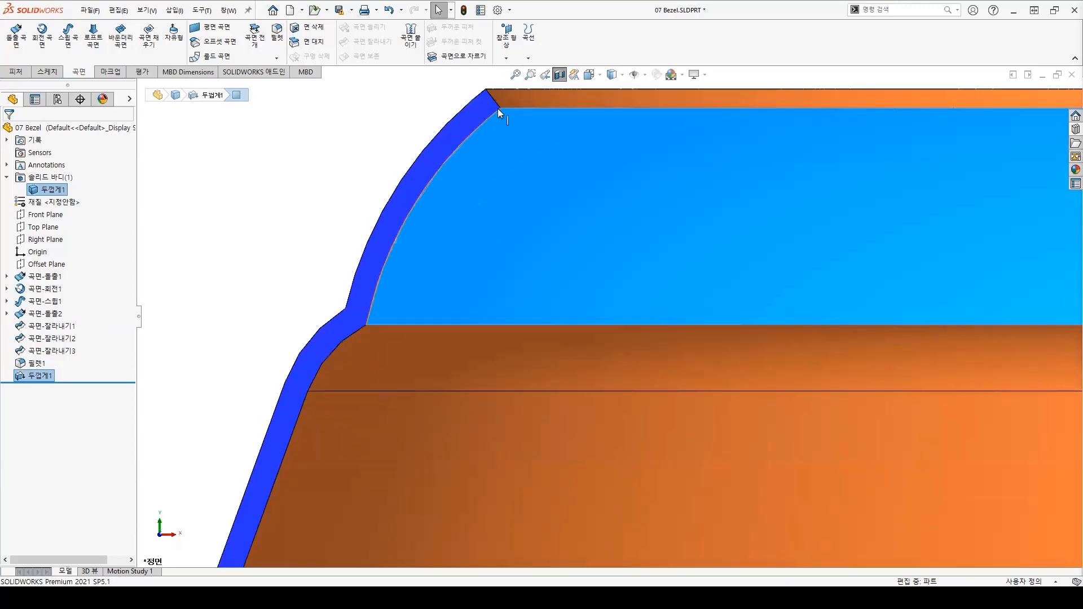
{"action": "scroll", "coordinate": [586, 224], "scroll_direction": "up", "scroll_amount": 3}
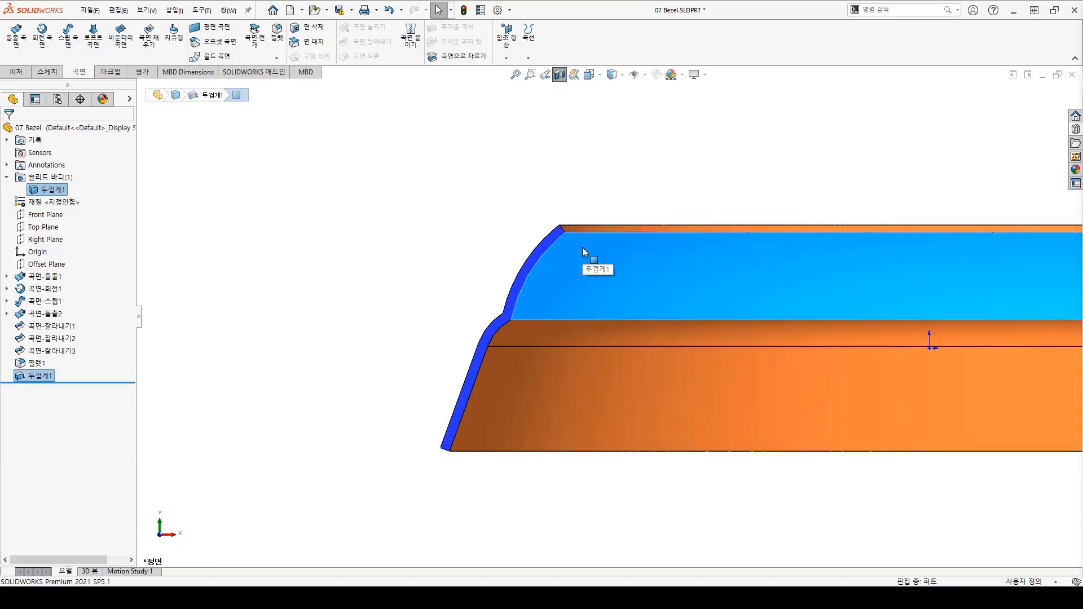
{"action": "scroll", "coordinate": [742, 496], "scroll_direction": "up", "scroll_amount": 3}
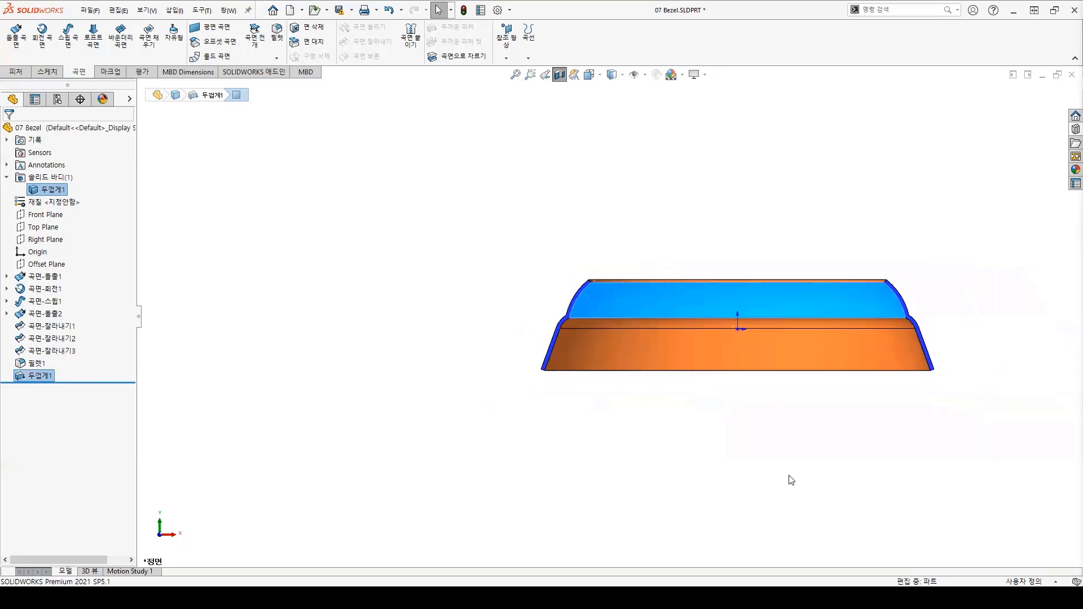
Examine the slanted lower end of the sectioned outer wall and turn off the section view.
{"action": "scroll", "coordinate": [930, 383], "scroll_direction": "down", "scroll_amount": 5}
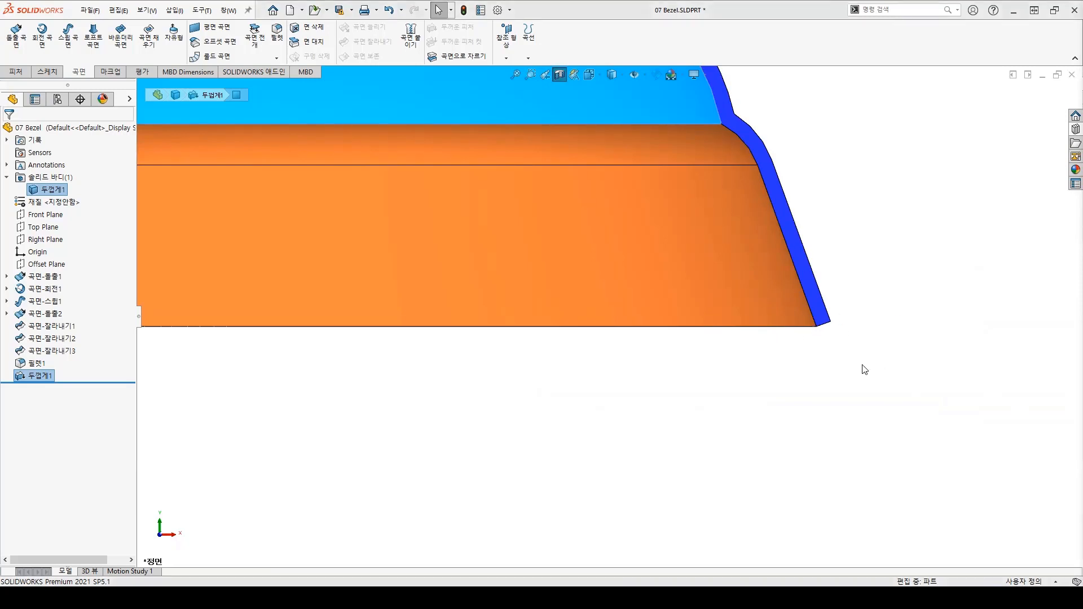
{"action": "middle_click_drag", "start_coordinate": [838, 358], "coordinate": [848, 441]}
{"action": "scroll", "coordinate": [848, 441], "scroll_direction": "up", "scroll_amount": 3}
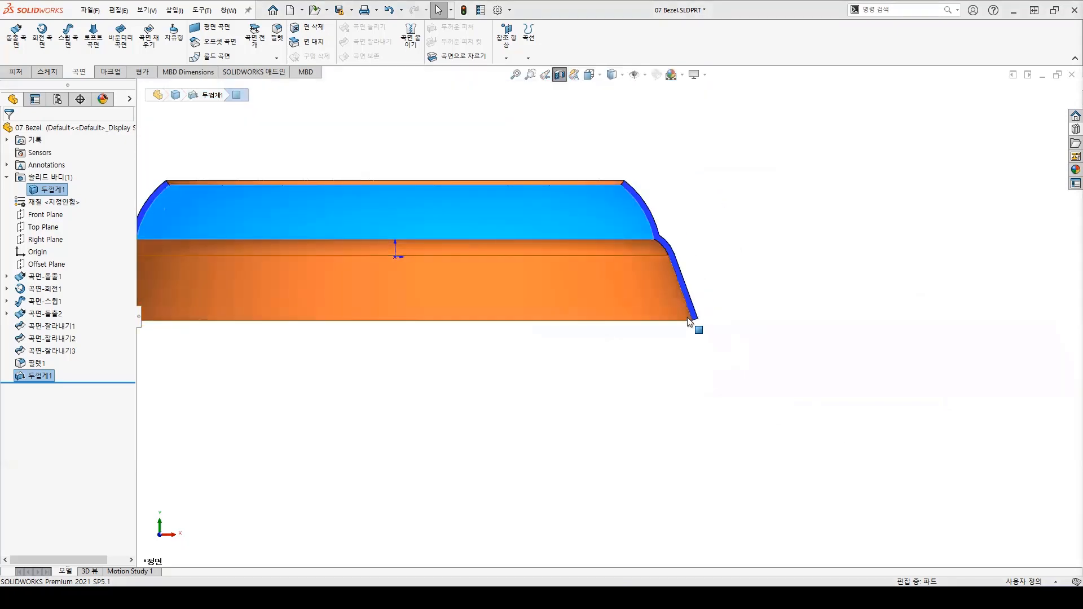
{"action": "scroll", "coordinate": [730, 330], "scroll_direction": "up", "scroll_amount": 4}
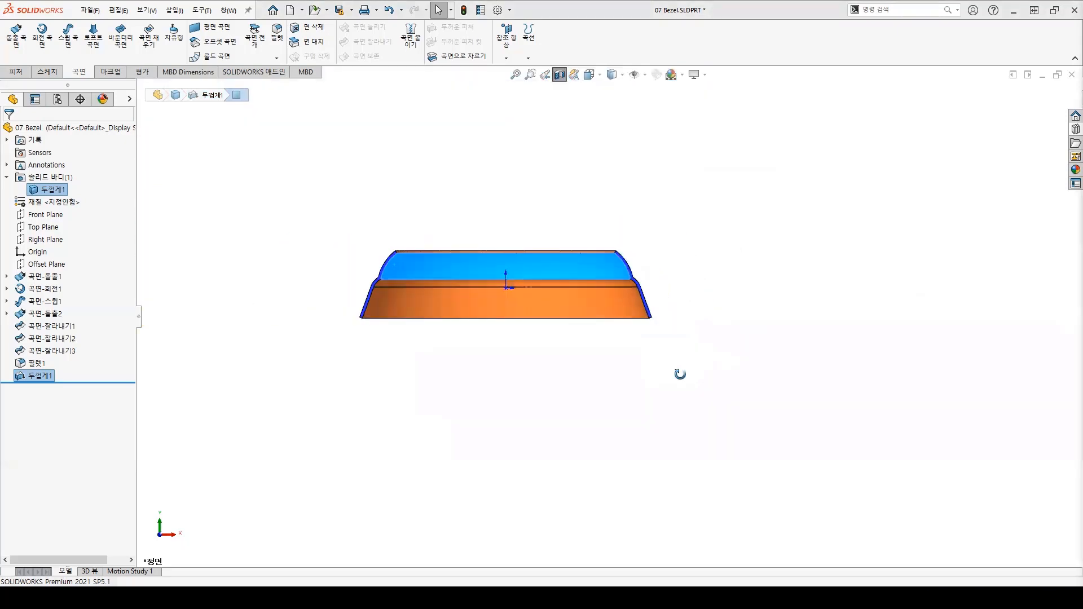
{"action": "middle_click_drag", "start_coordinate": [682, 372], "coordinate": [449, 303]}
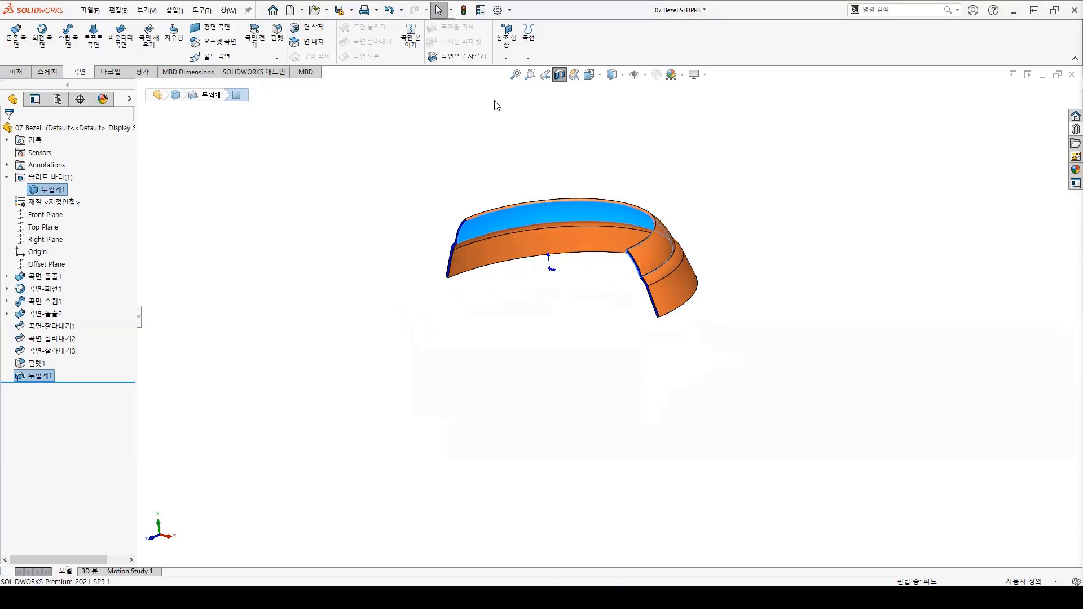
{"action": "left_click", "coordinate": [559, 74]}
{"action": "scroll", "coordinate": [615, 327], "scroll_direction": "up", "scroll_amount": 3}
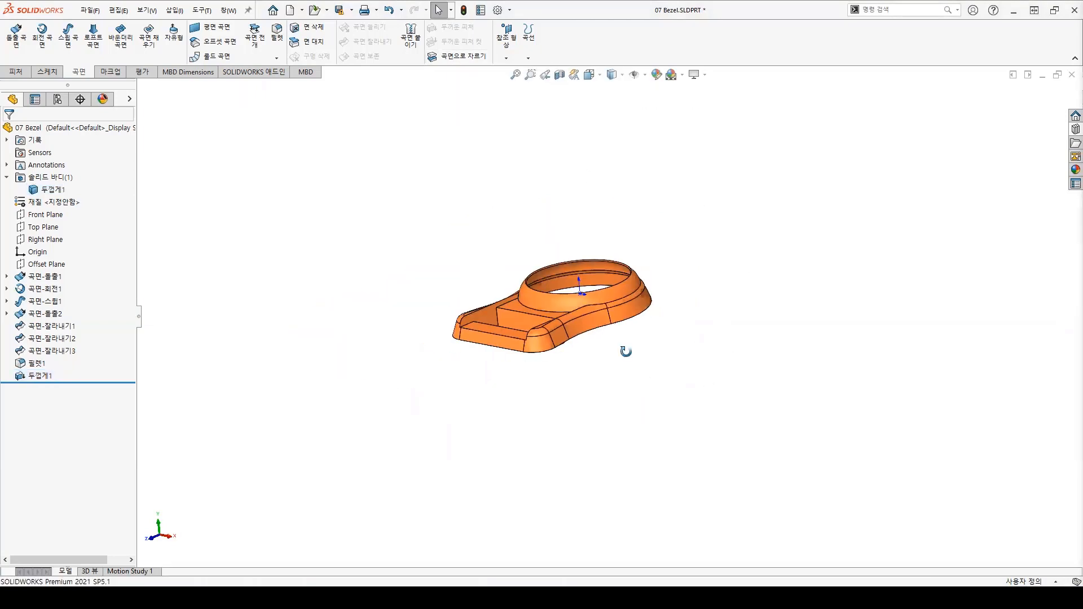
{"action": "middle_click_drag", "start_coordinate": [626, 351], "coordinate": [648, 401]}
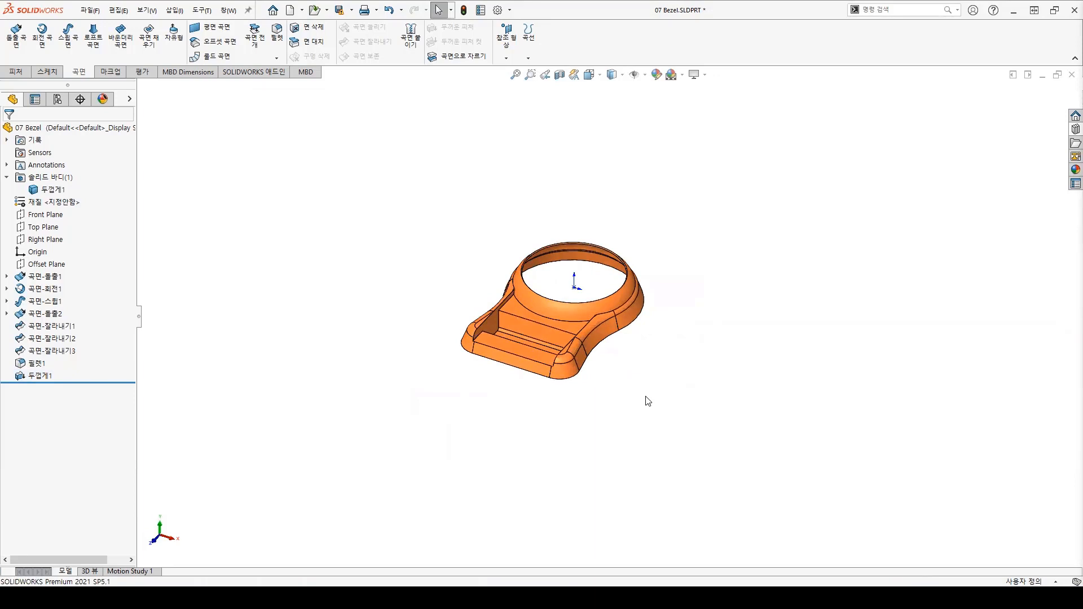
Start a radiated surface and examine the slanted base rim of the bezel from its underside.
{"action": "middle_click_drag", "start_coordinate": [711, 430], "coordinate": [713, 363]}
{"action": "scroll", "coordinate": [580, 315], "scroll_direction": "down", "scroll_amount": 5}
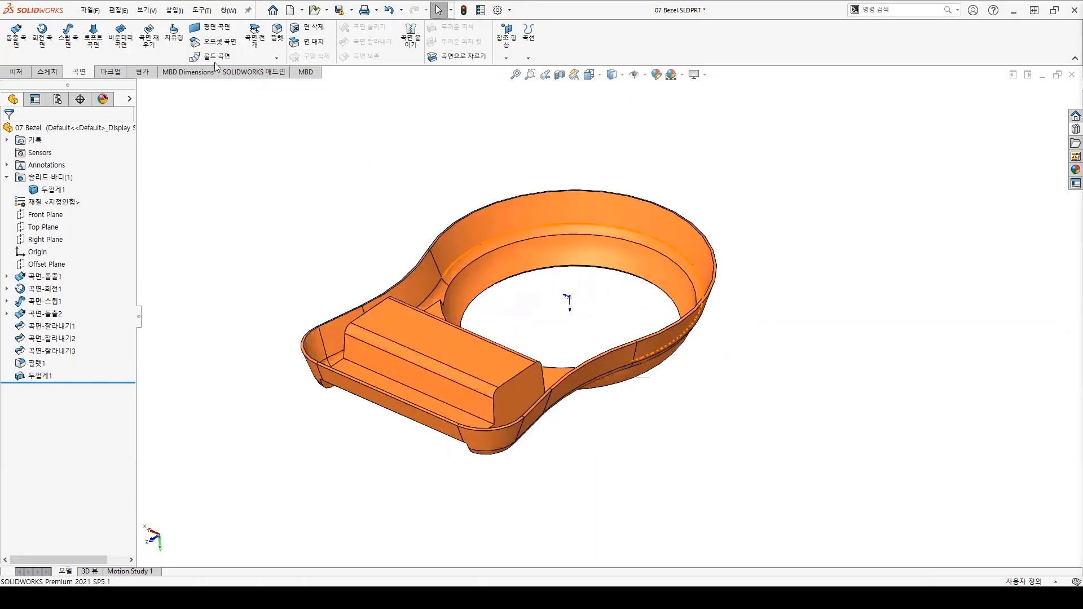
{"action": "left_click", "coordinate": [174, 10]}
{"action": "mouse_move", "coordinate": [195, 115]}
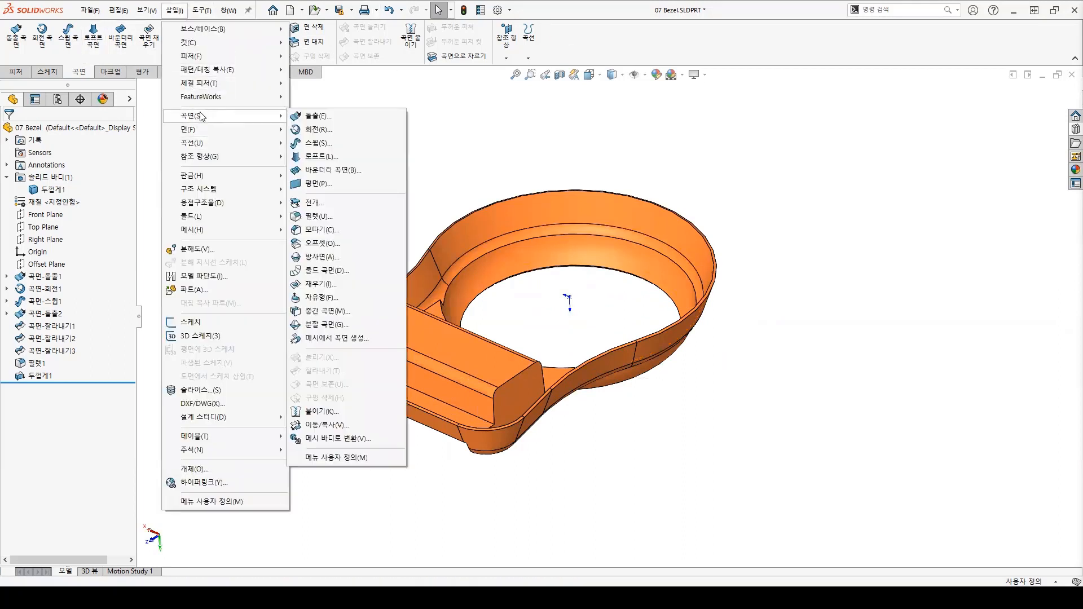
{"action": "left_click", "coordinate": [340, 258]}
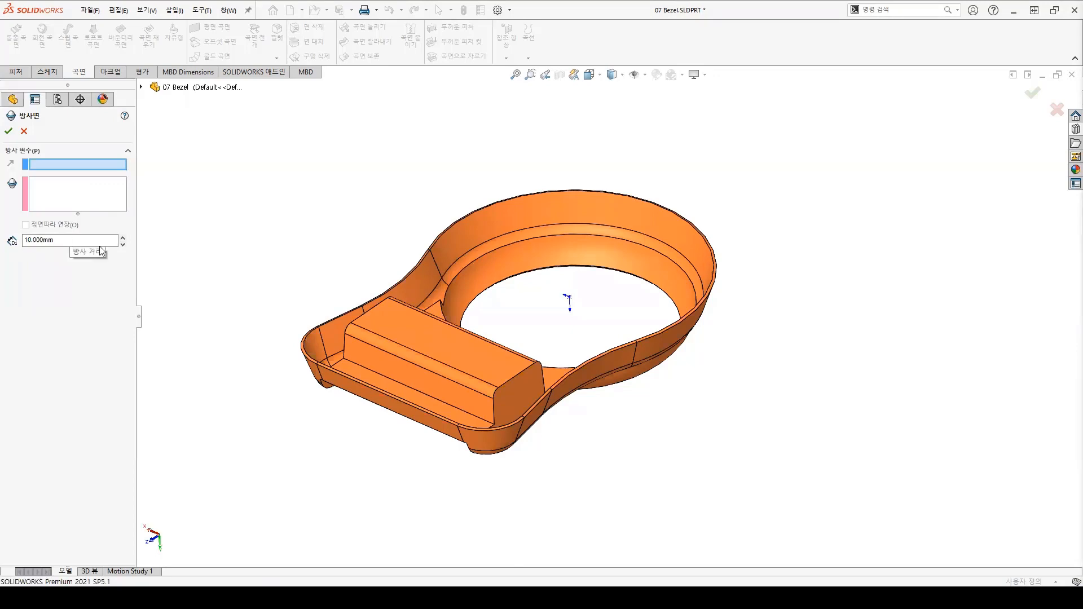
{"action": "scroll", "coordinate": [474, 352], "scroll_direction": "down", "scroll_amount": 5}
{"action": "middle_click_drag", "start_coordinate": [580, 464], "coordinate": [649, 365]}
{"action": "scroll", "coordinate": [714, 355], "scroll_direction": "down", "scroll_amount": 3}
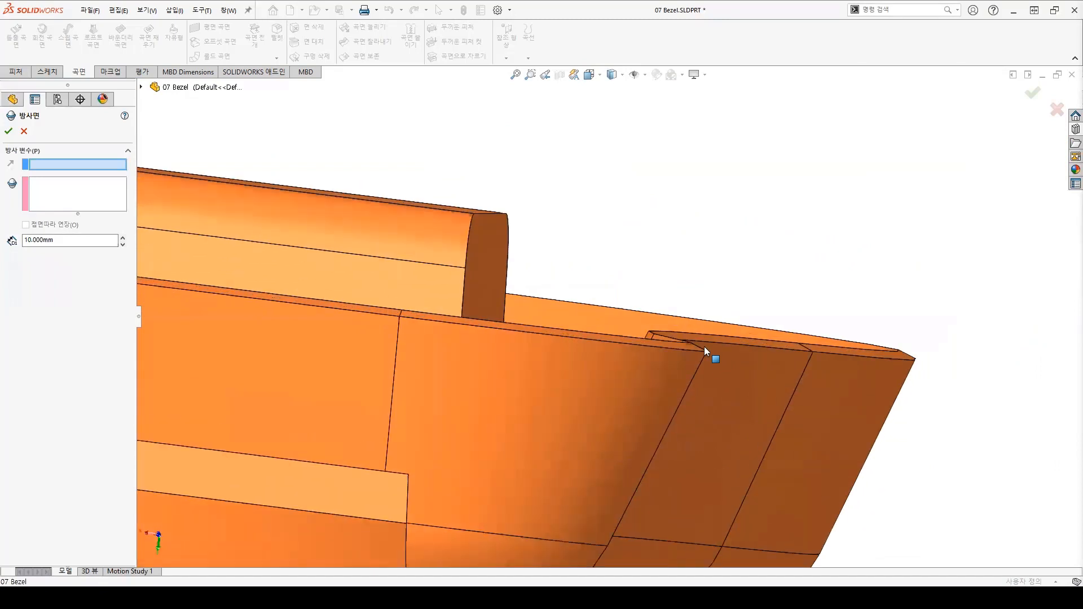
{"action": "scroll", "coordinate": [705, 347], "scroll_direction": "down", "scroll_amount": 2}
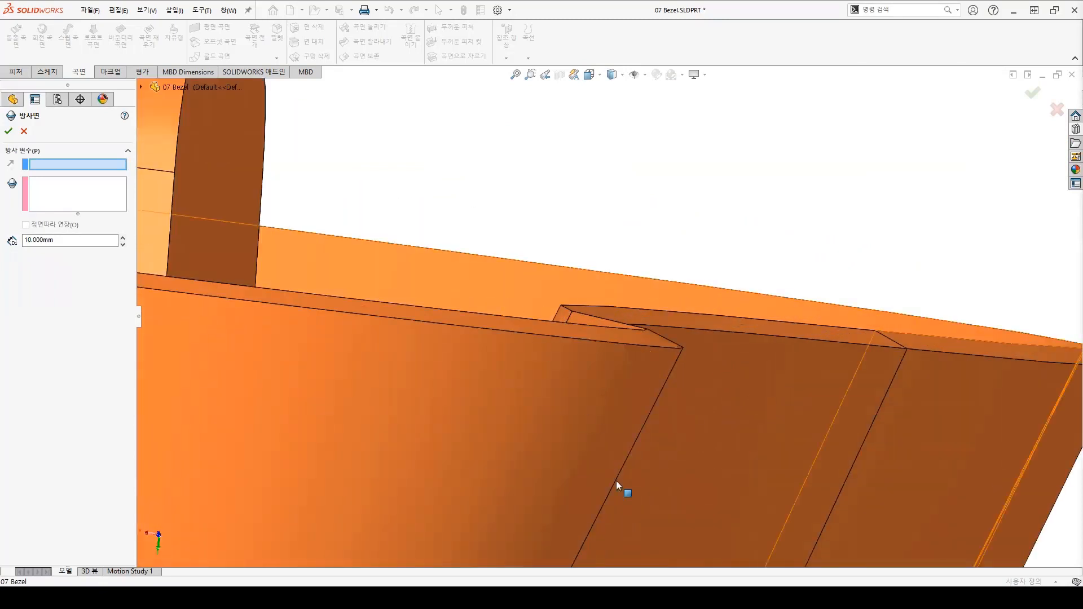
{"action": "scroll", "coordinate": [598, 435], "scroll_direction": "up", "scroll_amount": 6}
{"action": "middle_click_drag", "start_coordinate": [557, 391], "coordinate": [488, 503]}
{"action": "scroll", "coordinate": [442, 417], "scroll_direction": "down", "scroll_amount": 5}
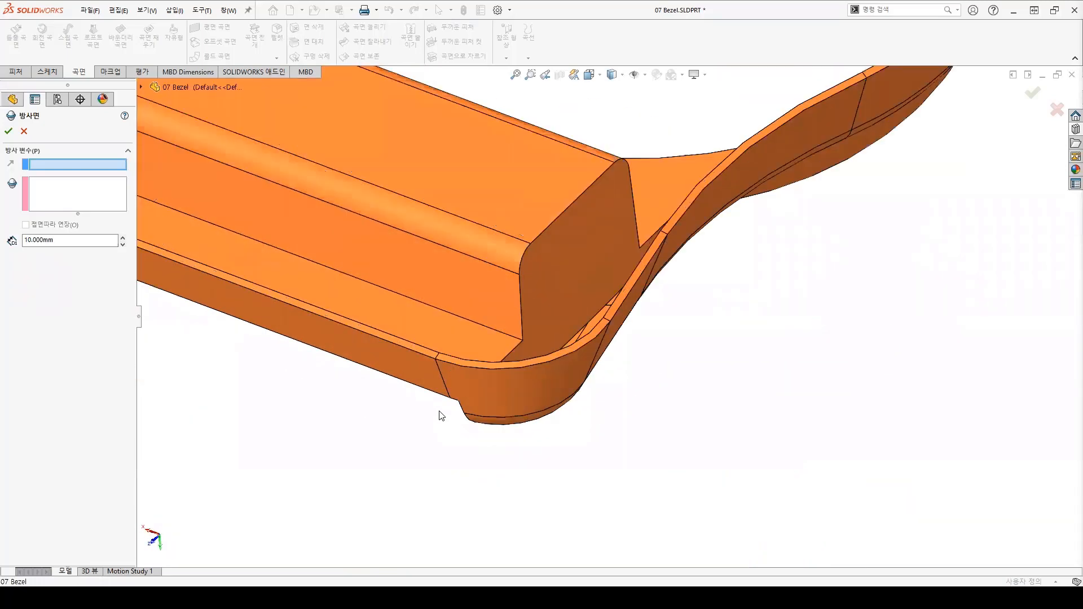
{"action": "left_click", "coordinate": [408, 349]}
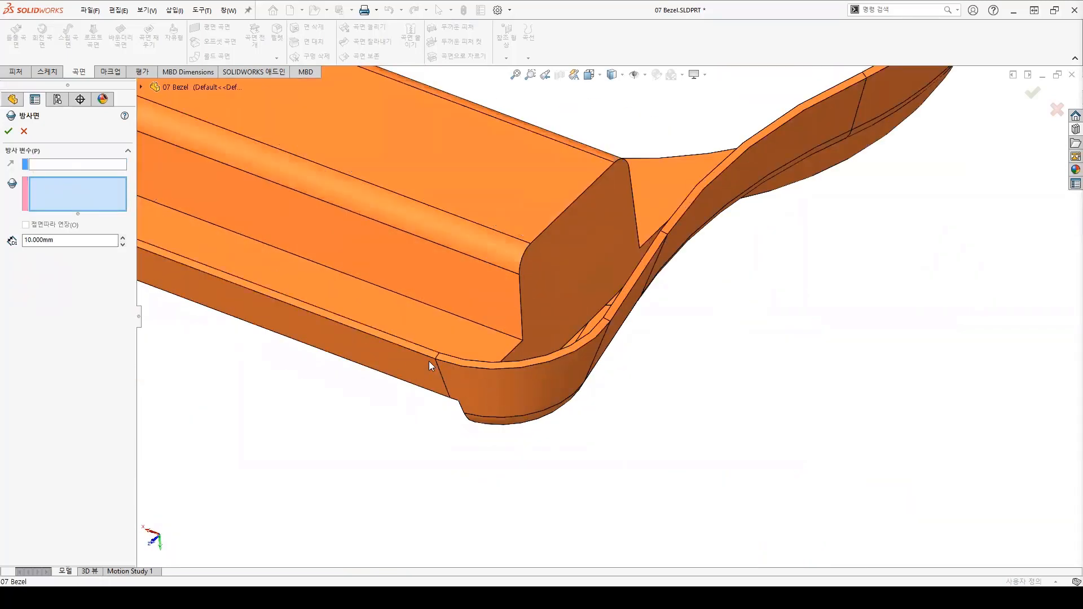
{"action": "key", "text": "f"}
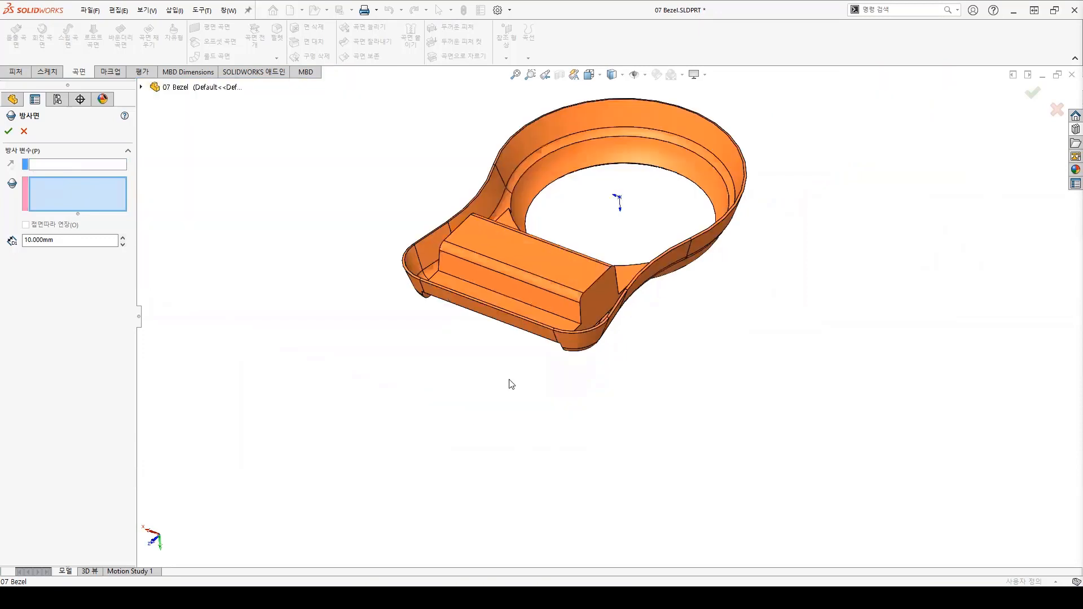
{"action": "scroll", "coordinate": [627, 226], "scroll_direction": "down", "scroll_amount": 3}
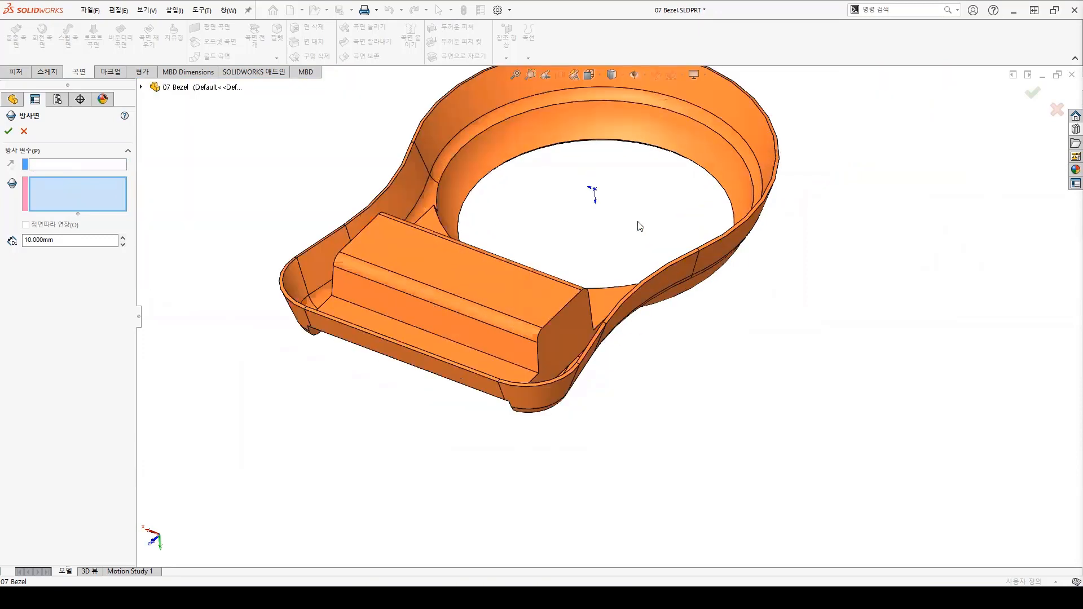
{"action": "left_click", "coordinate": [359, 330]}
{"action": "left_click", "coordinate": [296, 309]}
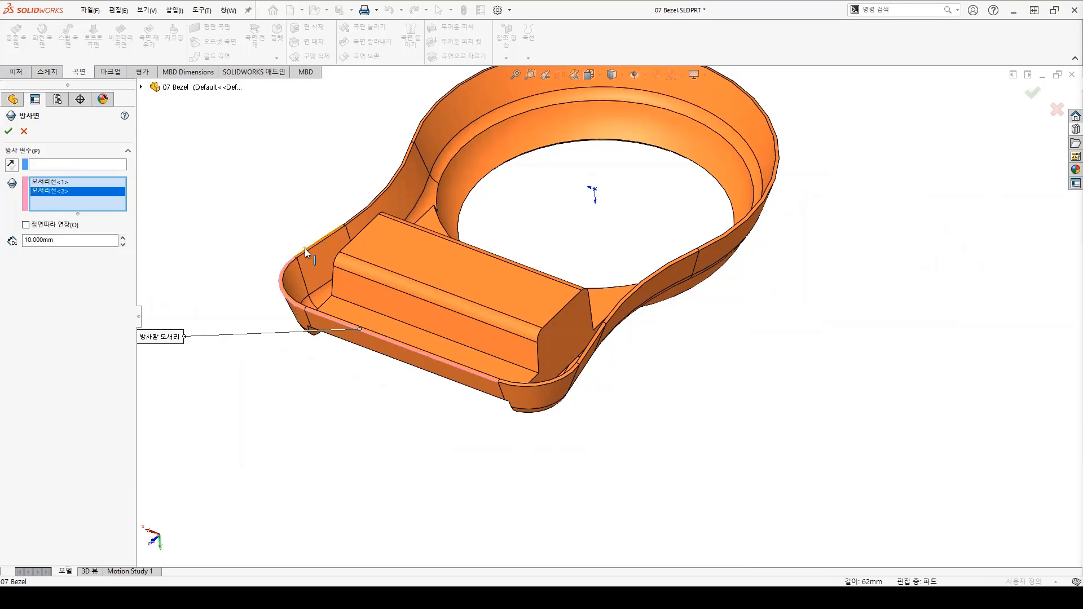
{"action": "left_click", "coordinate": [304, 248]}
{"action": "right_click", "coordinate": [59, 207]}
{"action": "left_click", "coordinate": [69, 216]}
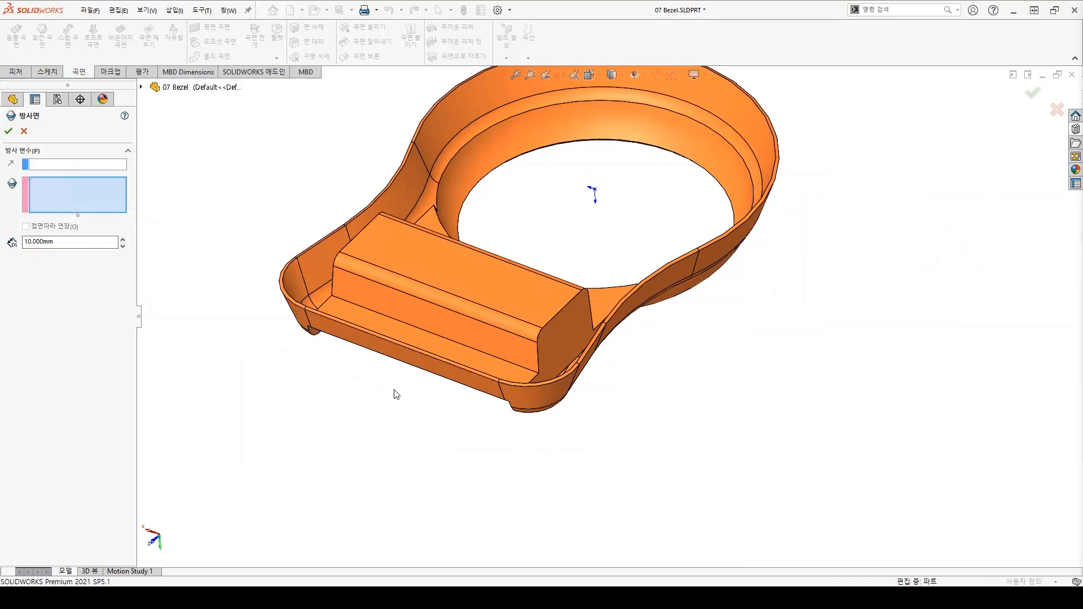
Choose the full tangent chain of outer base-rim edges to radiate, with the pocket floor's flat underside as the reference plane.
{"action": "right_click", "coordinate": [401, 344]}
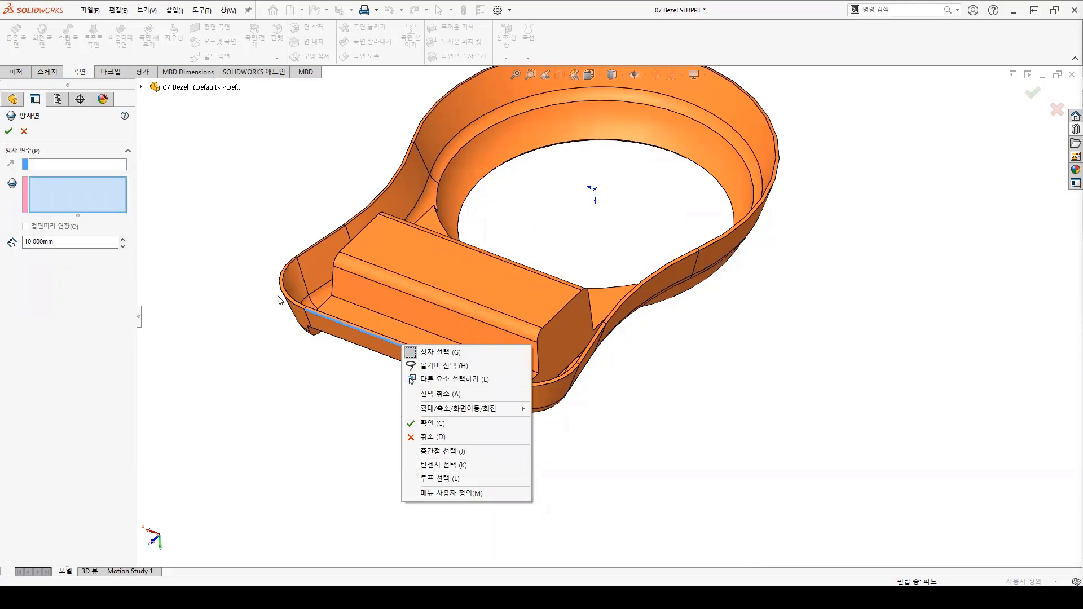
{"action": "left_click", "coordinate": [439, 466]}
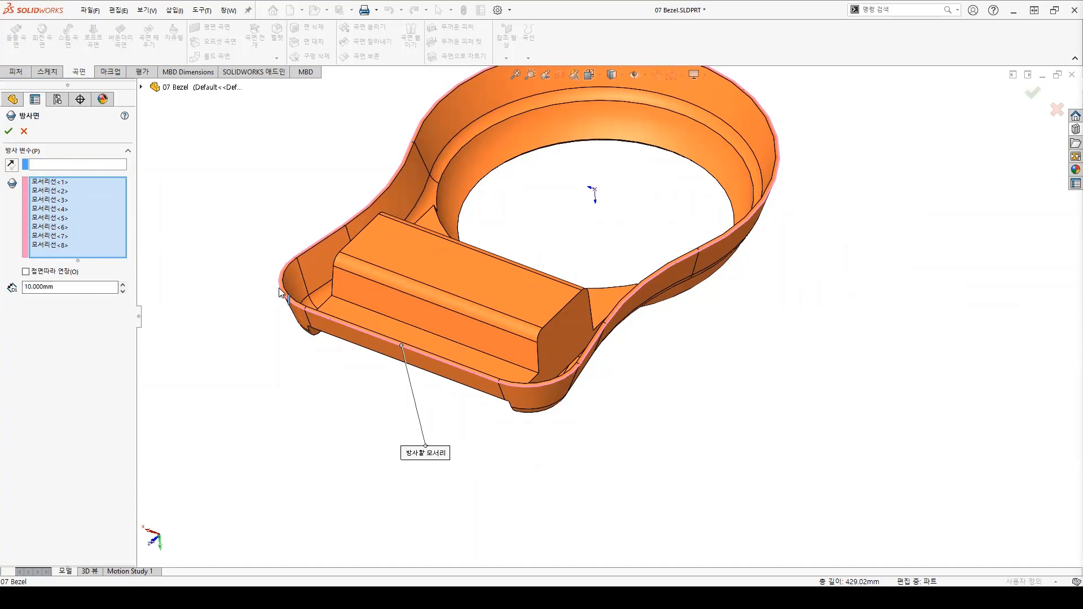
{"action": "left_click", "coordinate": [36, 164]}
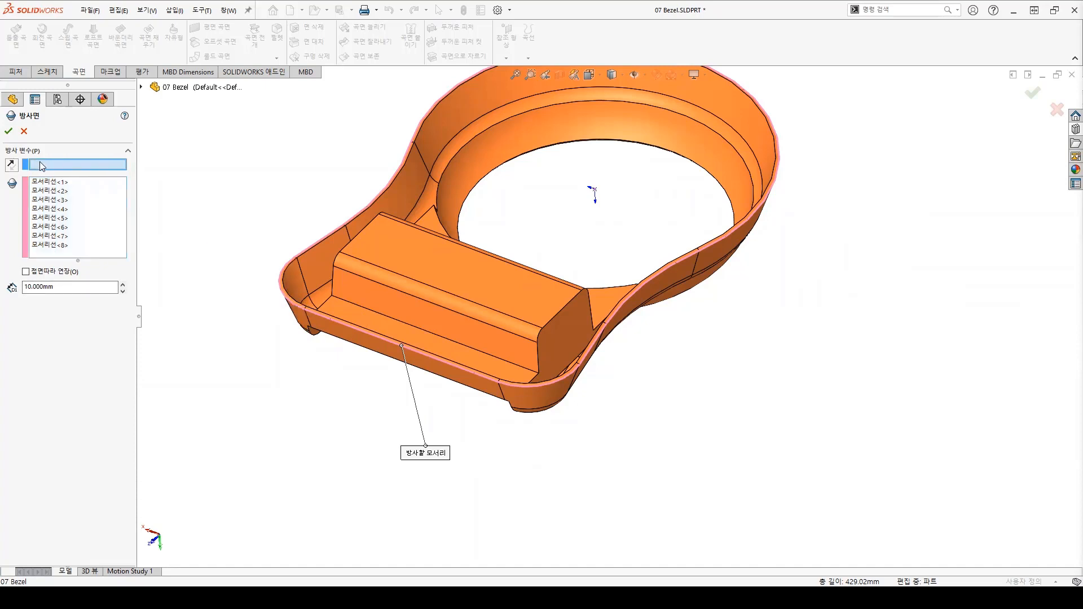
{"action": "left_click", "coordinate": [470, 274]}
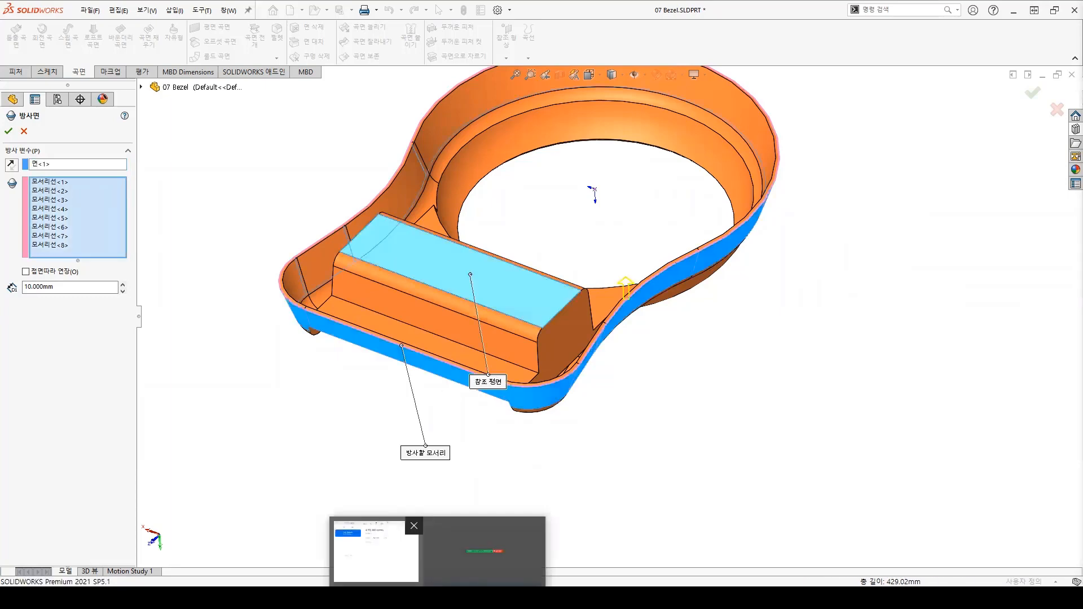
Reverse the radiate direction toward the bezel's inside, set the distance to 5 mm and create the surface.
{"action": "scroll", "coordinate": [622, 297], "scroll_direction": "down", "scroll_amount": 5}
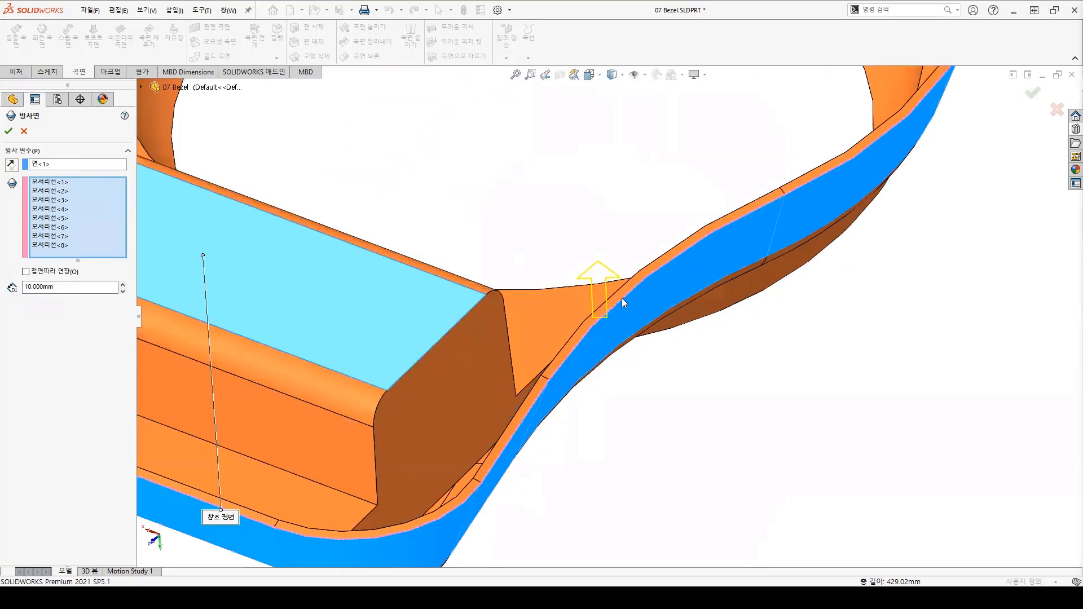
{"action": "scroll", "coordinate": [612, 347], "scroll_direction": "up", "scroll_amount": 4}
{"action": "middle_click_drag", "start_coordinate": [618, 354], "coordinate": [679, 364]}
{"action": "left_click", "coordinate": [11, 166]}
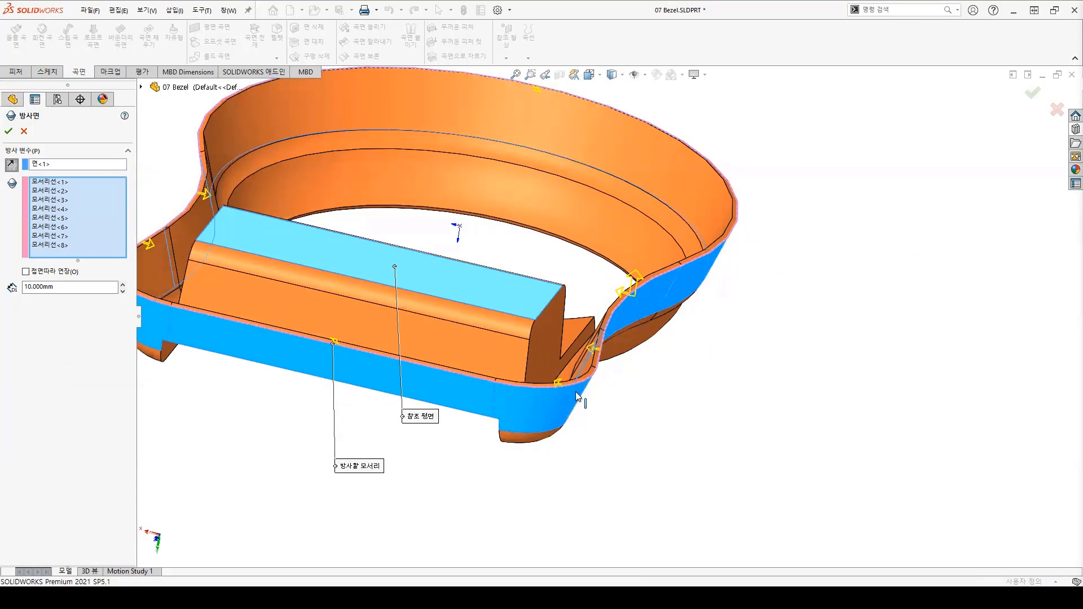
{"action": "middle_click_drag", "start_coordinate": [464, 450], "coordinate": [447, 472]}
{"action": "left_click_drag", "start_coordinate": [67, 288], "coordinate": [7, 288]}
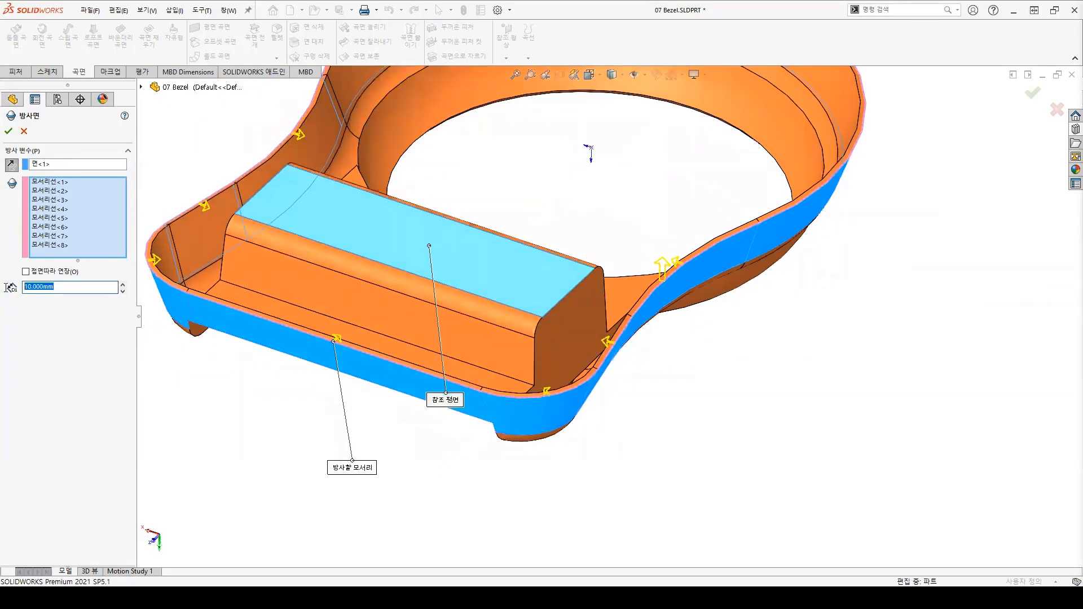
{"action": "type", "text": "5"}
{"action": "left_click", "coordinate": [205, 424]}
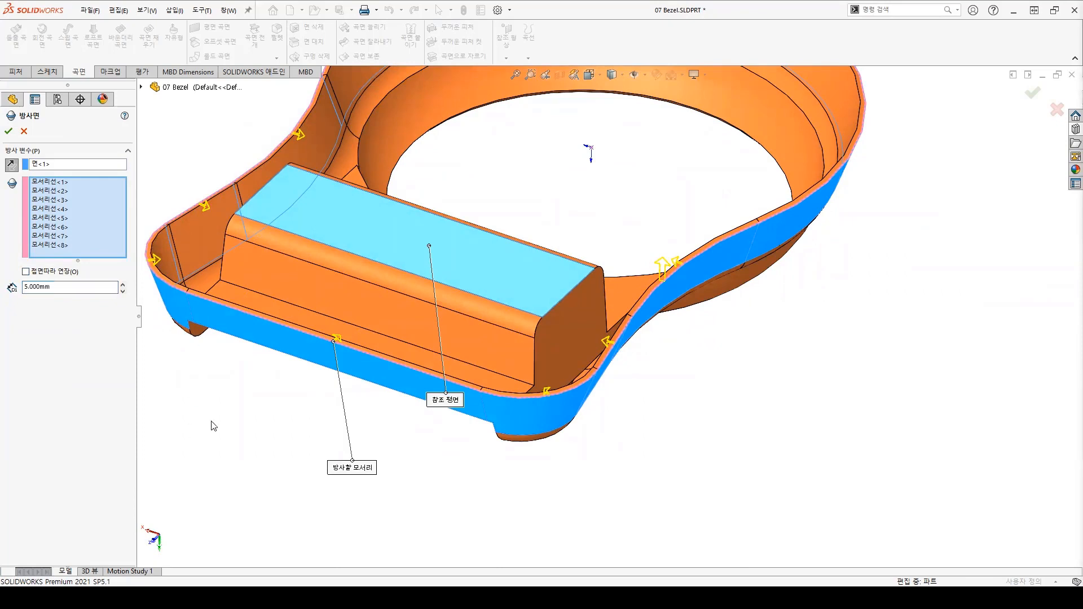
{"action": "left_click", "coordinate": [8, 132]}
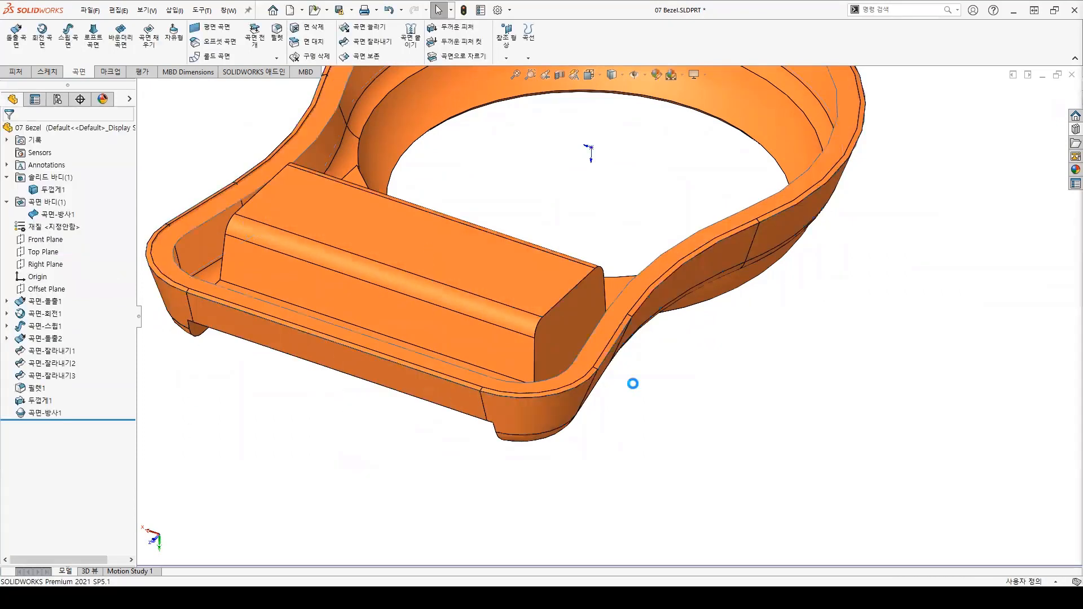
Examine how the radiated surface meets the wall's slanted base rim at the corners and side.
{"action": "scroll", "coordinate": [660, 426], "scroll_direction": "down", "scroll_amount": 10}
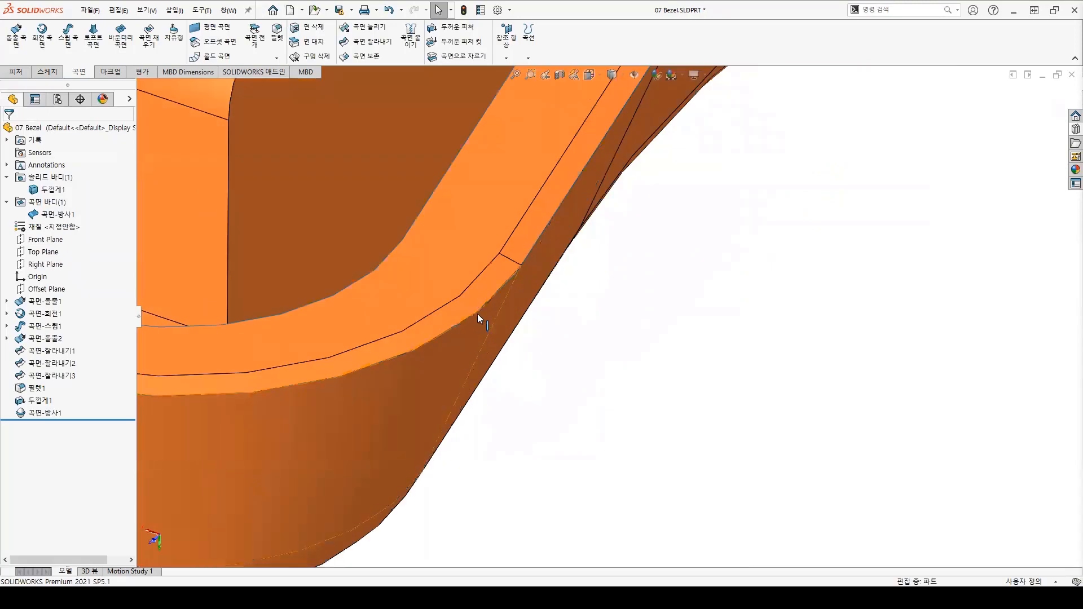
{"action": "left_click", "coordinate": [391, 253]}
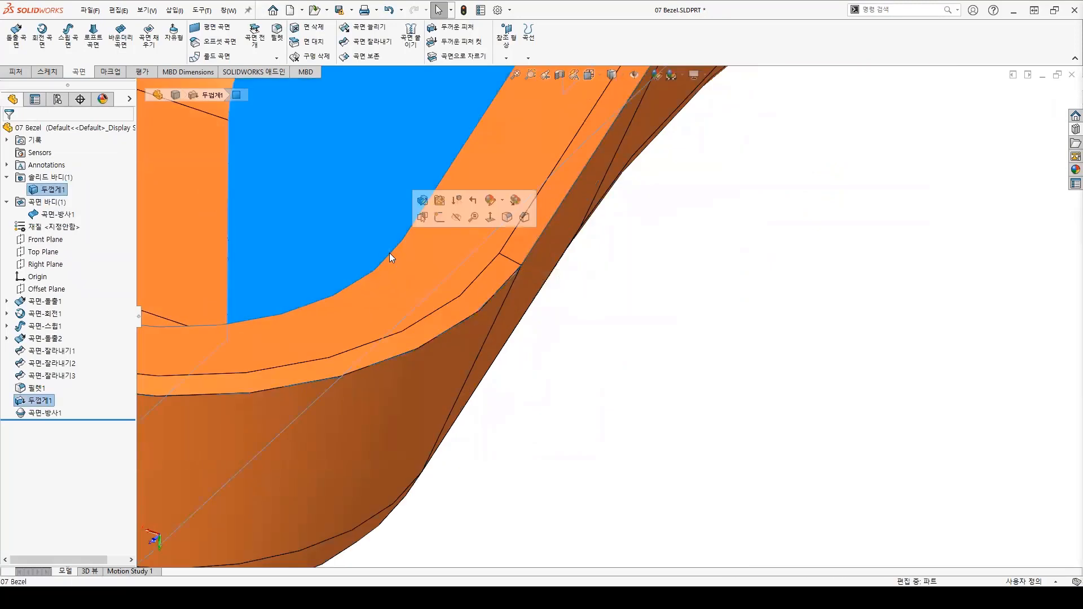
{"action": "scroll", "coordinate": [407, 287], "scroll_direction": "up", "scroll_amount": 5}
{"action": "left_click", "coordinate": [433, 121]}
{"action": "scroll", "coordinate": [757, 382], "scroll_direction": "down", "scroll_amount": 2}
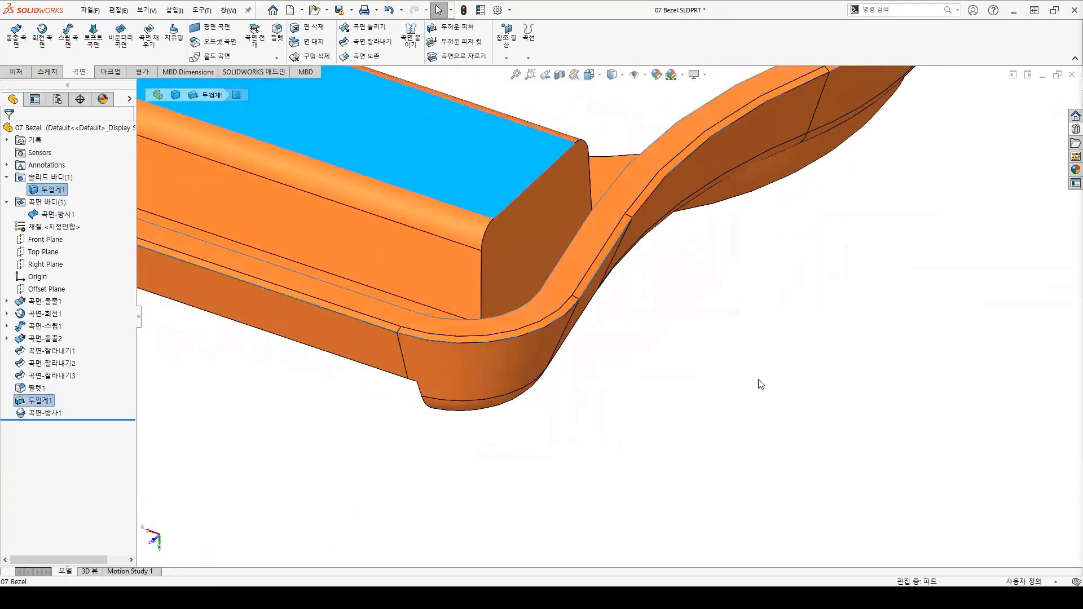
{"action": "middle_click_drag", "start_coordinate": [543, 314], "coordinate": [577, 317]}
{"action": "scroll", "coordinate": [578, 318], "scroll_direction": "down", "scroll_amount": 6}
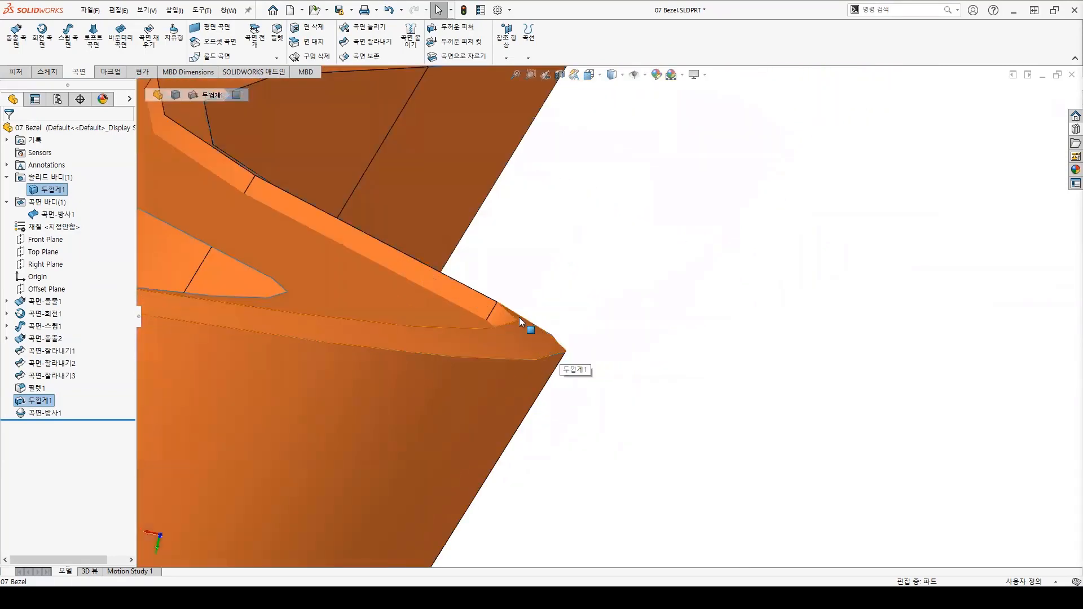
Cut the solid bezel with the radiated surface, reversing the cut direction so the slanted rim material beyond it is removed.
{"action": "left_click", "coordinate": [371, 314]}
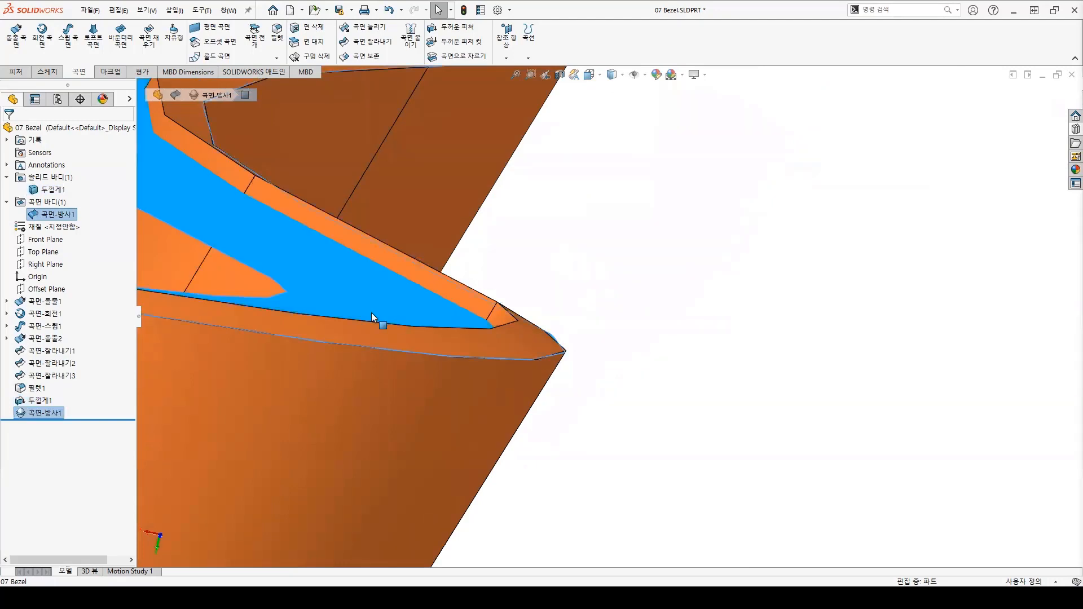
{"action": "scroll", "coordinate": [627, 470], "scroll_direction": "up", "scroll_amount": 8}
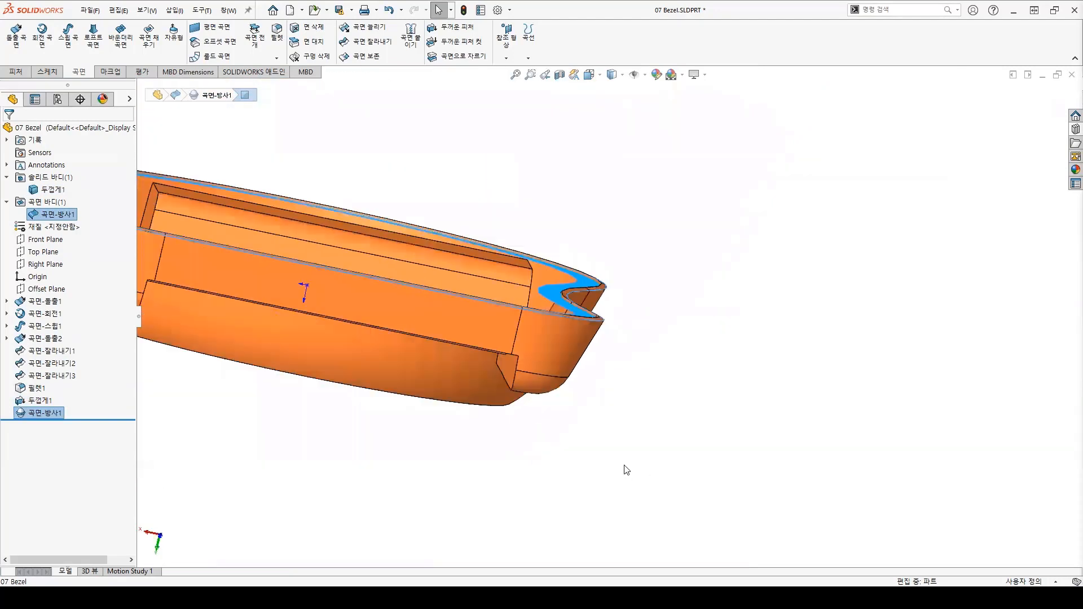
{"action": "middle_click_drag", "start_coordinate": [639, 464], "coordinate": [549, 448]}
{"action": "left_click", "coordinate": [440, 58]}
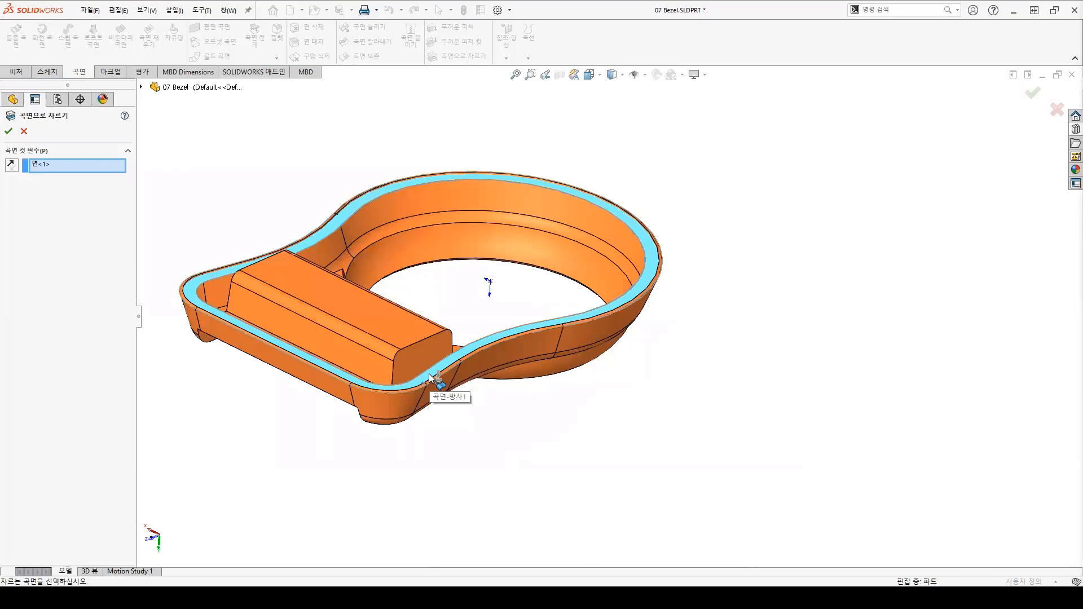
{"action": "scroll", "coordinate": [429, 373], "scroll_direction": "down", "scroll_amount": 5}
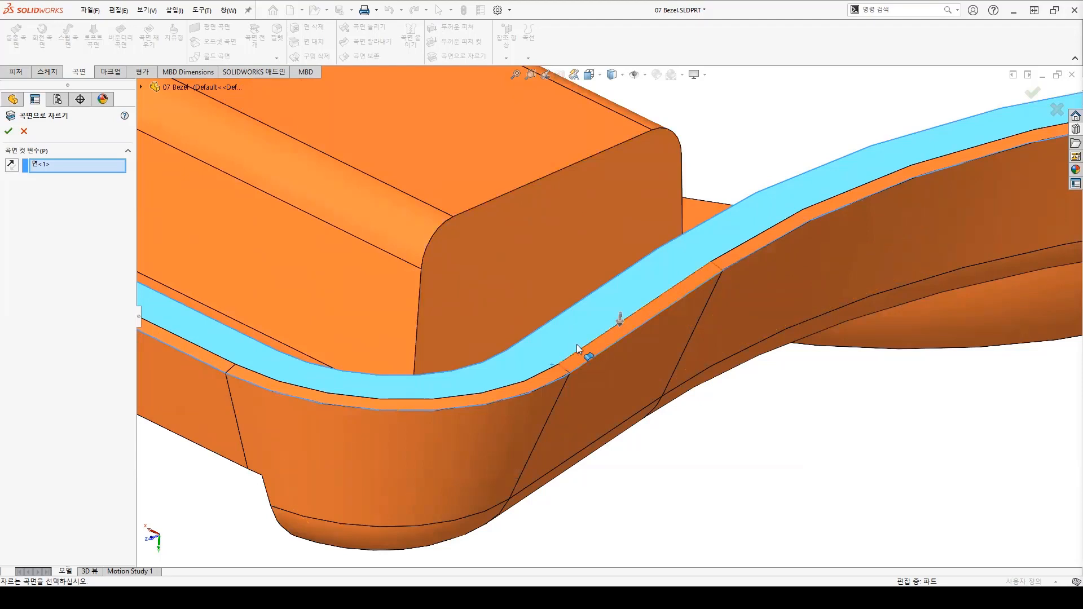
{"action": "left_click", "coordinate": [12, 165]}
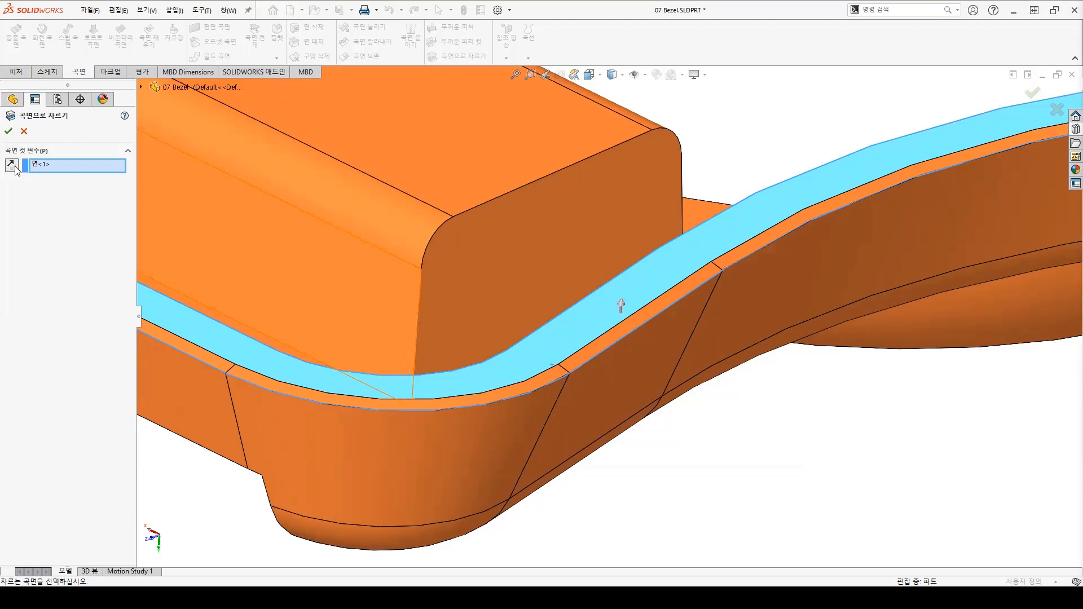
{"action": "left_click", "coordinate": [8, 131]}
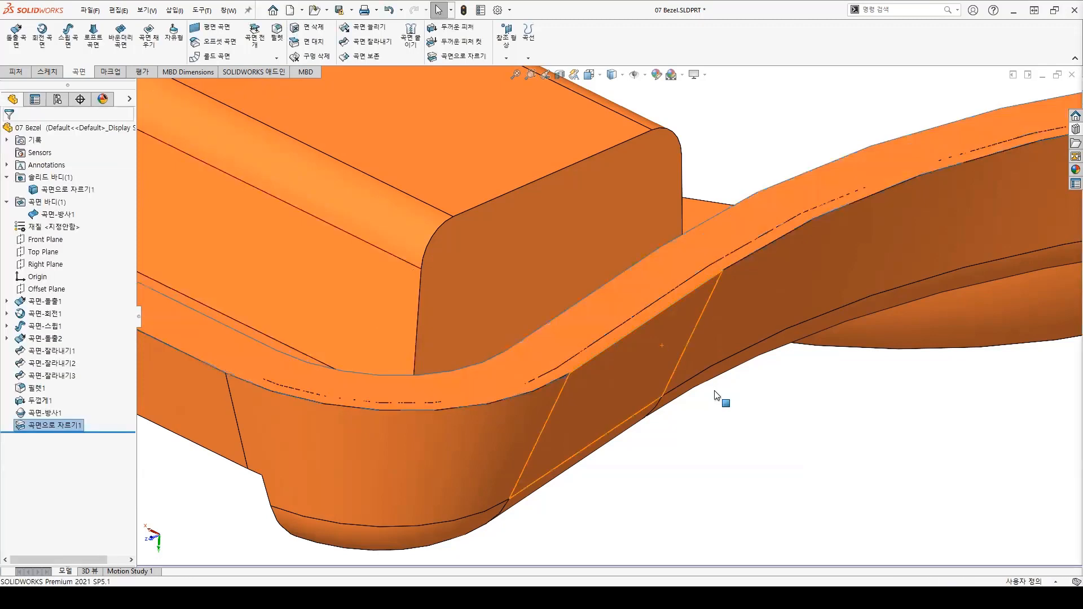
Hide the radiated surface body lying along the bezel's base rim.
{"action": "left_click", "coordinate": [555, 322]}
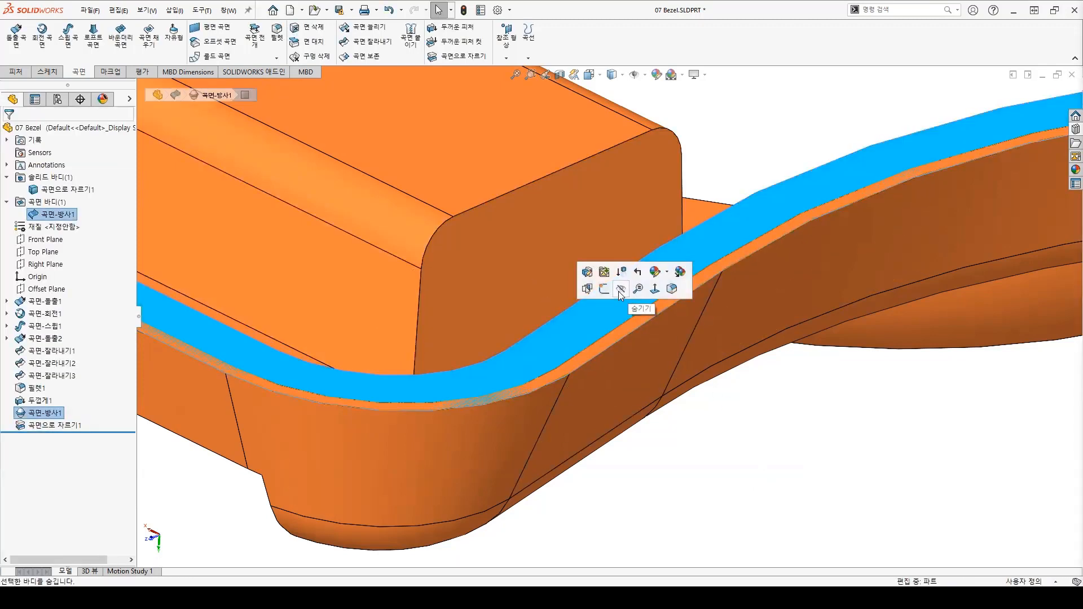
{"action": "left_click", "coordinate": [620, 289]}
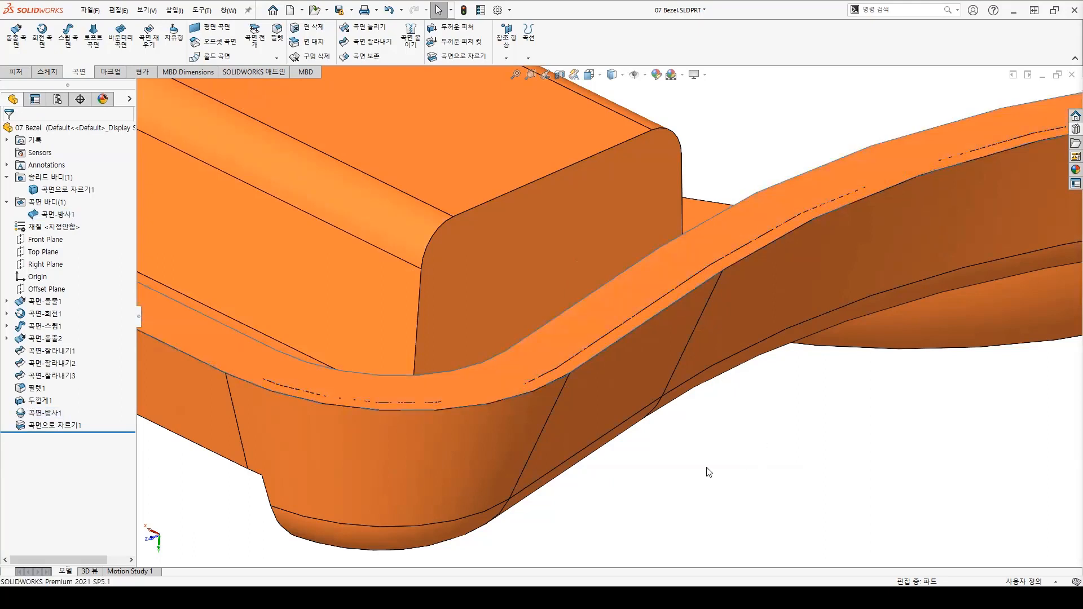
{"action": "left_click", "coordinate": [544, 356]}
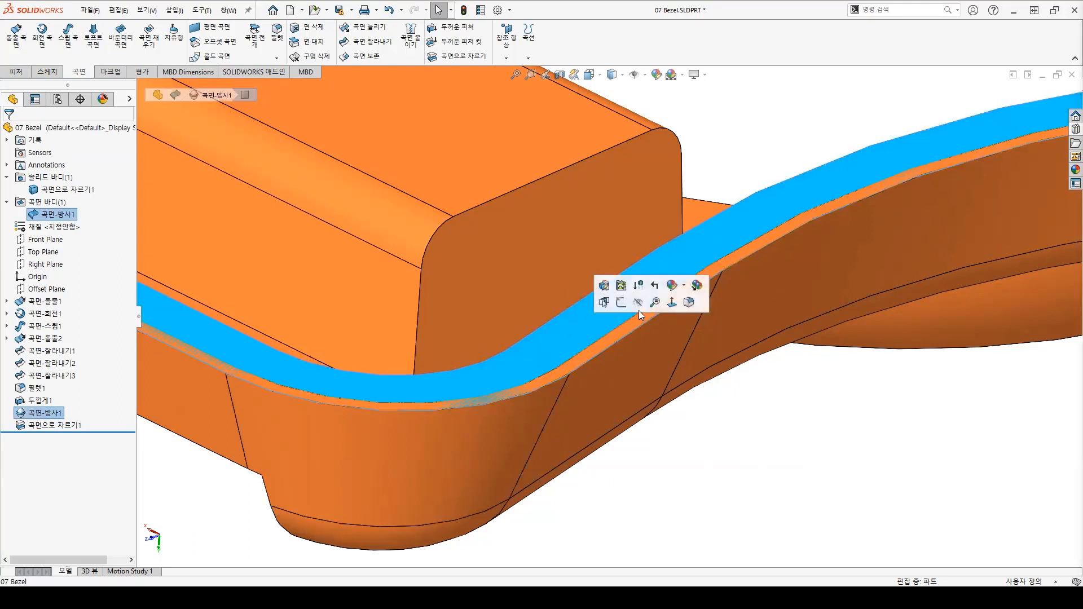
{"action": "left_click", "coordinate": [604, 301]}
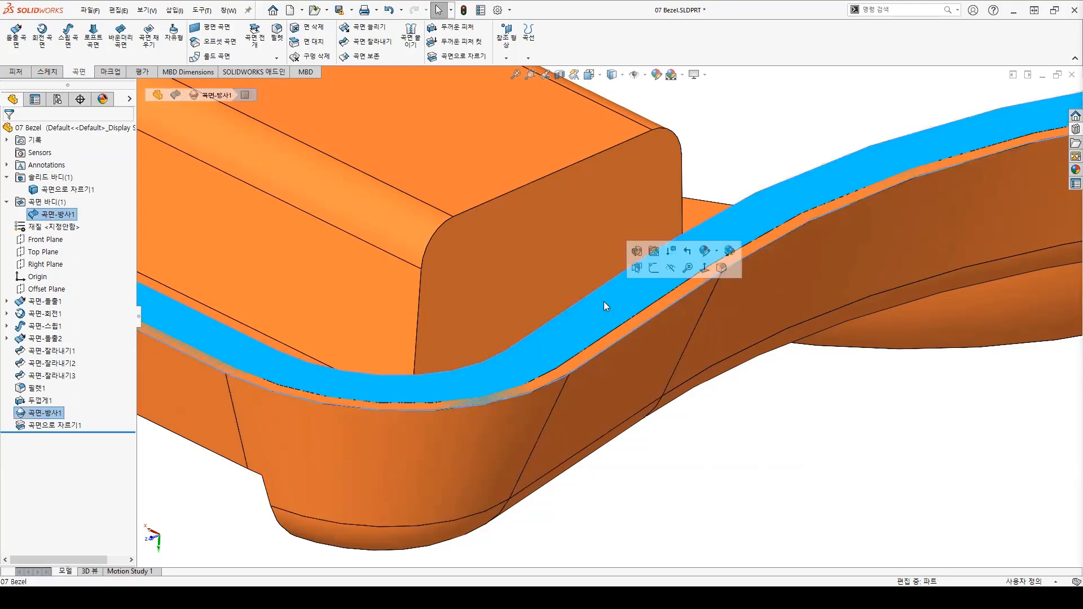
{"action": "left_click", "coordinate": [670, 268]}
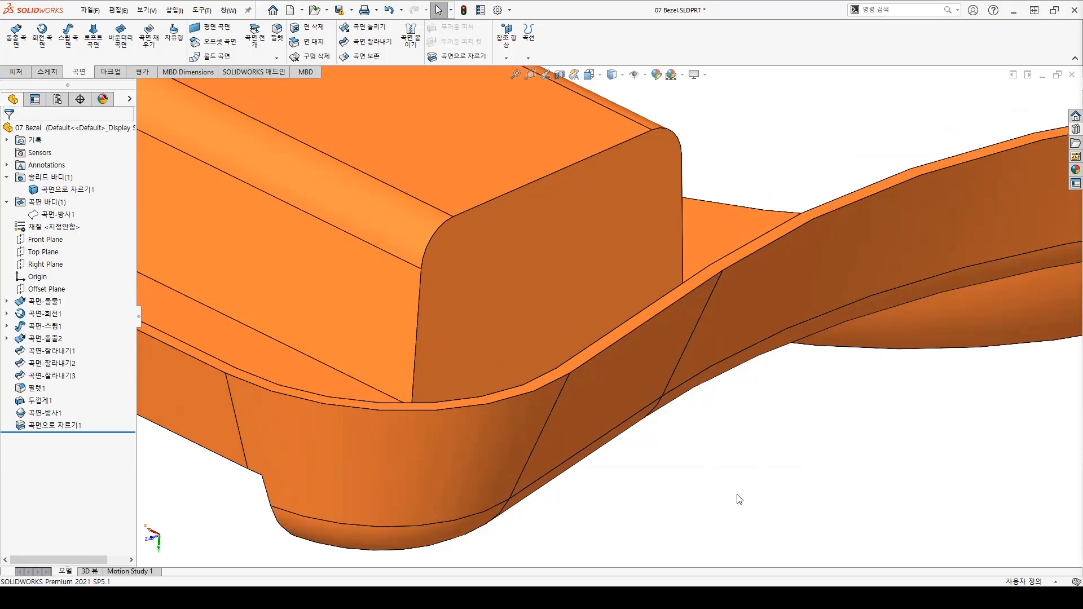
Section the bezel at the Front Plane, examine the wall's base rim from the front, and close the section view.
{"action": "key", "text": "ctrl+7"}
{"action": "left_click", "coordinate": [560, 74]}
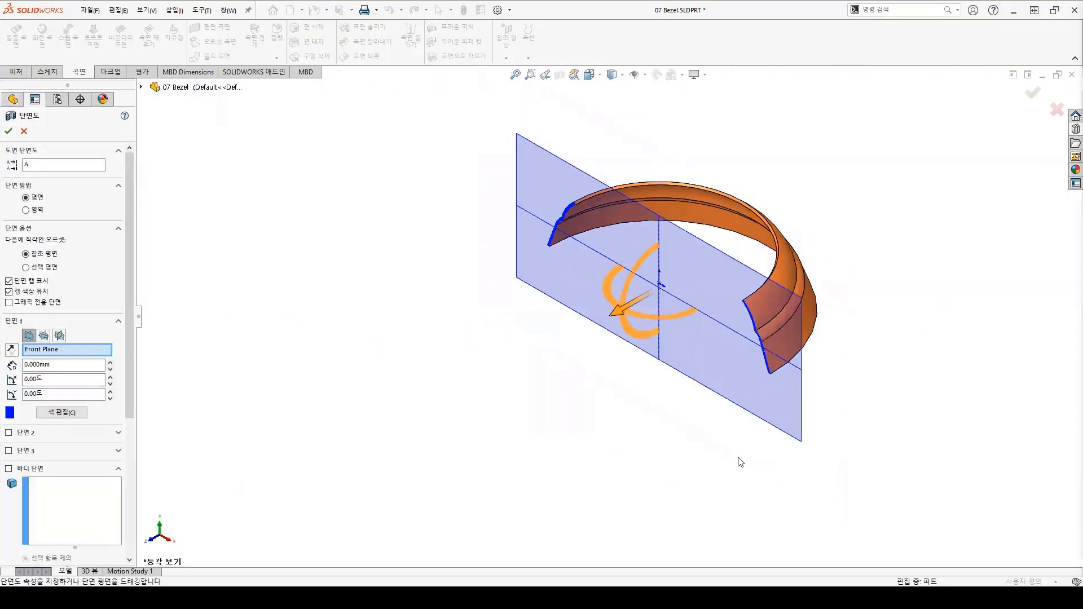
{"action": "left_click", "coordinate": [8, 131]}
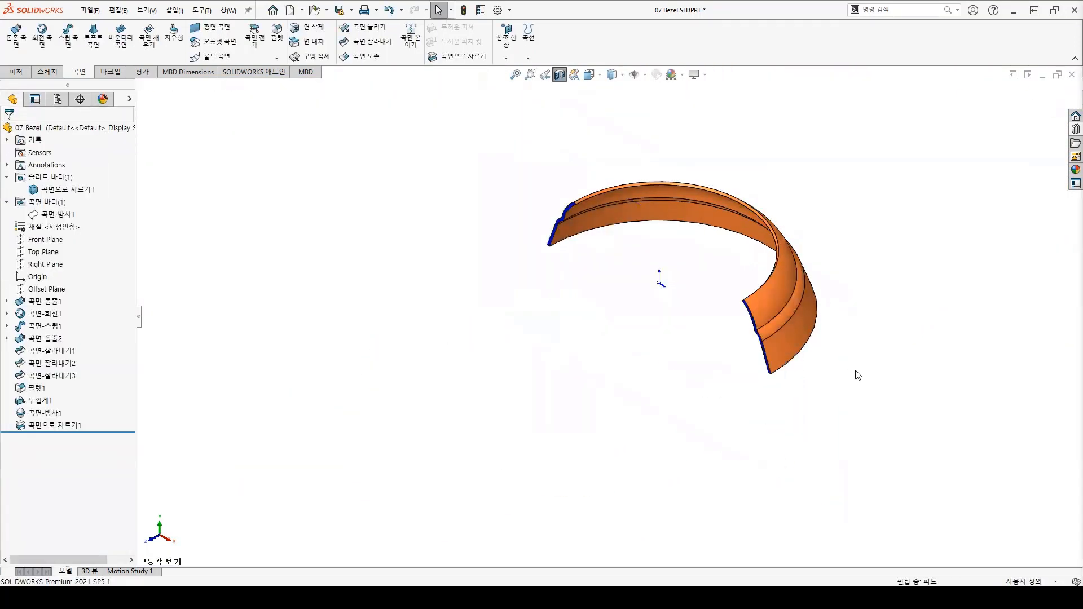
{"action": "key", "text": "ctrl+1"}
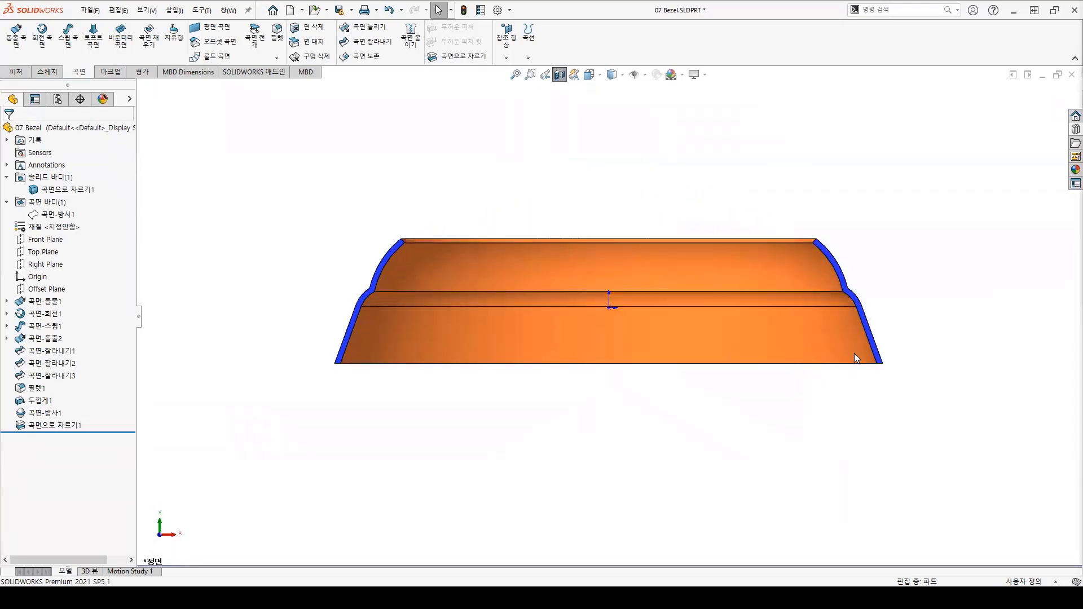
{"action": "scroll", "coordinate": [854, 355], "scroll_direction": "down", "scroll_amount": 5}
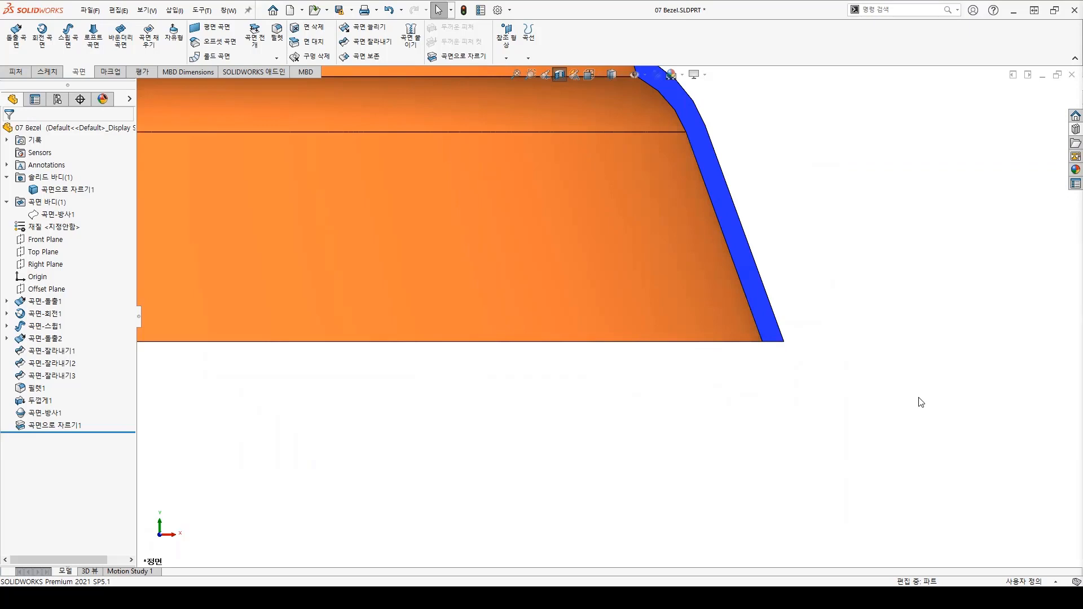
{"action": "scroll", "coordinate": [522, 399], "scroll_direction": "up", "scroll_amount": 5}
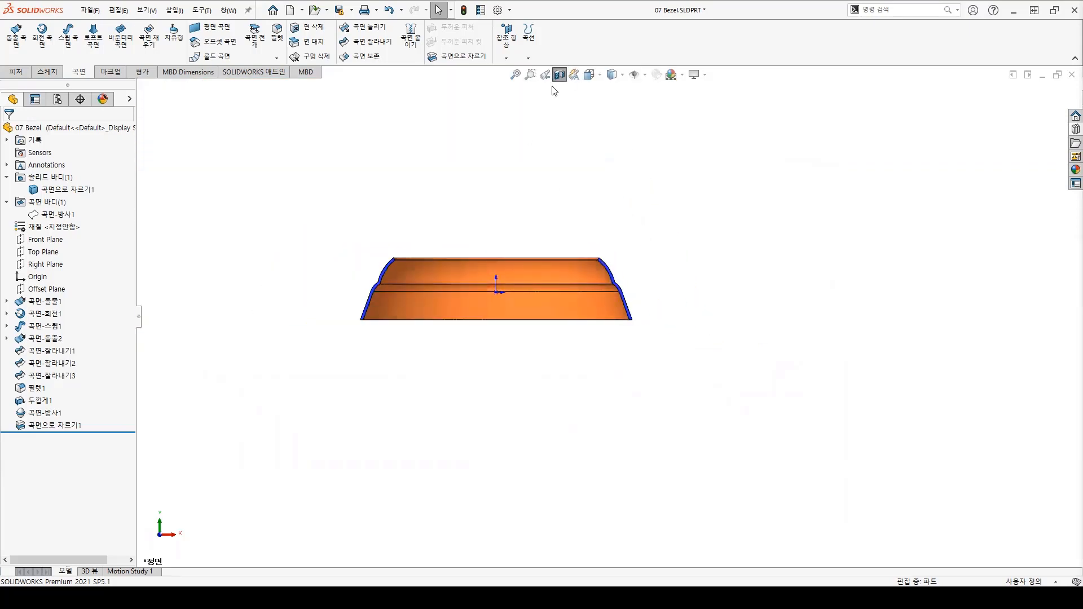
{"action": "middle_click_drag", "start_coordinate": [728, 341], "coordinate": [674, 457]}
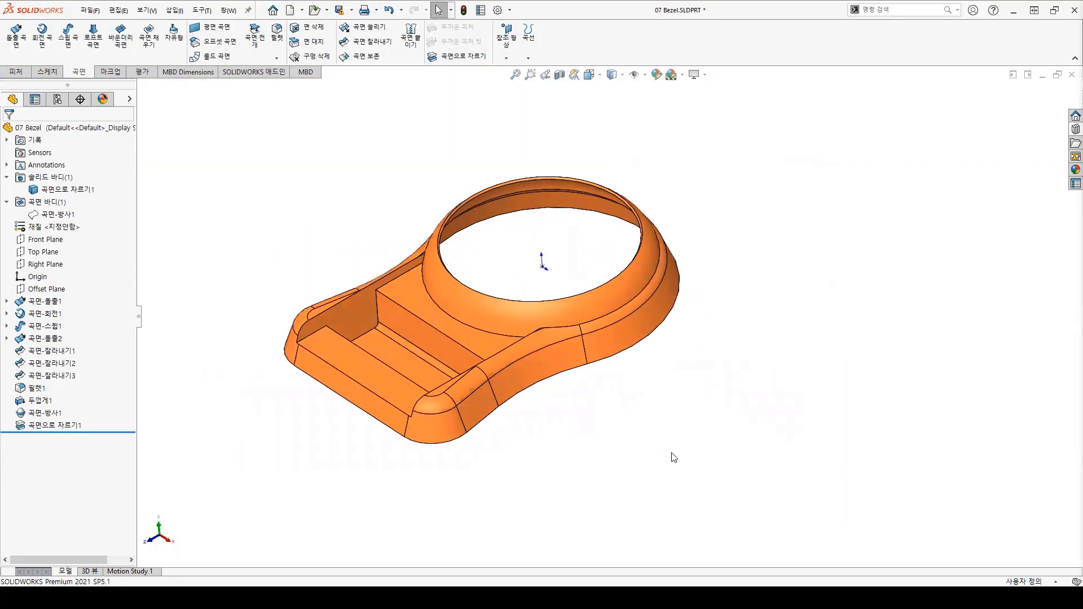